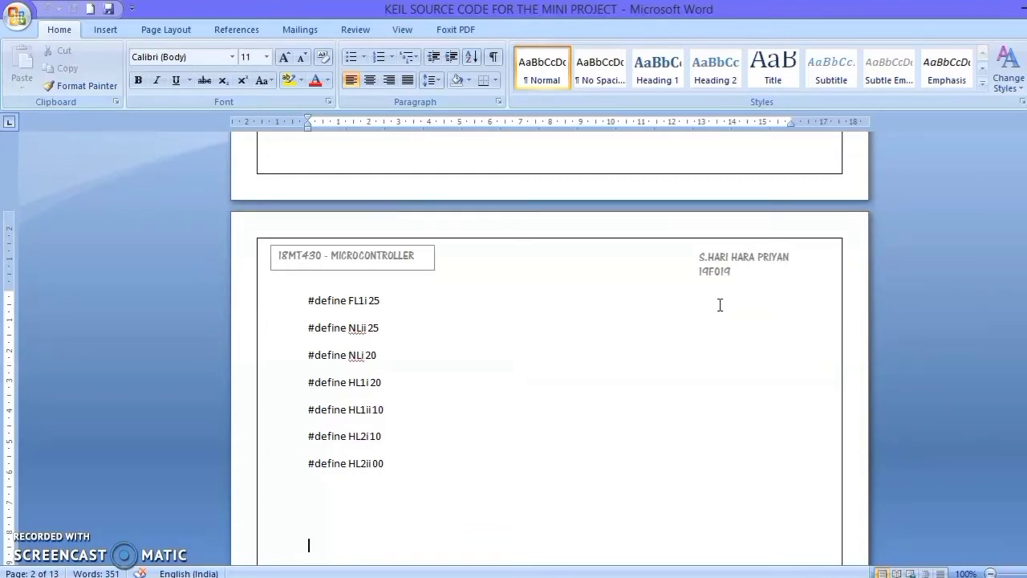
# Examine the sbit pin assignments that follow the #define constants in the Keil source code.
pyautogui.press('Down')
pyautogui.press('Down')
pyautogui.press('Down')
pyautogui.press('Down')
pyautogui.press('Down')
pyautogui.press('Down')
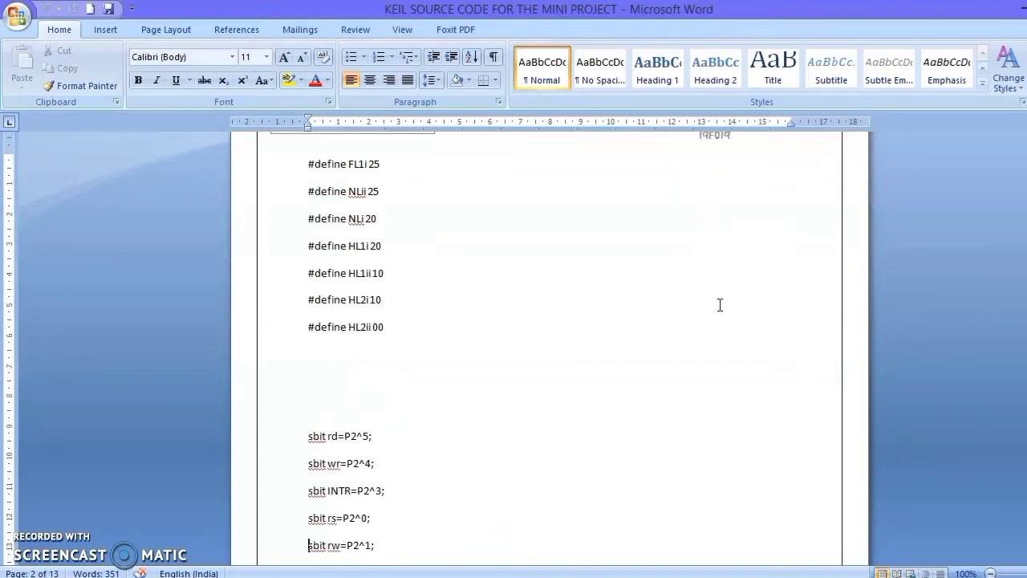
pyautogui.press('Down')
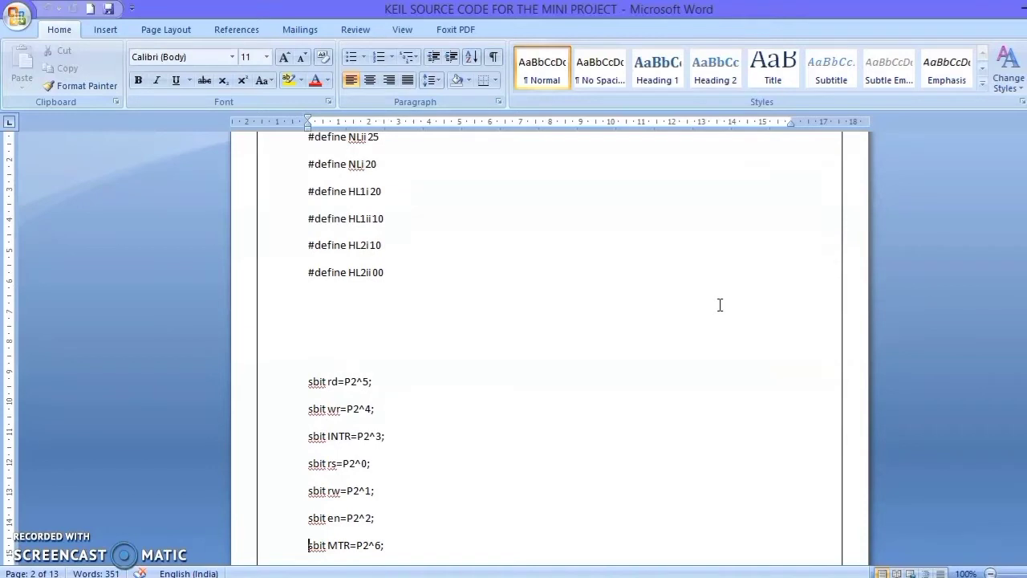
pyautogui.press('Down')
pyautogui.press('Down')
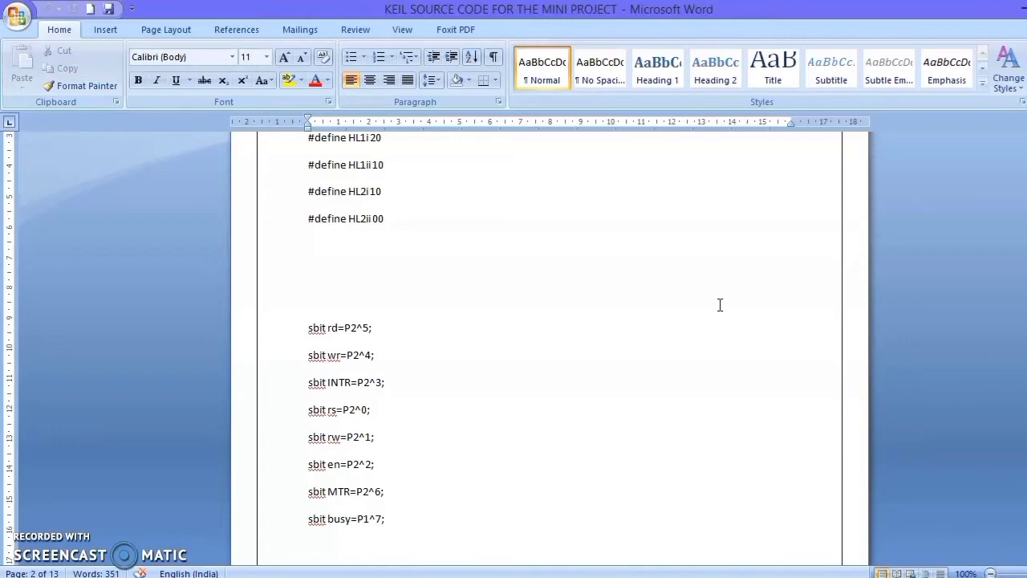
pyautogui.click(582, 361)
pyautogui.scroll(-3, 397, 378)
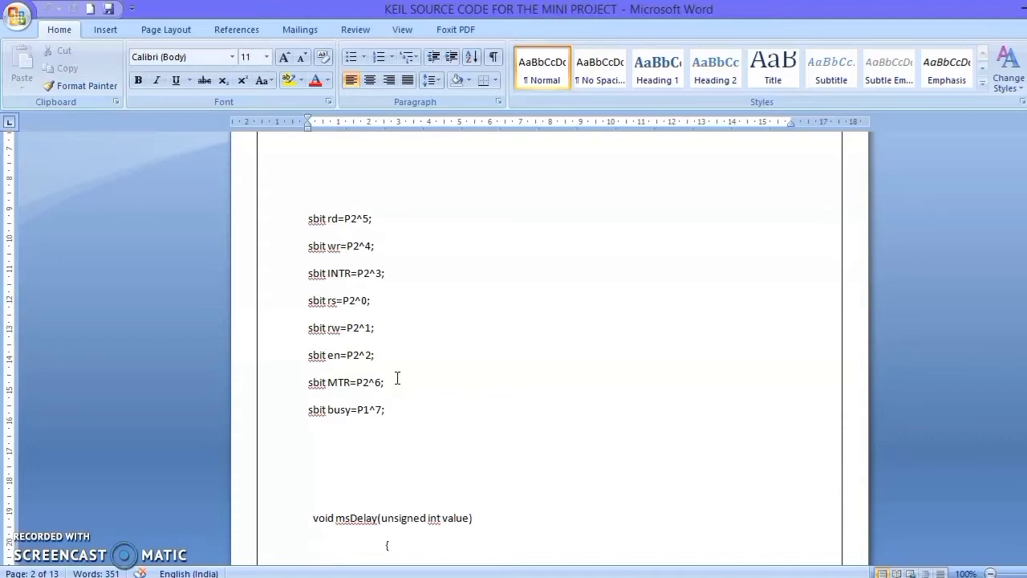
# Locate the msDelay function below the sbit declarations and mark its name in the header line.
pyautogui.scroll(-1, 397, 378)
pyautogui.click(359, 427)
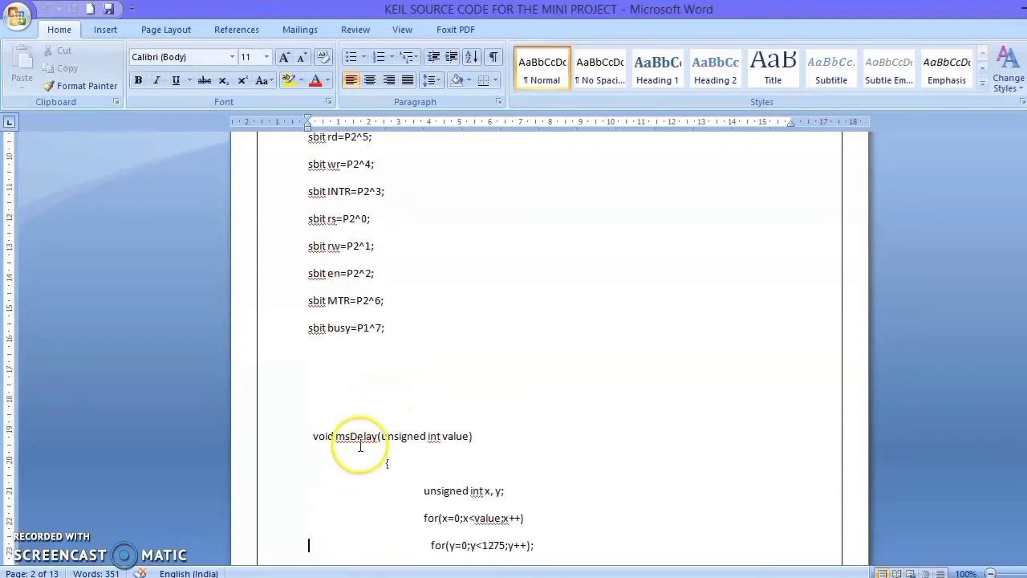
pyautogui.doubleClick(345, 436)
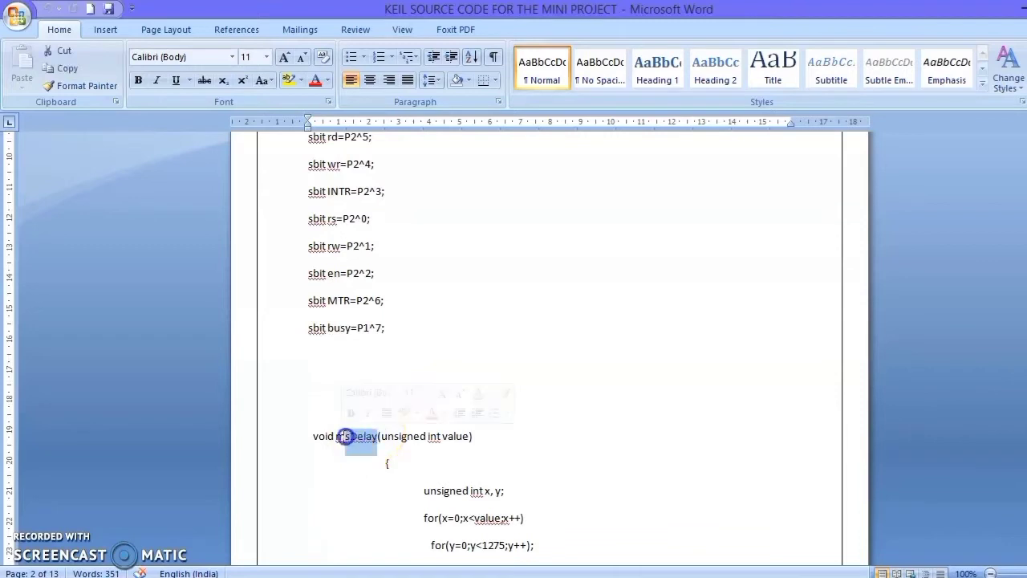
pyautogui.click(576, 416)
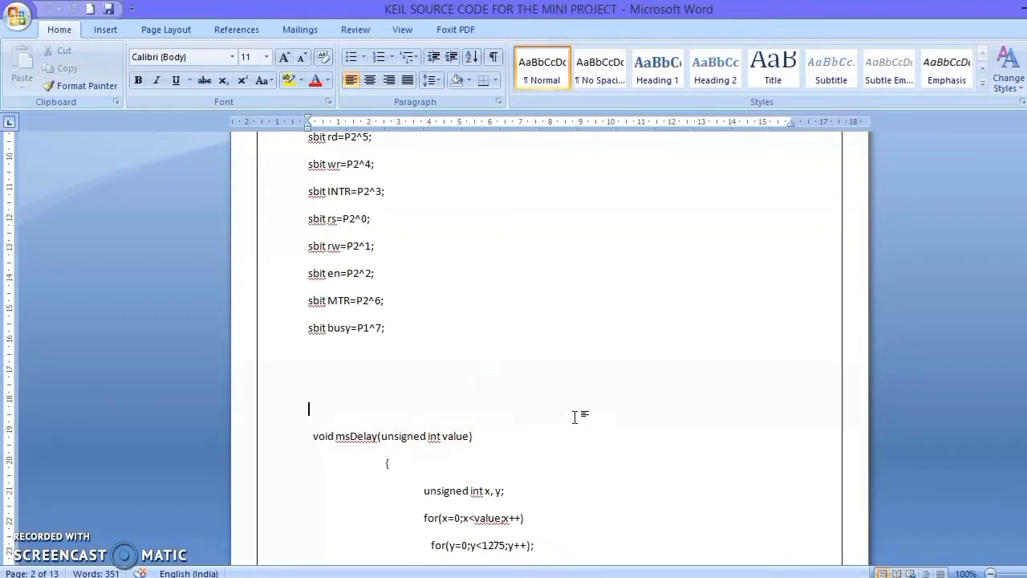
# Read through the msDelay function body and on through the lcdReady function to its return statement.
pyautogui.press('Down')
pyautogui.press('Down')
pyautogui.press('Down')
pyautogui.press('Down')
pyautogui.press('Down')
pyautogui.press('Down')
pyautogui.press('Down')
pyautogui.press('Down')
pyautogui.press('Down')
pyautogui.press('Down')
pyautogui.press('Down')
pyautogui.press('Down')
pyautogui.press('Down')
pyautogui.press('Down')
pyautogui.press('Down')
pyautogui.press('Down')
pyautogui.press('Down')
pyautogui.press('Down')
pyautogui.press('Down')
pyautogui.press('Down')
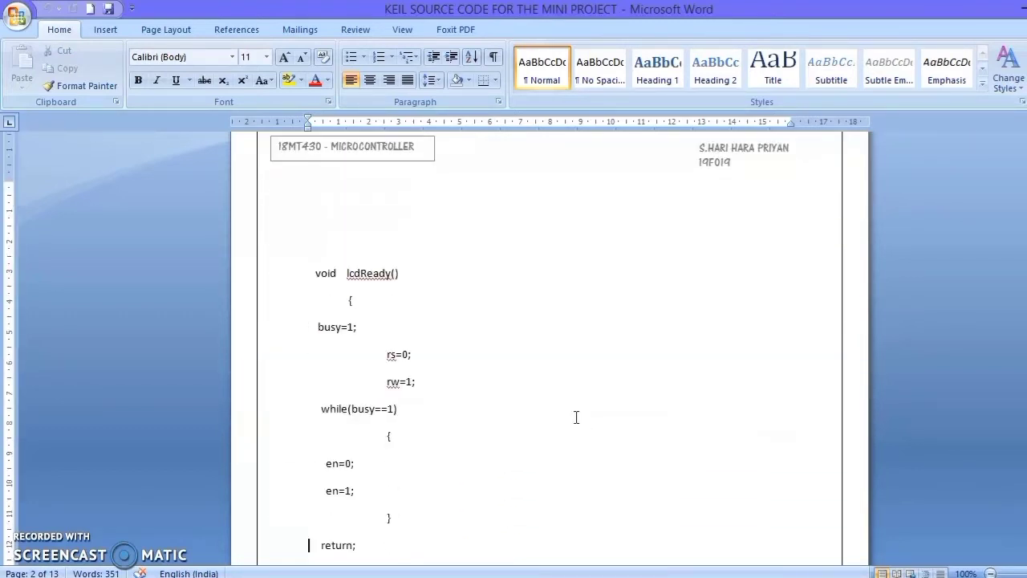
# Examine the lcdCmd function from its header to its closing brace.
pyautogui.press('Down')
pyautogui.press('Down')
pyautogui.press('Down')
pyautogui.press('Down')
pyautogui.press('Down')
pyautogui.press('Down')
pyautogui.press('Down')
pyautogui.press('Down')
pyautogui.press('Down')
pyautogui.press('Down')
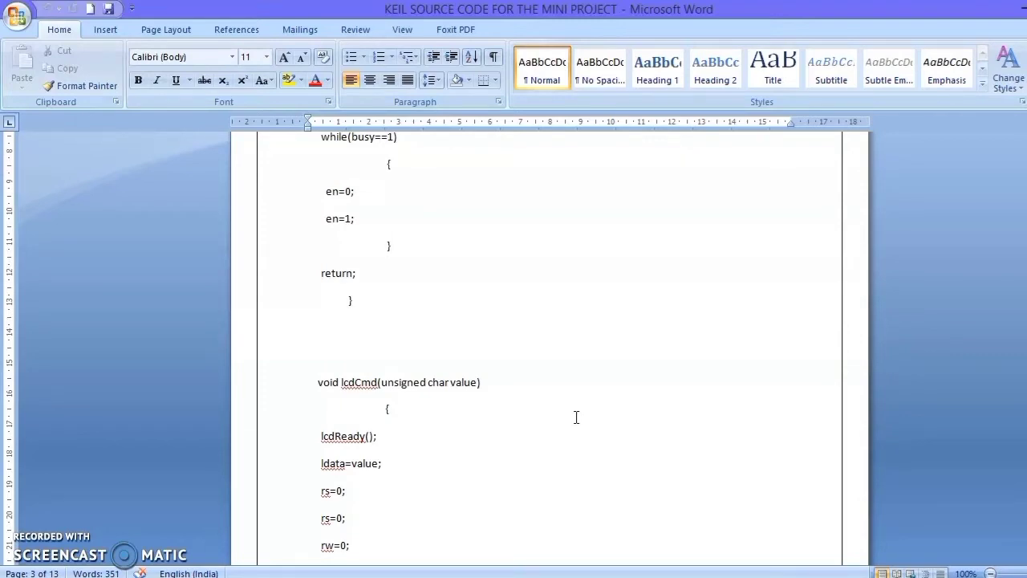
pyautogui.press('Down')
pyautogui.press('Down')
pyautogui.press('Down')
pyautogui.press('Down')
pyautogui.press('Down')
pyautogui.press('Down')
pyautogui.press('Down')
pyautogui.press('Down')
pyautogui.press('Down')
pyautogui.press('Down')
pyautogui.press('Down')
pyautogui.press('Down')
pyautogui.press('Down')
pyautogui.press('Down')
pyautogui.press('Down')
pyautogui.press('Down')
pyautogui.press('Down')
pyautogui.press('Down')
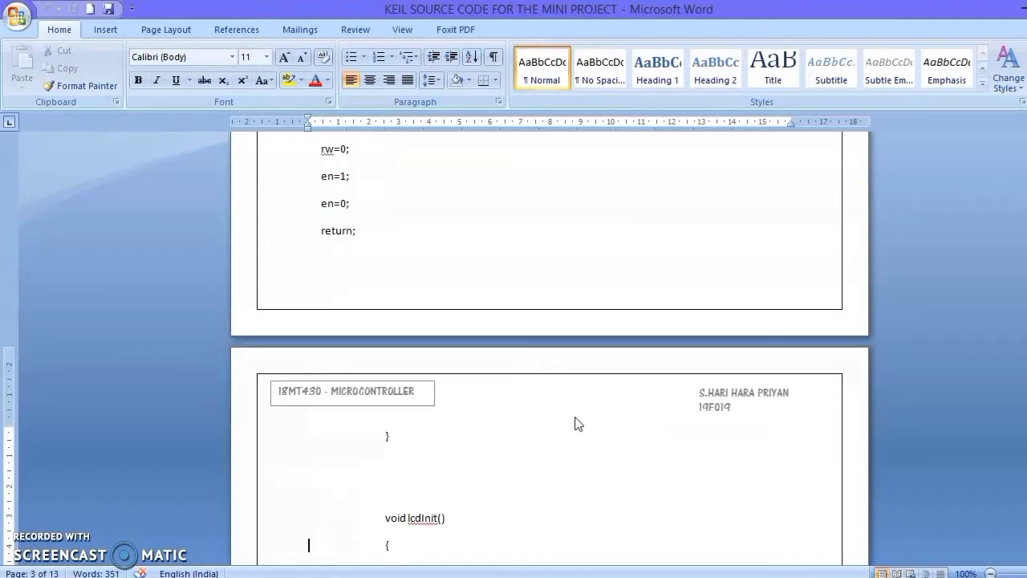
# Examine the lcdInit function and the sequence of lcdCmd calls it makes.
pyautogui.press('Down')
pyautogui.press('Down')
pyautogui.press('Down')
pyautogui.press('Down')
pyautogui.press('Down')
pyautogui.press('Down')
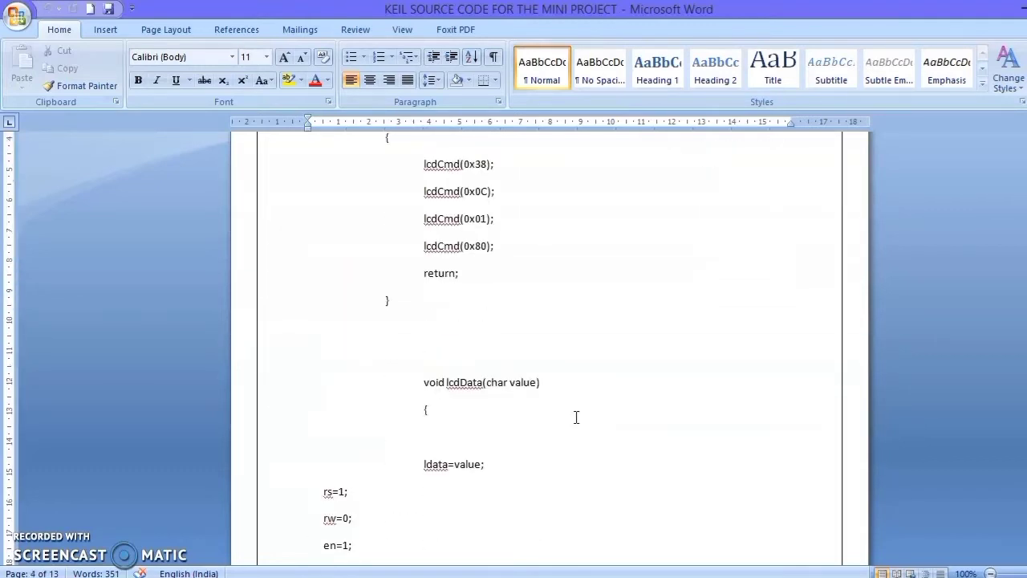
# Examine the lcdData function and its rs, rw and en assignments.
pyautogui.press('Down')
pyautogui.press('Down')
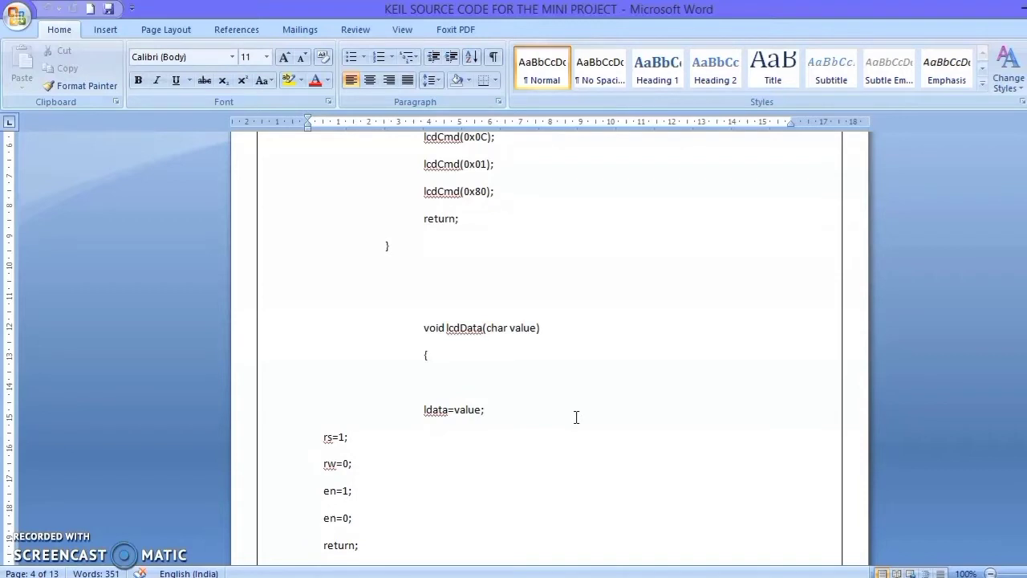
pyautogui.press('Down')
pyautogui.press('Down')
pyautogui.press('Down')
pyautogui.press('Down')
pyautogui.press('Down')
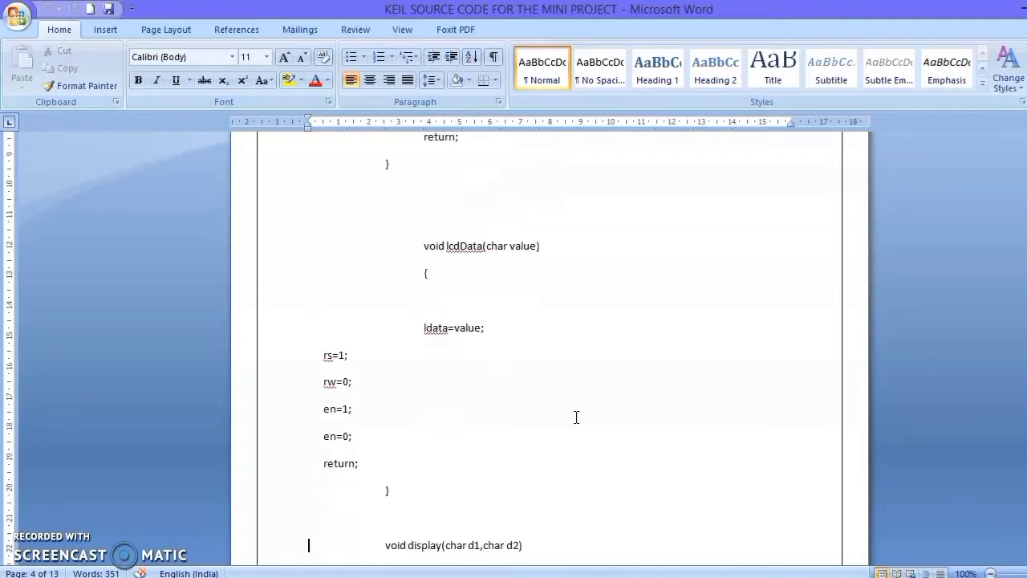
# Examine the display function across the page break, including its lcdData and msDelay calls.
pyautogui.press('Down')
pyautogui.press('Down')
pyautogui.press('Down')
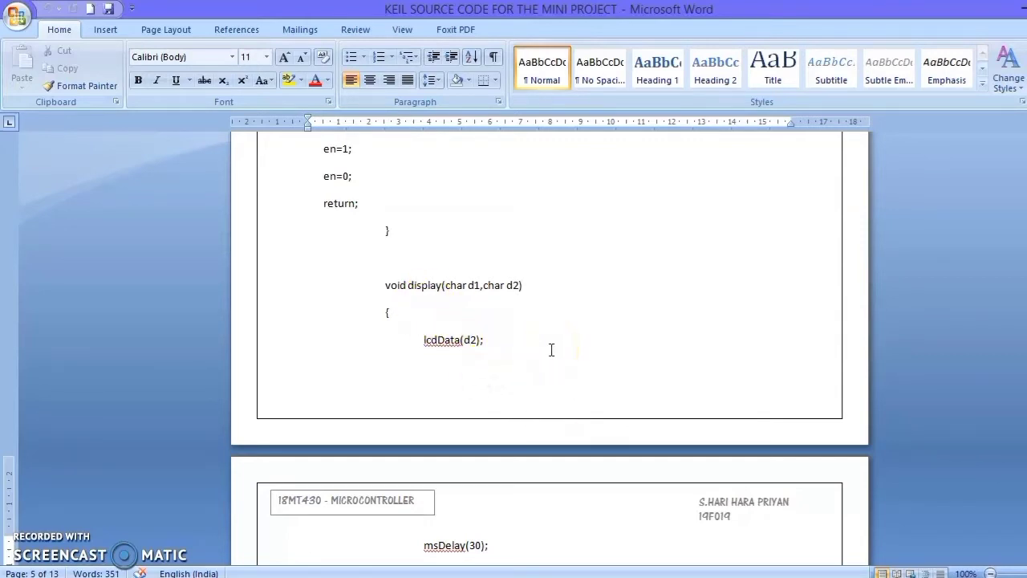
pyautogui.press('Down')
pyautogui.press('Down')
pyautogui.press('Down')
pyautogui.press('Down')
pyautogui.press('Down')
pyautogui.press('Down')
pyautogui.press('Down')
pyautogui.press('Down')
pyautogui.press('Down')
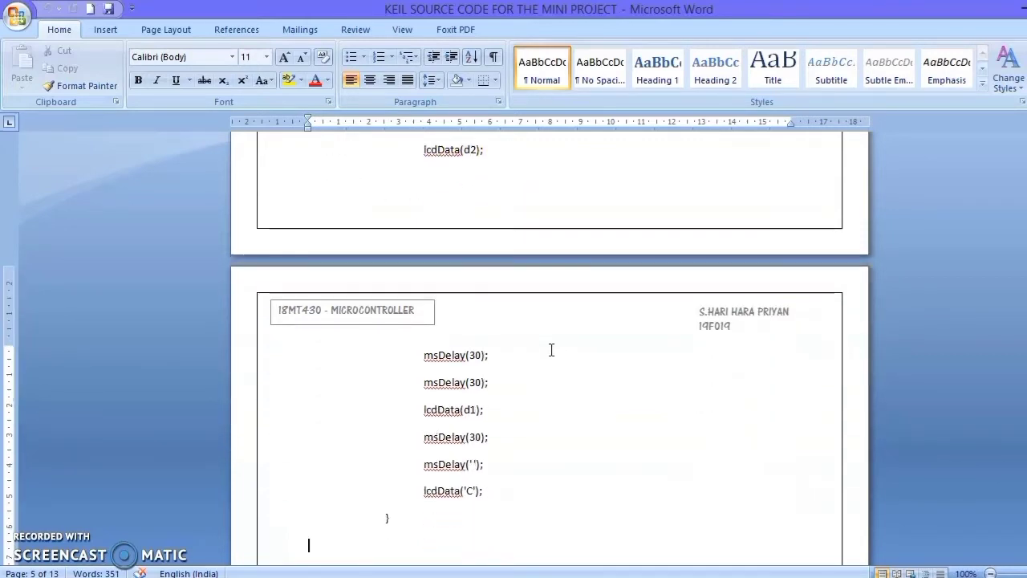
# Examine the convert function, from its digit calculations to the final display call.
pyautogui.press('Down')
pyautogui.press('Down')
pyautogui.press('Down')
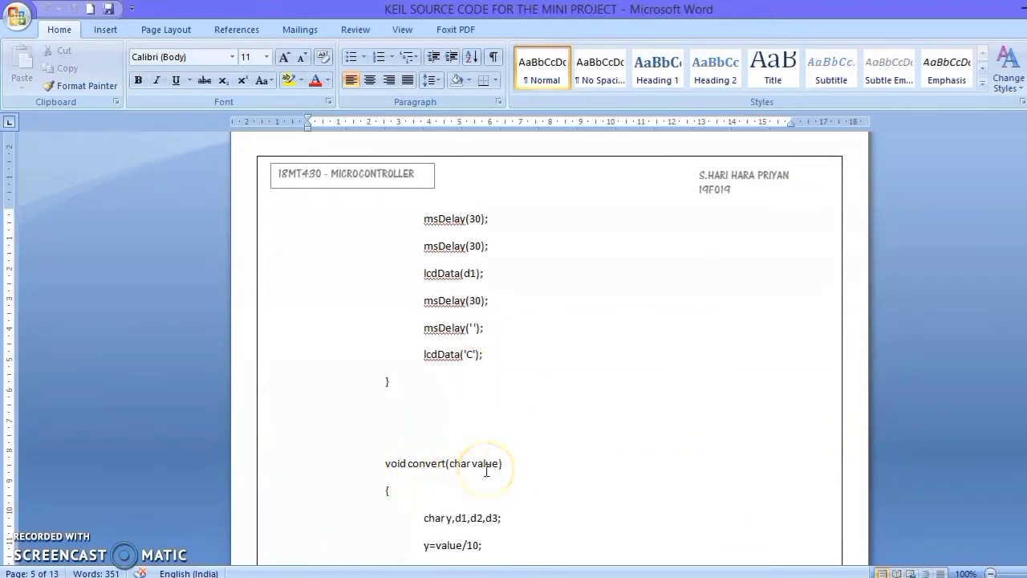
pyautogui.press('Down')
pyautogui.press('Down')
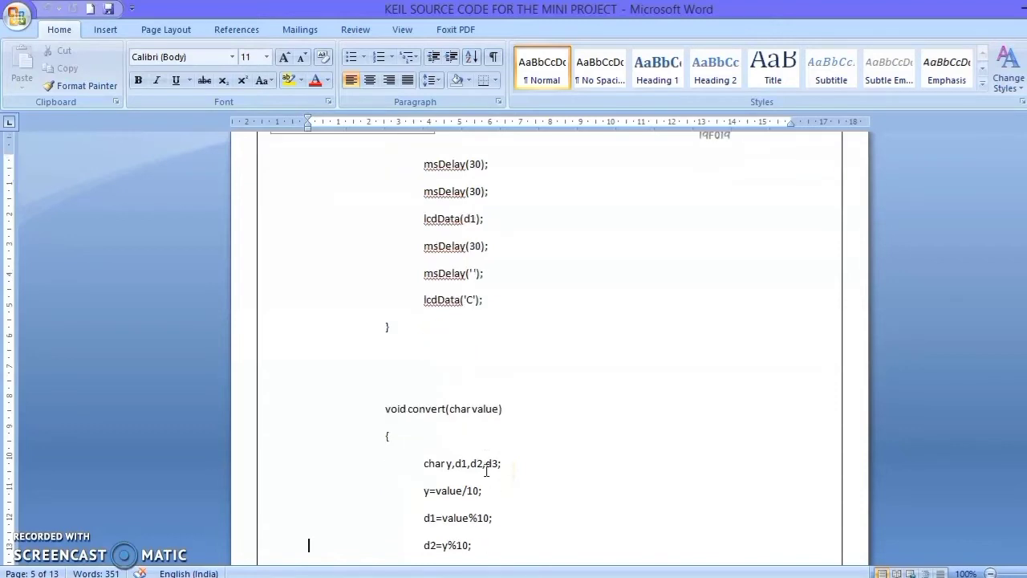
pyautogui.press('Down')
pyautogui.press('Down')
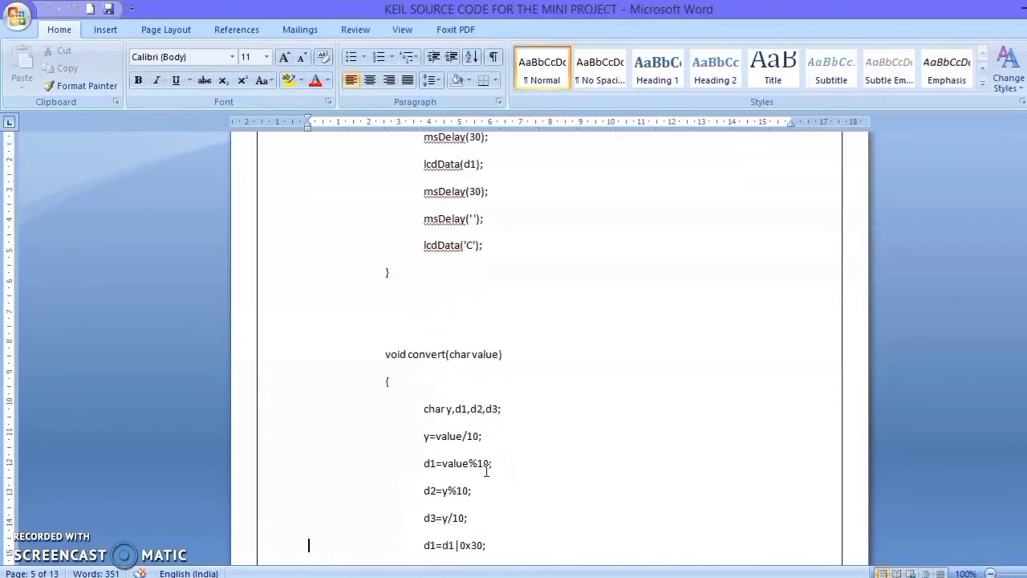
pyautogui.press('Down')
pyautogui.press('Down')
pyautogui.press('Down')
pyautogui.press('Down')
pyautogui.press('Down')
pyautogui.press('Down')
pyautogui.press('Down')
pyautogui.press('Down')
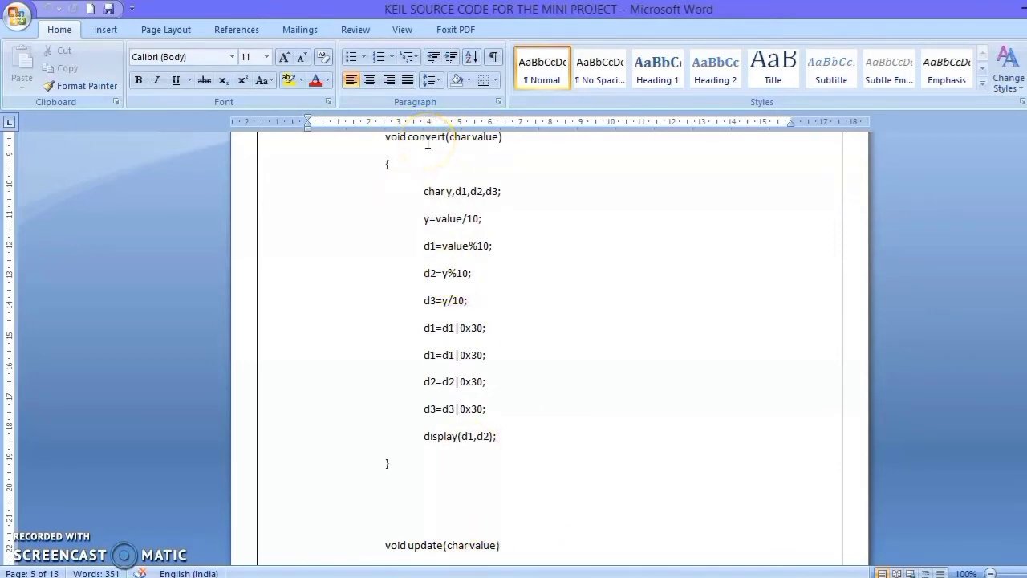
# Examine the beginning of the update function, placing the cursor in its variable declaration line.
pyautogui.scroll(-5, 428, 143)
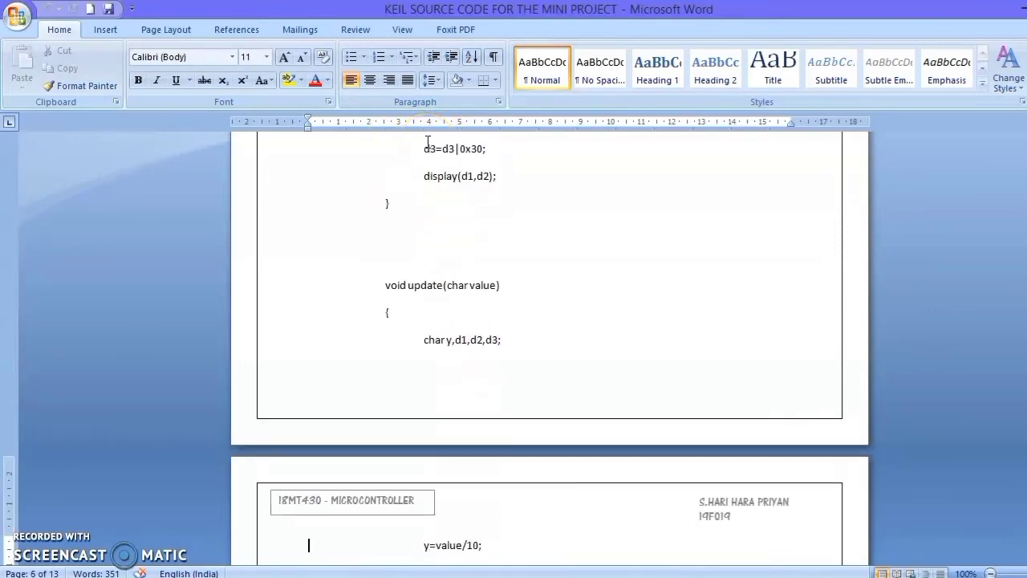
pyautogui.scroll(-2, 428, 143)
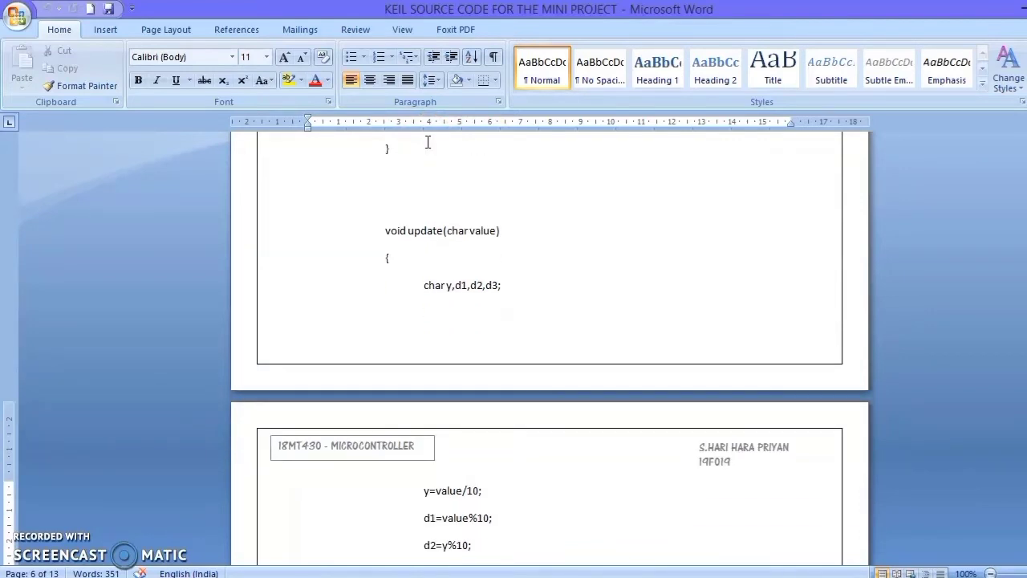
pyautogui.scroll(-1, 428, 143)
pyautogui.click(462, 260)
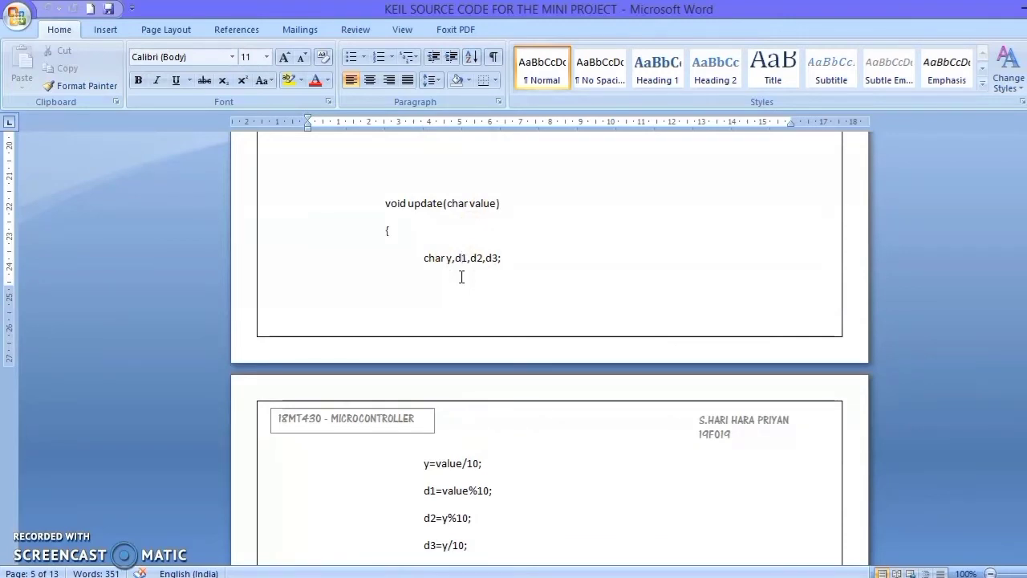
# Go back up past the convert function to review the display function and the end of lcdData.
pyautogui.press('Up')
pyautogui.press('Up')
pyautogui.press('Up')
pyautogui.press('Up')
pyautogui.press('Up')
pyautogui.press('Up')
pyautogui.press('Up')
pyautogui.press('Up')
pyautogui.press('Up')
pyautogui.press('Up')
pyautogui.press('Up')
pyautogui.press('Up')
pyautogui.press('Up')
pyautogui.press('Up')
pyautogui.press('Up')
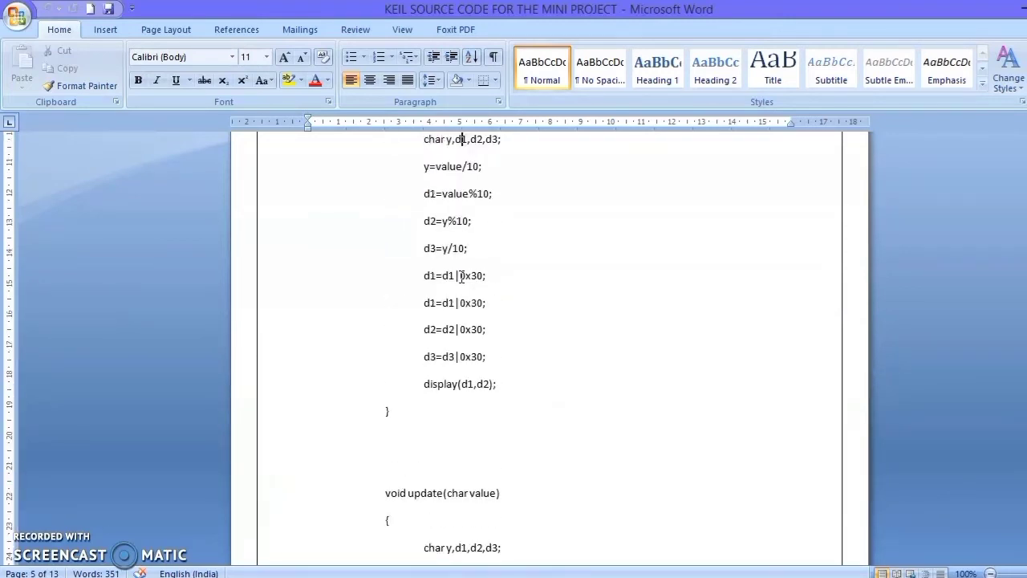
pyautogui.press('Up')
pyautogui.press('Up')
pyautogui.press('Up')
pyautogui.press('Up')
pyautogui.press('Up')
pyautogui.press('Up')
pyautogui.press('Up')
pyautogui.press('Up')
pyautogui.press('Up')
pyautogui.press('Up')
pyautogui.press('Up')
pyautogui.press('Up')
pyautogui.press('Up')
pyautogui.press('Up')
pyautogui.press('Up')
pyautogui.press('Up')
pyautogui.press('Up')
pyautogui.press('Up')
pyautogui.press('Up')
pyautogui.press('Up')
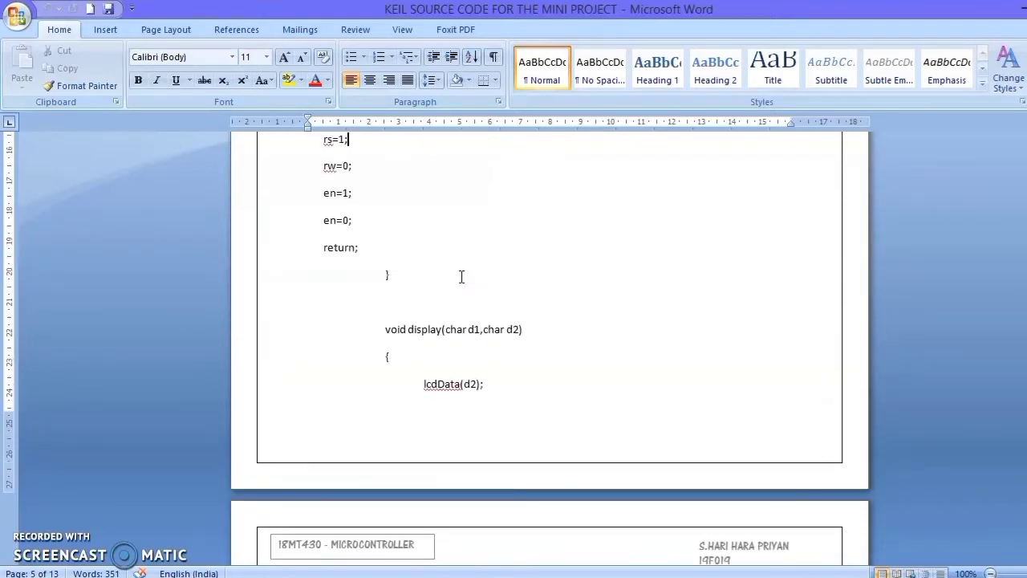
# Go back up to the lcdCmd function and highlight its statements from lcdReady() through en=0 while reviewing them.
pyautogui.press('Up')
pyautogui.press('Up')
pyautogui.press('Up')
pyautogui.press('Up')
pyautogui.press('Up')
pyautogui.press('Up')
pyautogui.press('Up')
pyautogui.press('Up')
pyautogui.press('Up')
pyautogui.press('Up')
pyautogui.press('Up')
pyautogui.press('Up')
pyautogui.press('Up')
pyautogui.press('Up')
pyautogui.press('Up')
pyautogui.press('Up')
pyautogui.press('Up')
pyautogui.press('Up')
pyautogui.press('Up')
pyautogui.press('Up')
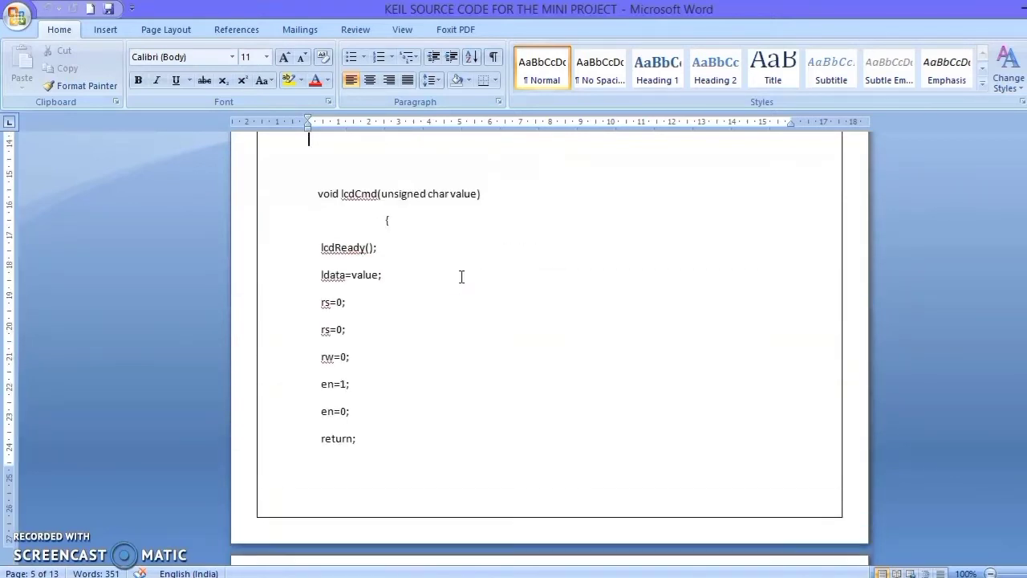
pyautogui.press('Up')
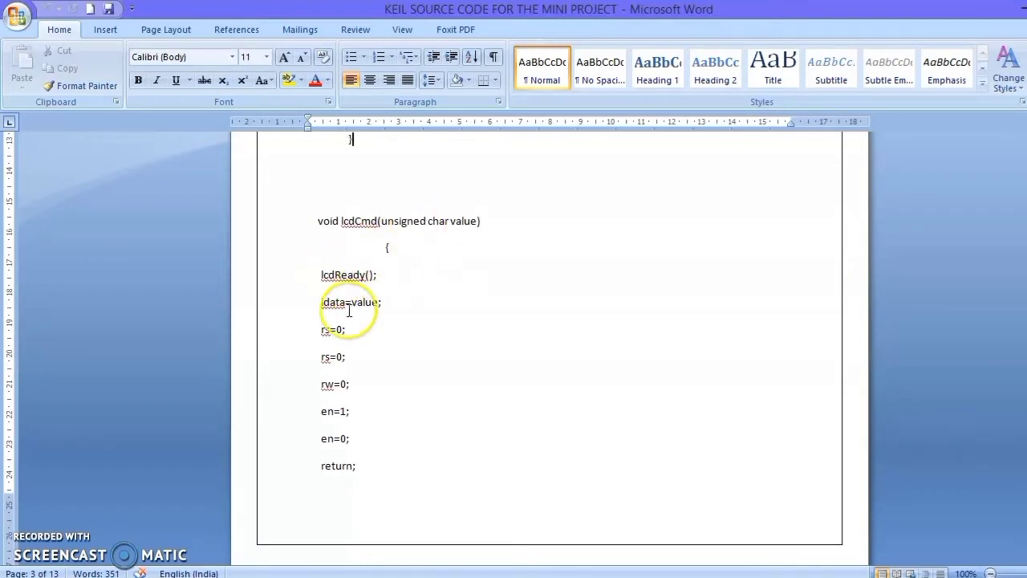
pyautogui.moveTo(314, 268); pyautogui.dragTo(373, 440)
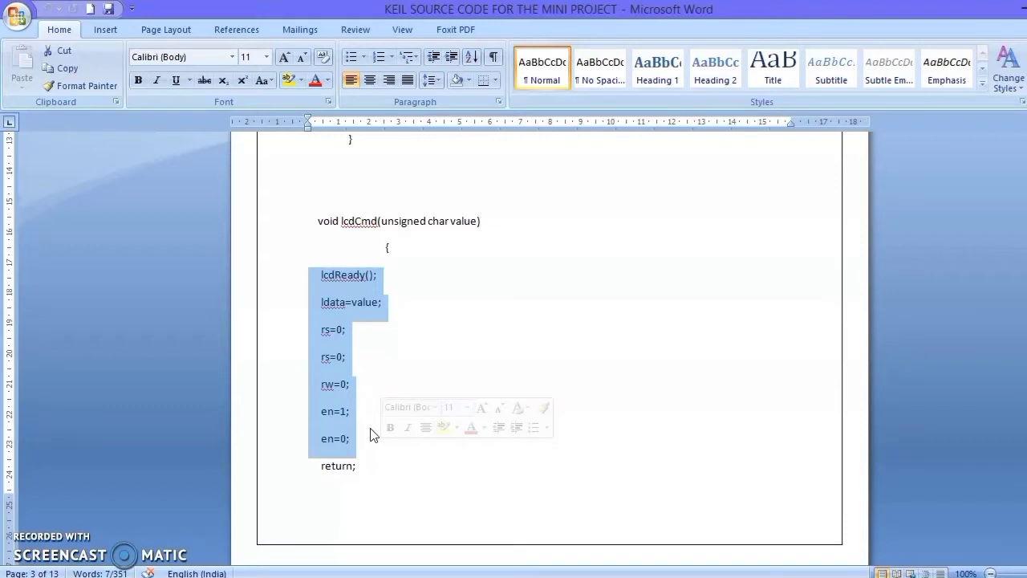
pyautogui.click(370, 432)
# Examine the lcdInit function and its lcdCmd calls, followed by the lcdData function.
pyautogui.scroll(-8, 372, 429)
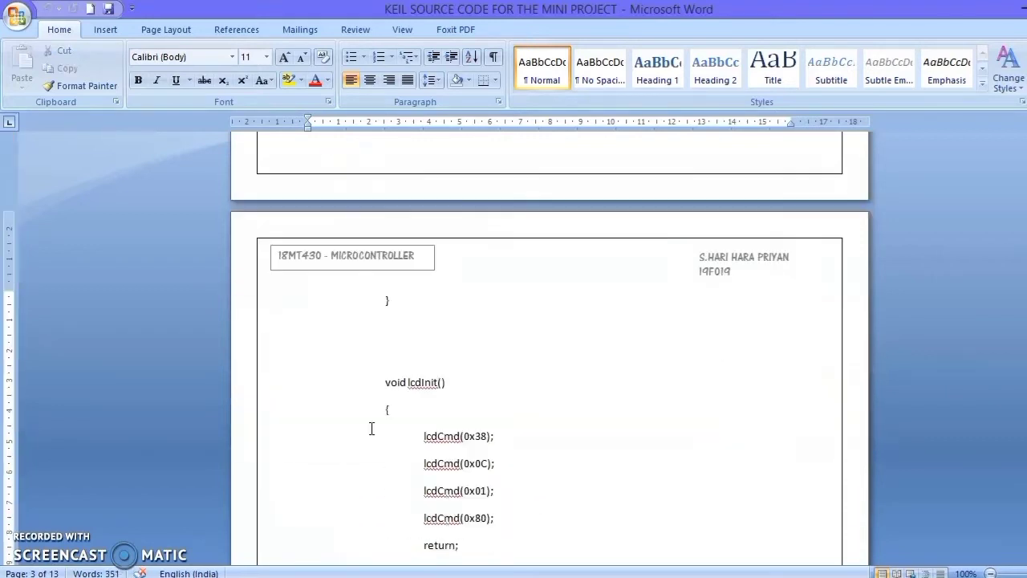
pyautogui.scroll(-6, 371, 430)
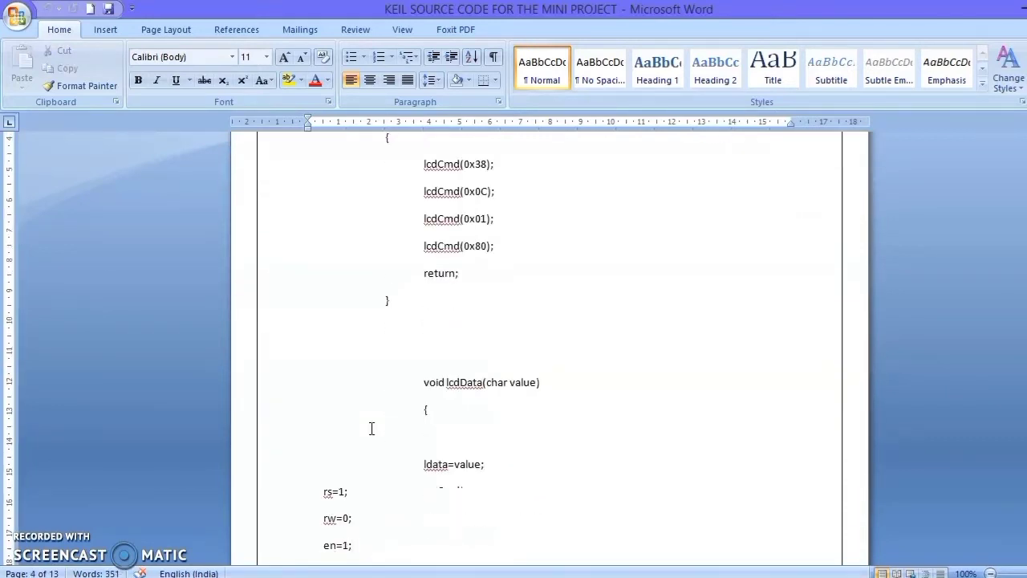
pyautogui.scroll(-1, 371, 428)
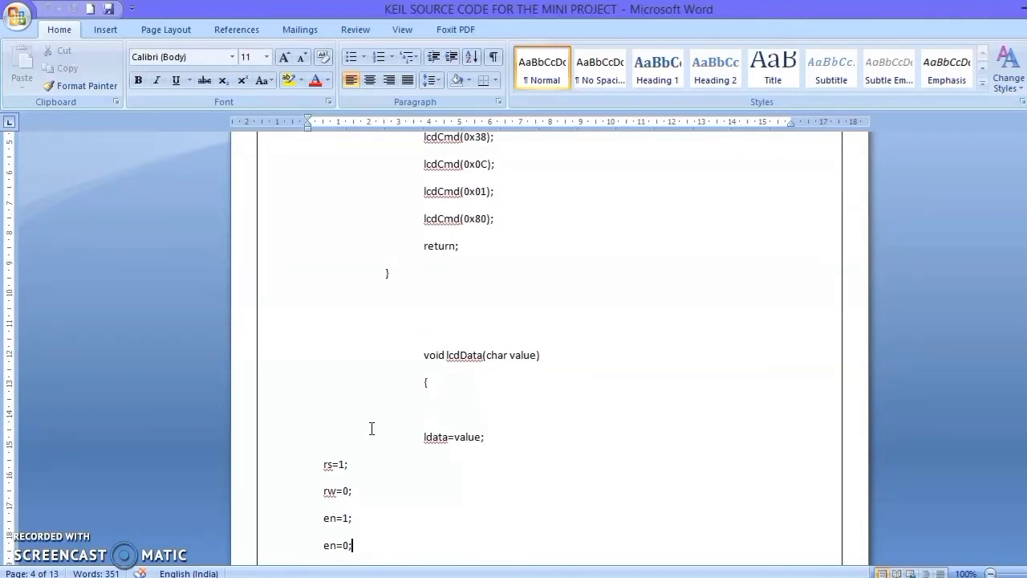
pyautogui.scroll(-2, 371, 428)
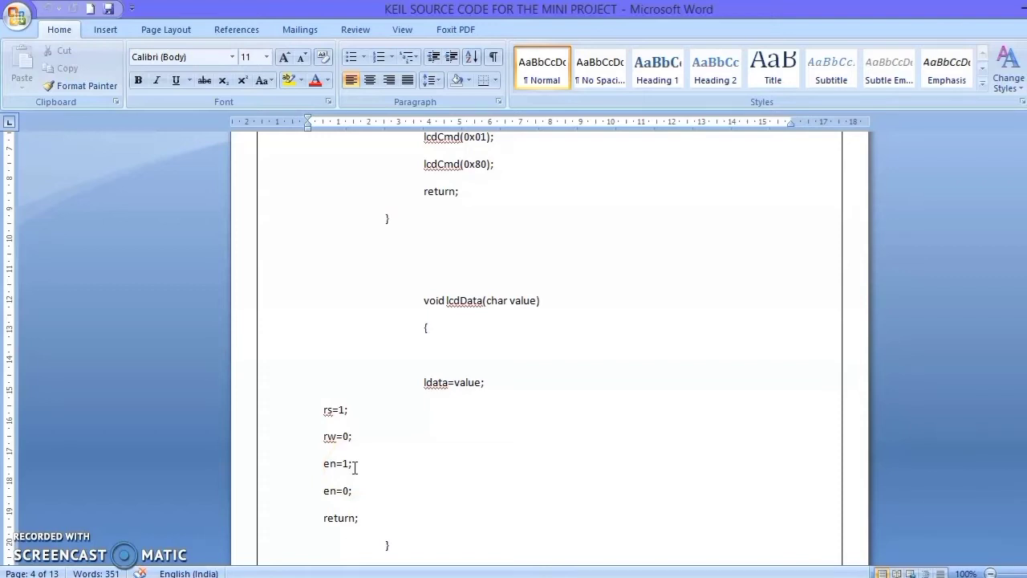
# Examine the rest of the display function and the whole convert function down to its display(d1,d2) call.
pyautogui.scroll(-10, 354, 466)
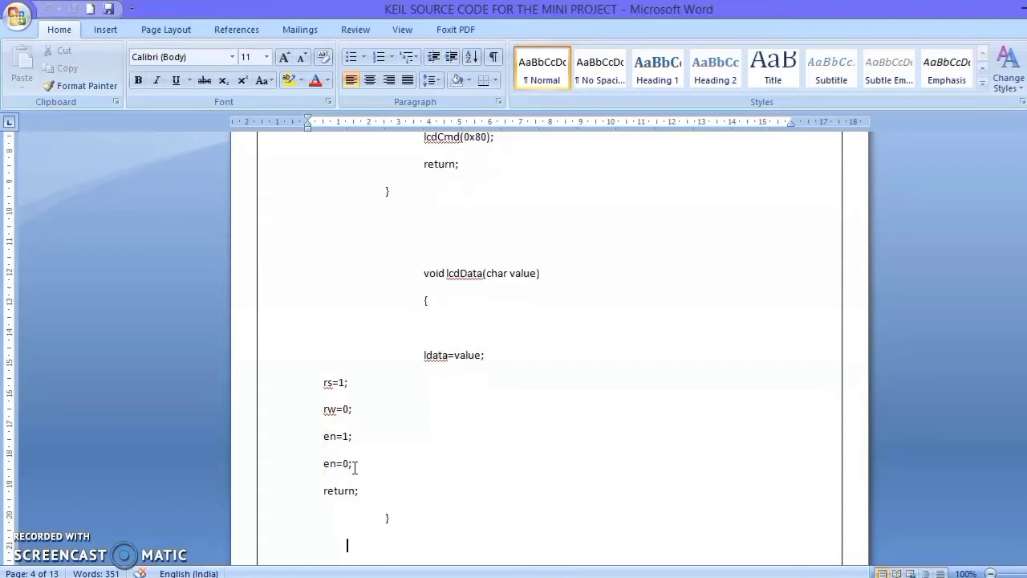
pyautogui.scroll(-2, 354, 466)
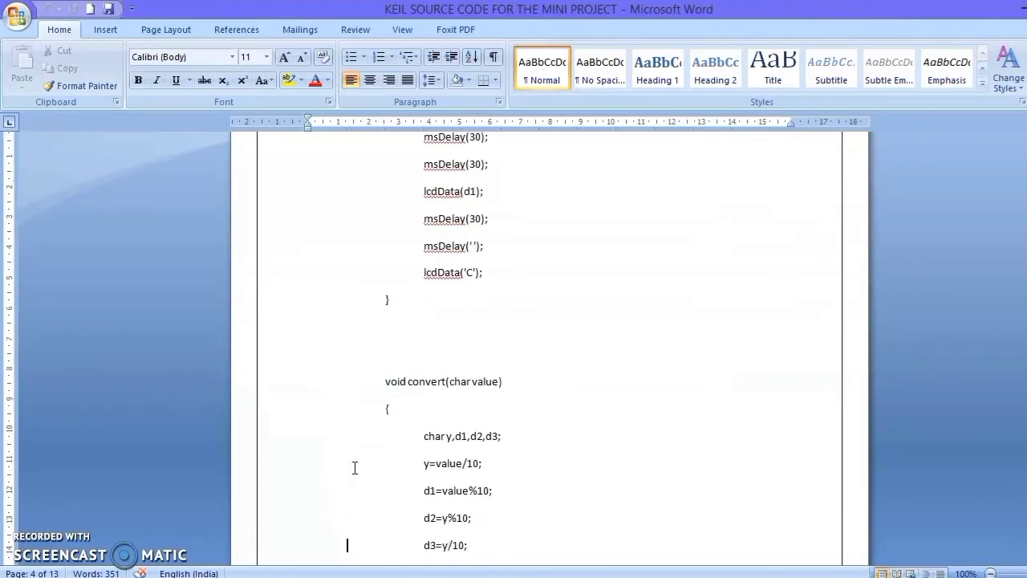
pyautogui.scroll(-5, 354, 466)
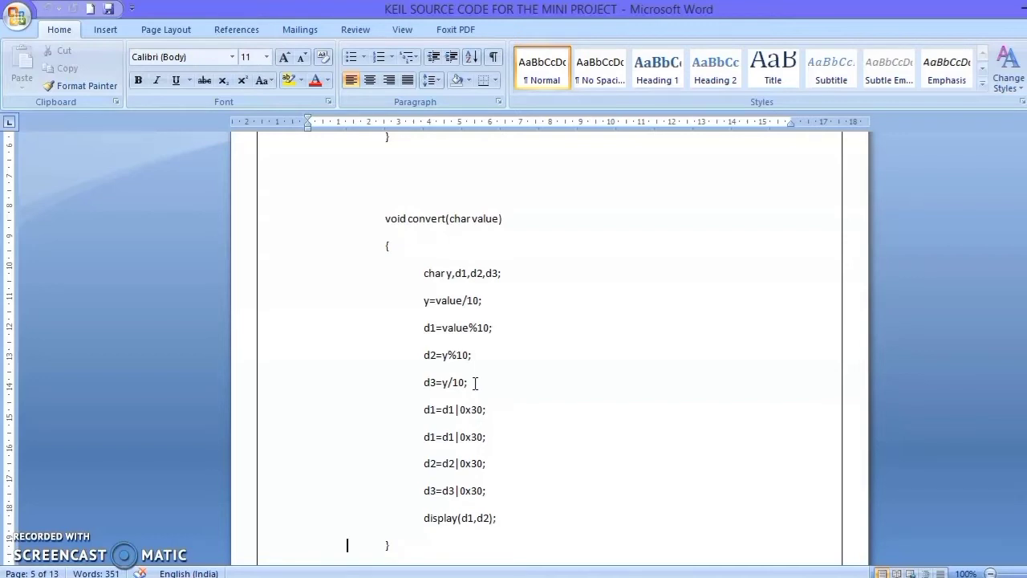
# Examine the update function across the page break, from its variable declaration to the lcdCmd(0xc0) call.
pyautogui.press('Down')
pyautogui.press('Down')
pyautogui.press('Down')
pyautogui.press('Down')
pyautogui.press('Down')
pyautogui.press('Down')
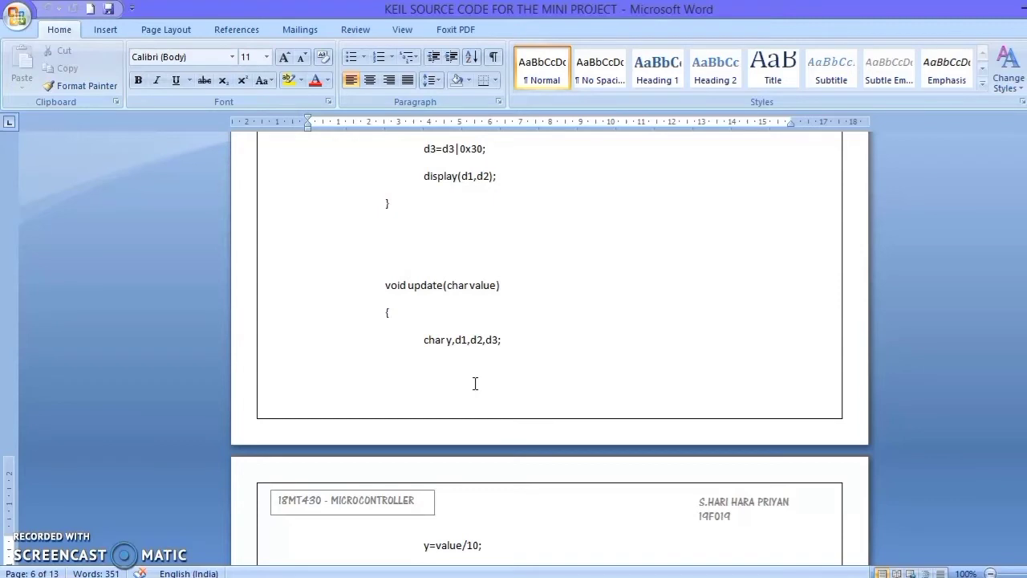
pyautogui.press('Down')
pyautogui.press('Down')
pyautogui.press('Down')
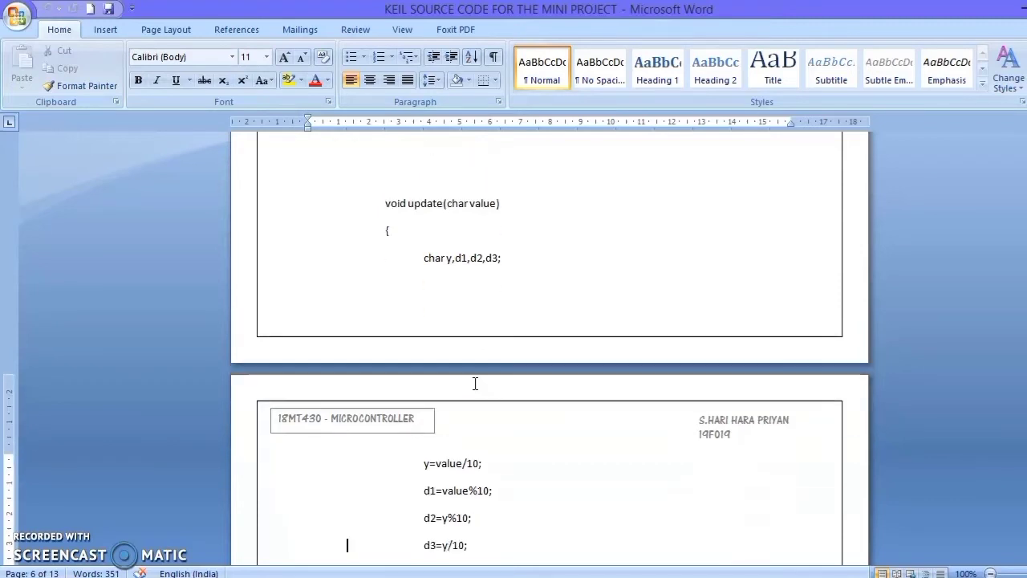
pyautogui.press('Down')
pyautogui.press('Down')
pyautogui.press('Down')
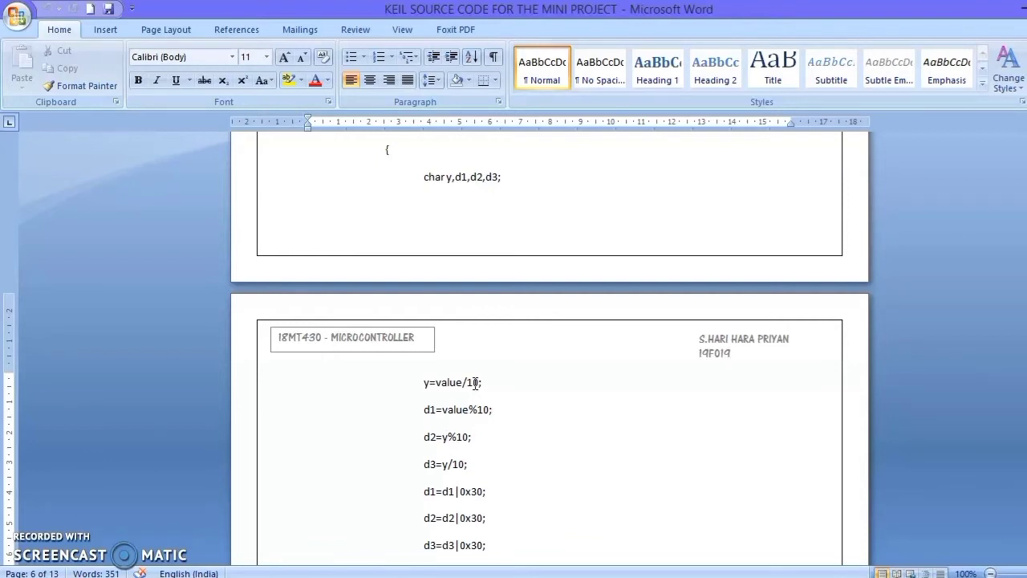
pyautogui.press('Down')
pyautogui.press('Down')
pyautogui.press('Down')
pyautogui.press('Down')
pyautogui.press('Down')
pyautogui.press('Down')
pyautogui.press('Down')
pyautogui.press('Down')
pyautogui.press('Down')
pyautogui.press('Down')
pyautogui.press('Down')
pyautogui.press('Down')
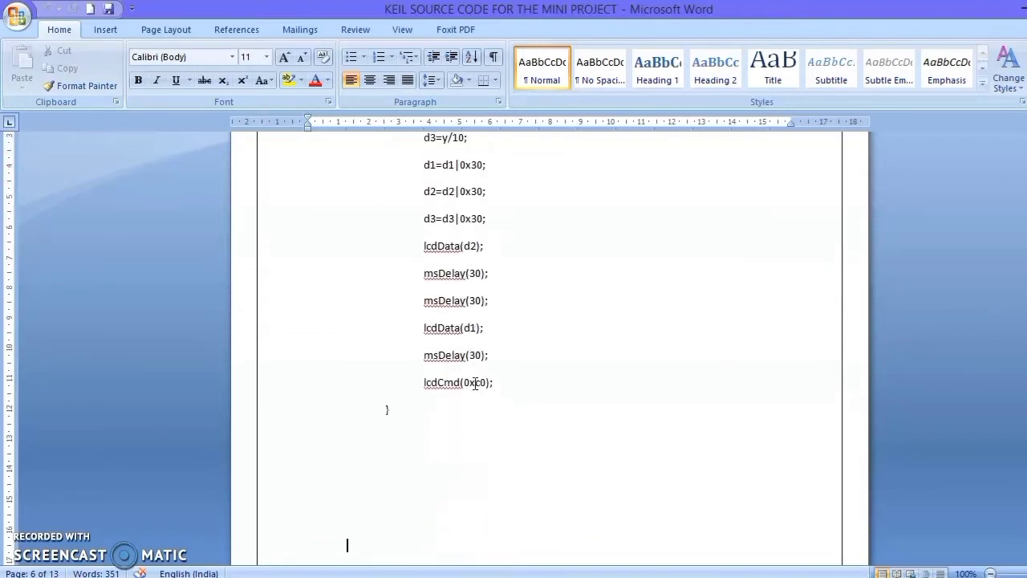
# Continue down the source code document past the end of the update function.
pyautogui.press('Down')
pyautogui.press('Down')
pyautogui.press('Down')
pyautogui.press('Down')
pyautogui.press('Down')
pyautogui.press('Down')
pyautogui.press('Down')
pyautogui.press('Down')
pyautogui.press('Down')
pyautogui.press('Down')
pyautogui.press('Down')
pyautogui.press('Down')
pyautogui.press('Down')
pyautogui.press('Down')
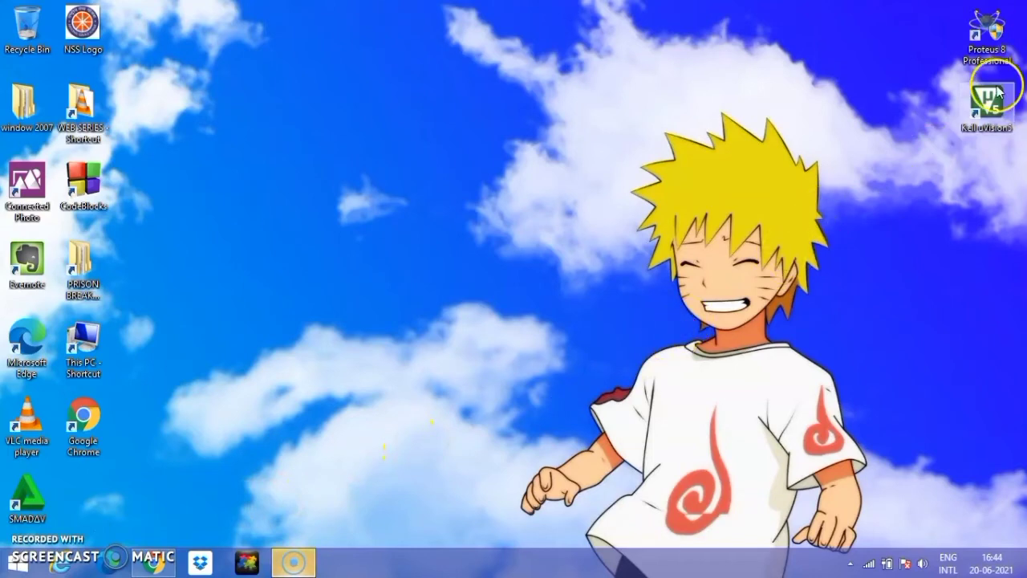
# Switch to Keil uVision5 and start creating a new uVision project.
pyautogui.doubleClick(988, 100)
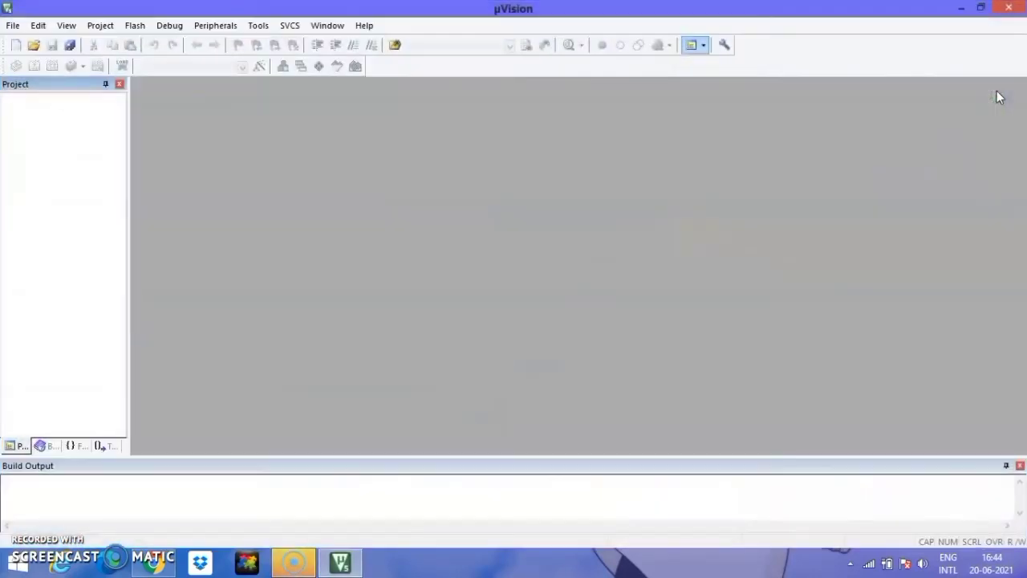
pyautogui.click(100, 25)
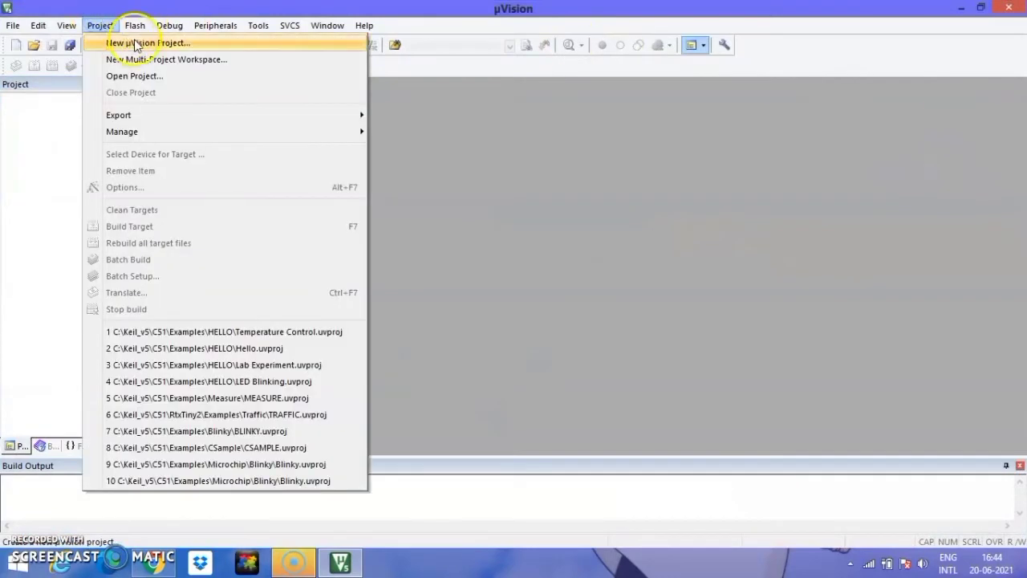
pyautogui.click(134, 43)
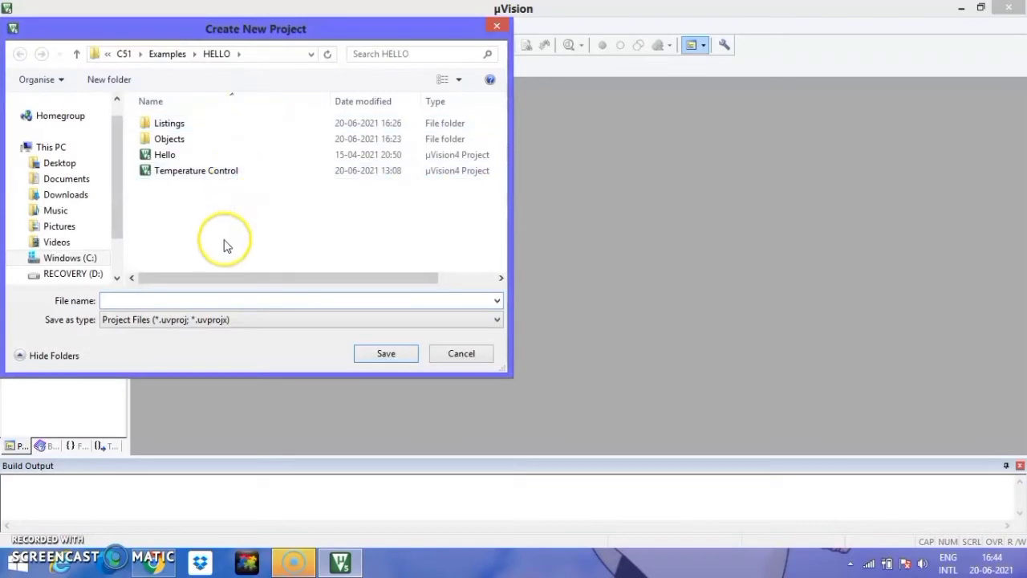
# Name the new project "Automatic Temperature Control" and save it in the HELLO folder.
pyautogui.click(215, 171)
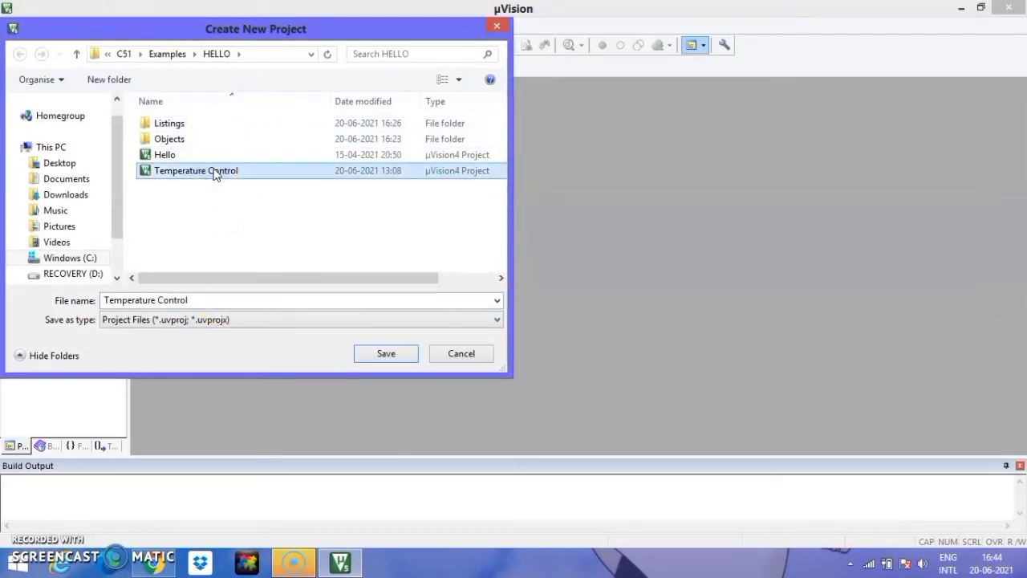
pyautogui.click(206, 298)
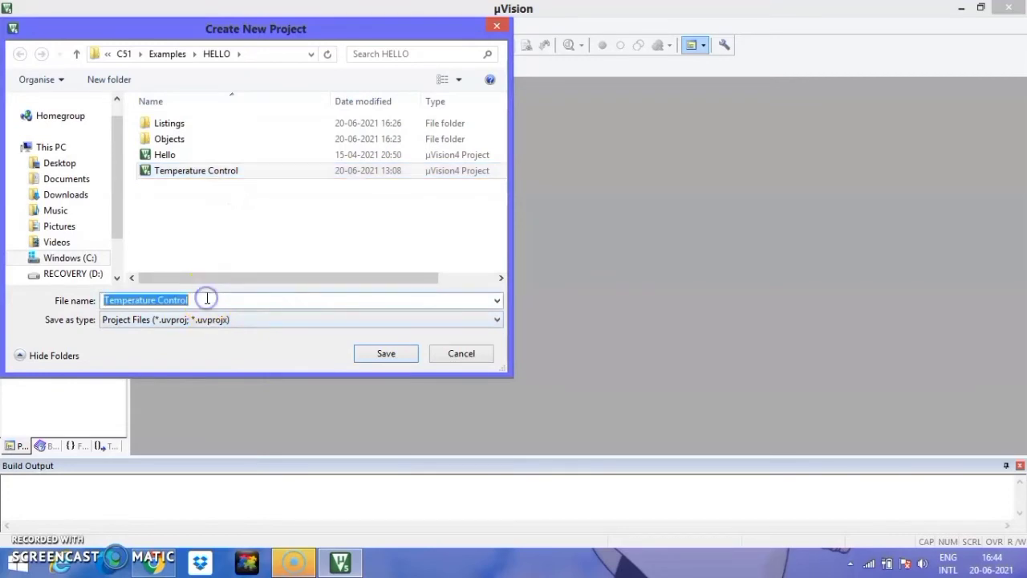
pyautogui.click(206, 298)
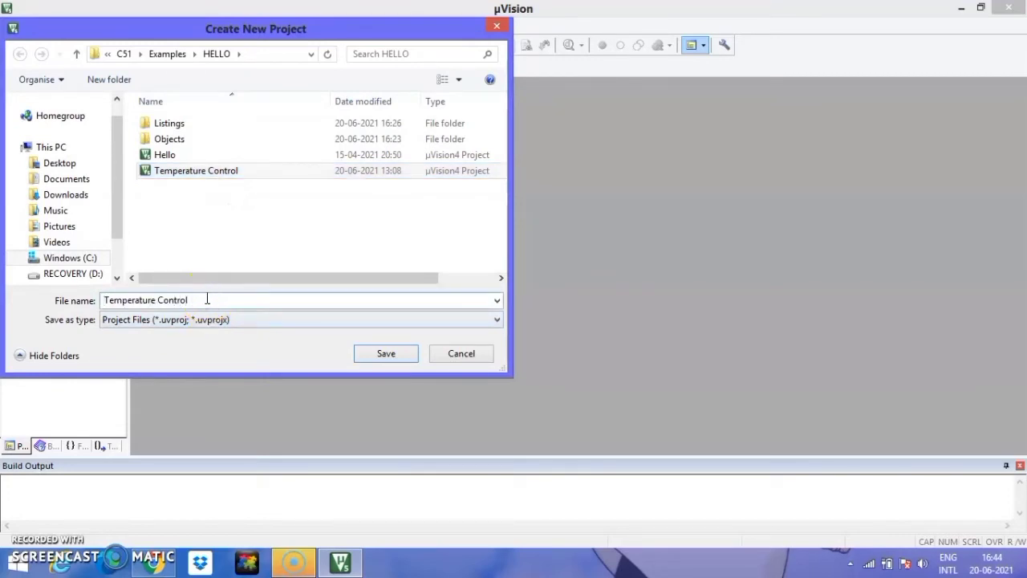
pyautogui.press('Home')
pyautogui.write('A')
pyautogui.write('utoma')
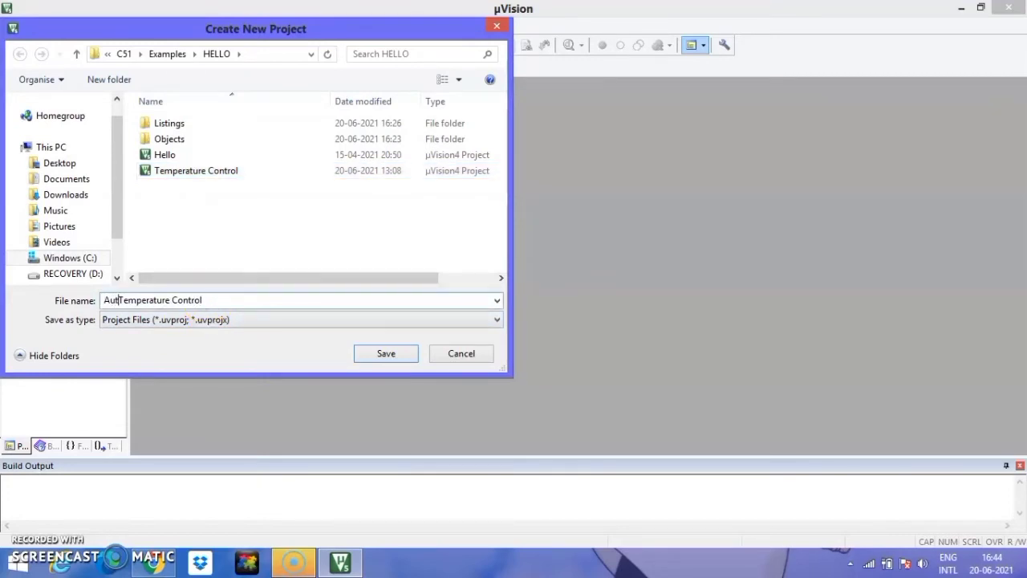
pyautogui.write('tic')
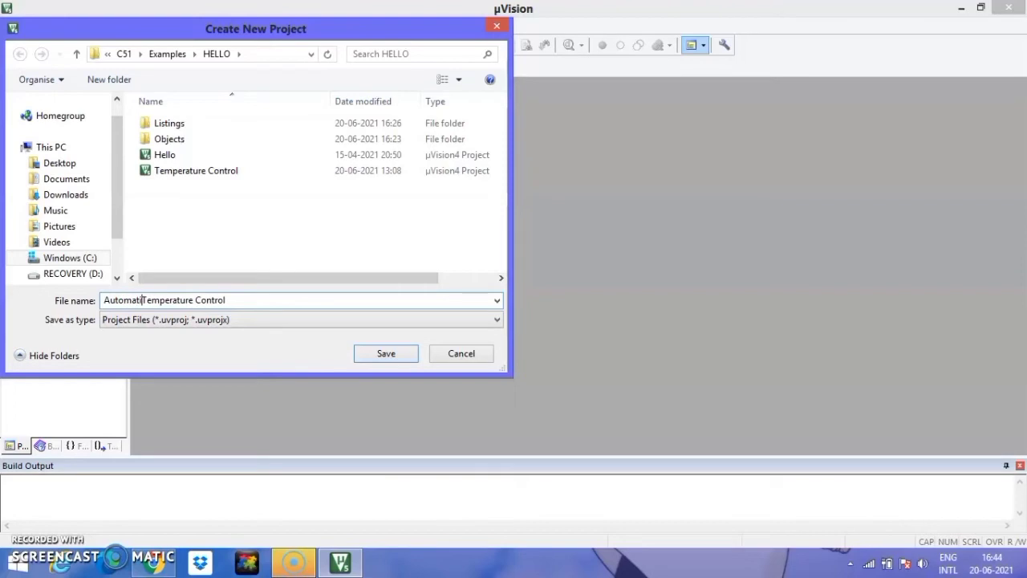
pyautogui.click(379, 353)
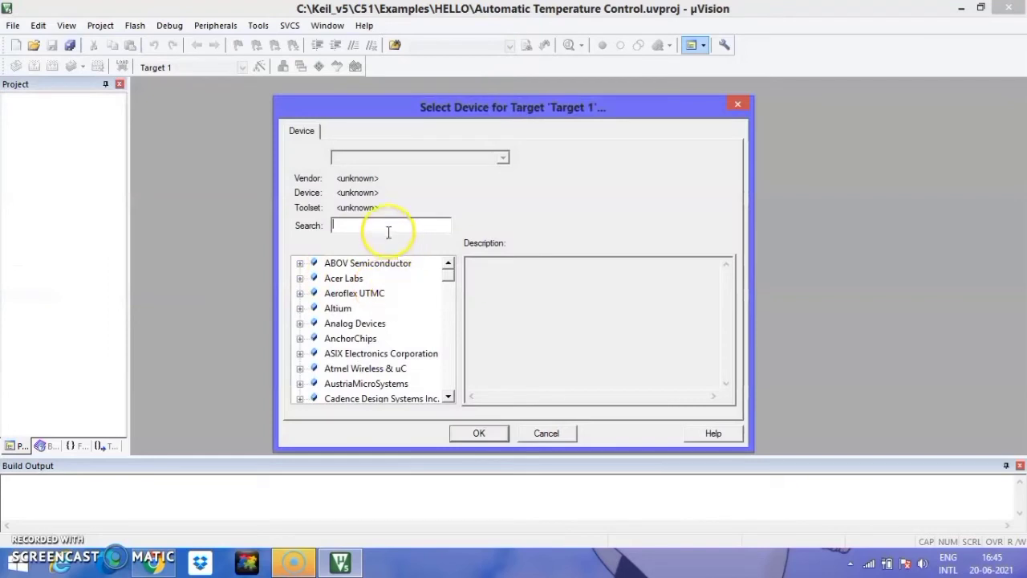
# Search the devices for "microchip", choose the Microchip AT89C52 as the target, and decline adding STARTUP.A51 to the project.
pyautogui.click(385, 231)
pyautogui.write('mic')
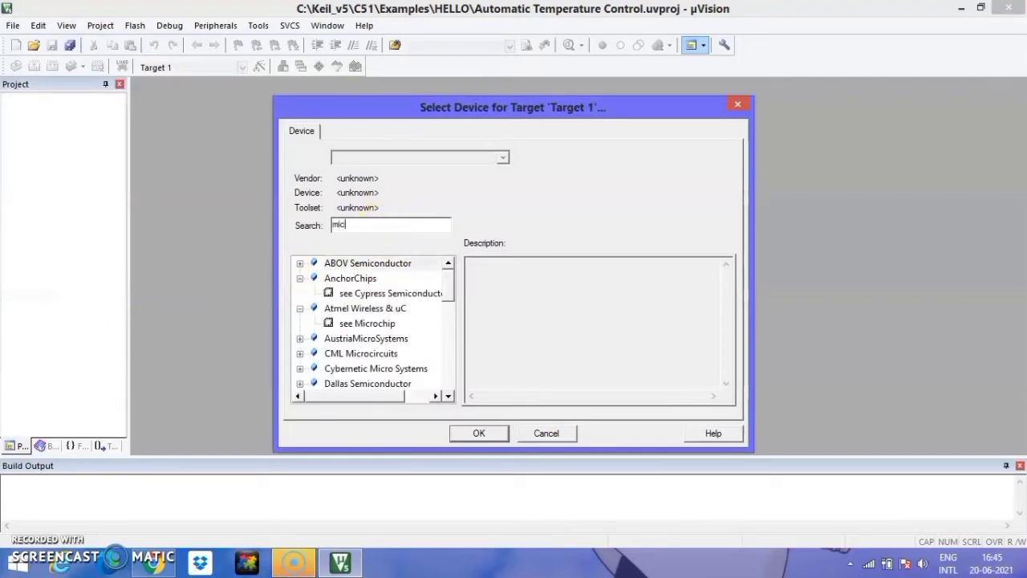
pyautogui.write('rochip')
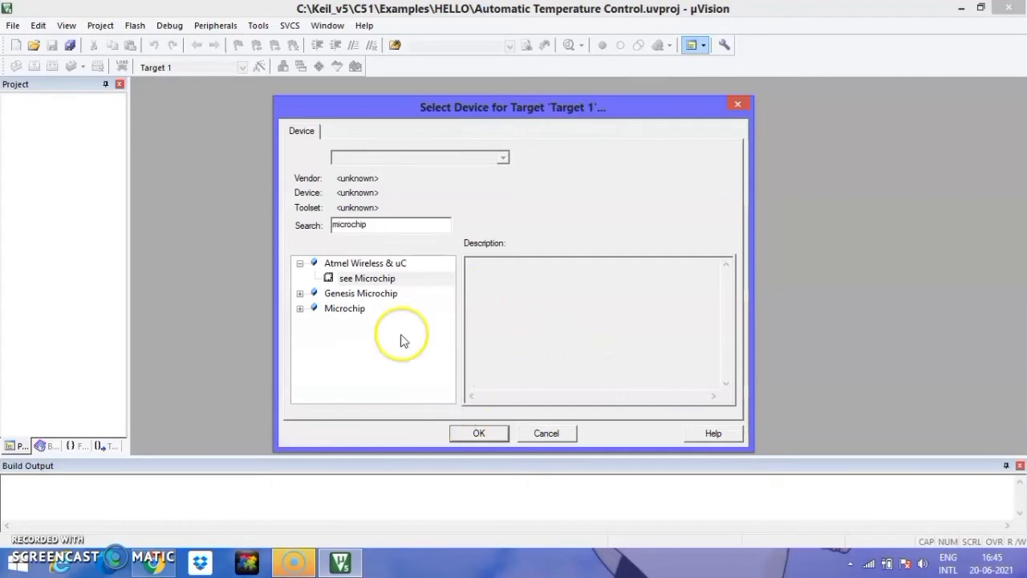
pyautogui.click(300, 308)
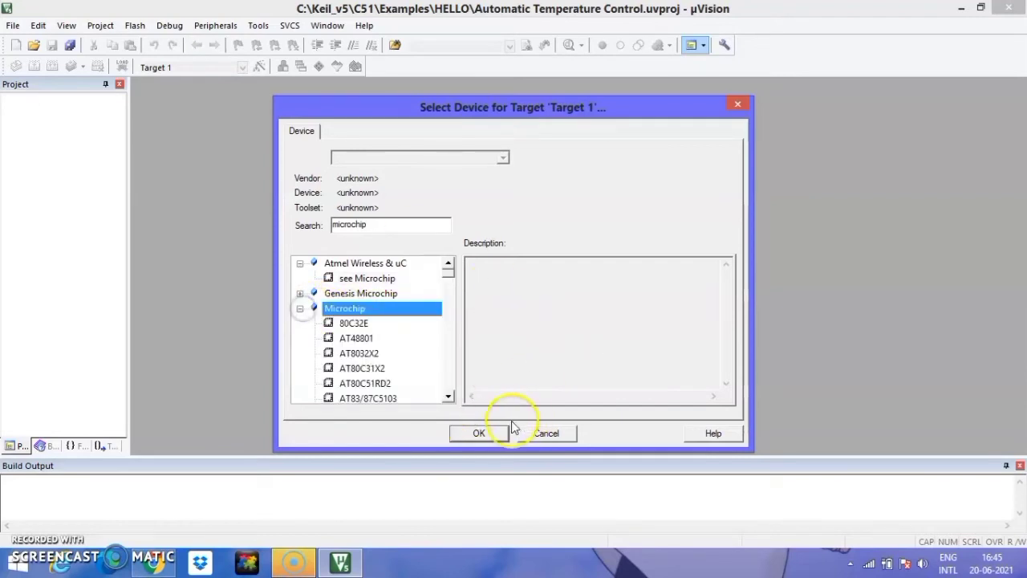
pyautogui.moveTo(453, 396); pyautogui.dragTo(448, 398)
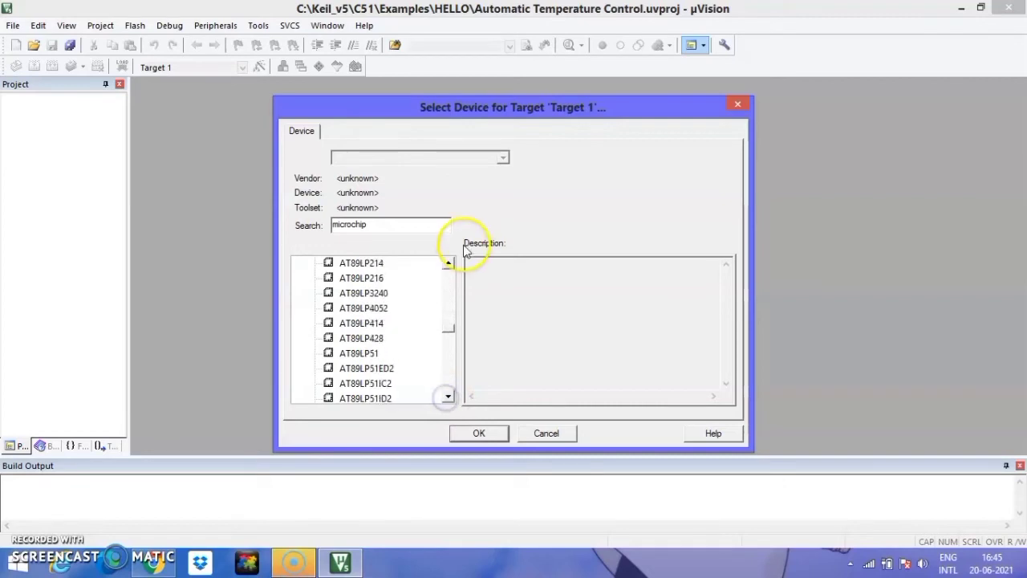
pyautogui.moveTo(448, 263); pyautogui.dragTo(445, 265)
pyautogui.click(361, 308)
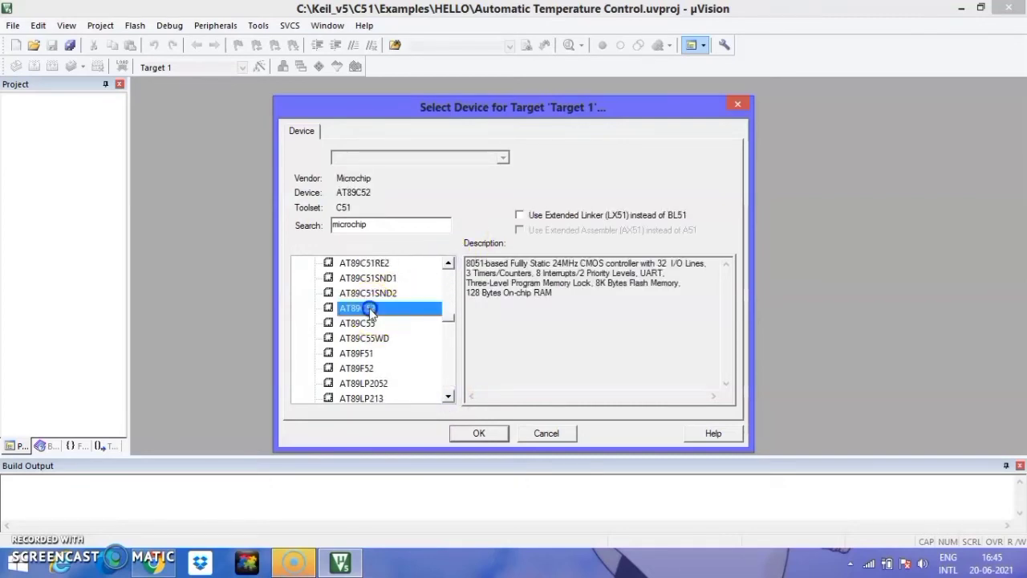
pyautogui.click(499, 439)
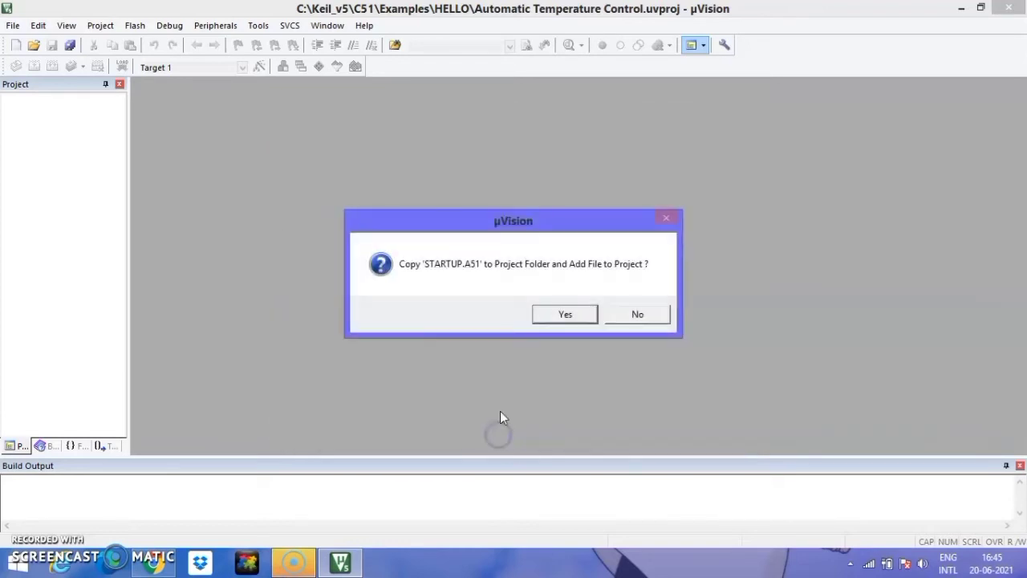
pyautogui.click(642, 312)
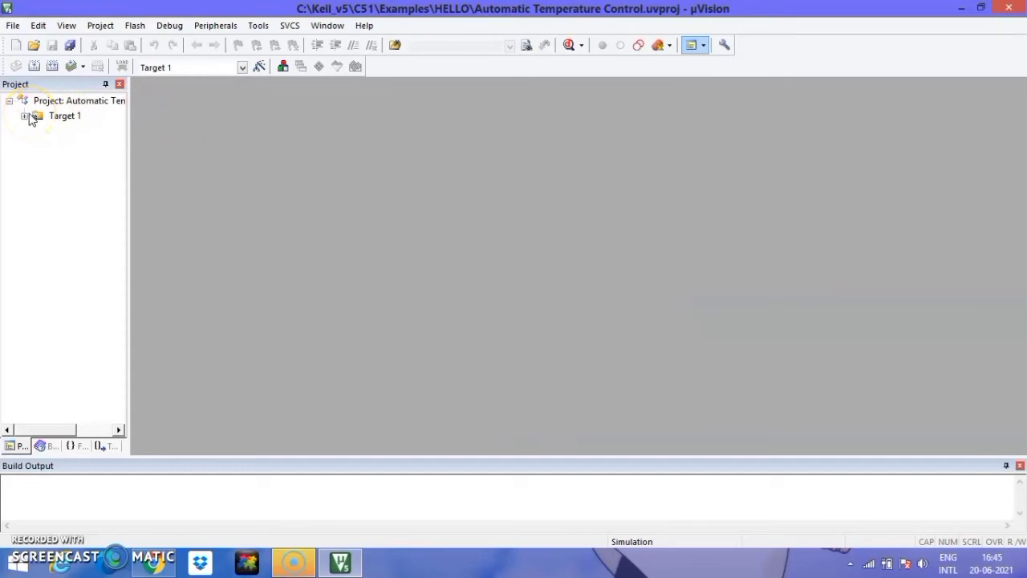
# Create a new text file and paste the copied source code into it.
pyautogui.click(15, 45)
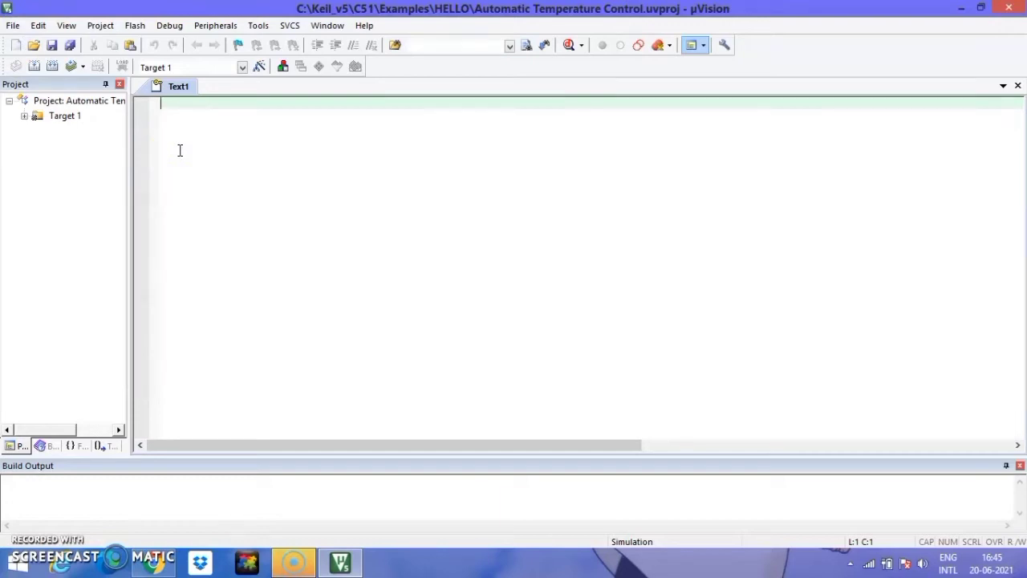
pyautogui.hotkey('ctrl', 'v')
# Review the pasted source code from the main function at the end back up to its first line.
pyautogui.press('Up')
pyautogui.press('Up')
pyautogui.press('Up')
pyautogui.press('Up')
pyautogui.press('Up')
pyautogui.press('Up')
pyautogui.press('Up')
pyautogui.press('Up')
pyautogui.press('Up')
pyautogui.press('Up')
pyautogui.press('Up')
pyautogui.press('Up')
pyautogui.press('Up')
pyautogui.press('Up')
pyautogui.press('Up')
pyautogui.press('Up')
pyautogui.press('Up')
pyautogui.press('Up')
pyautogui.press('Up')
pyautogui.press('Up')
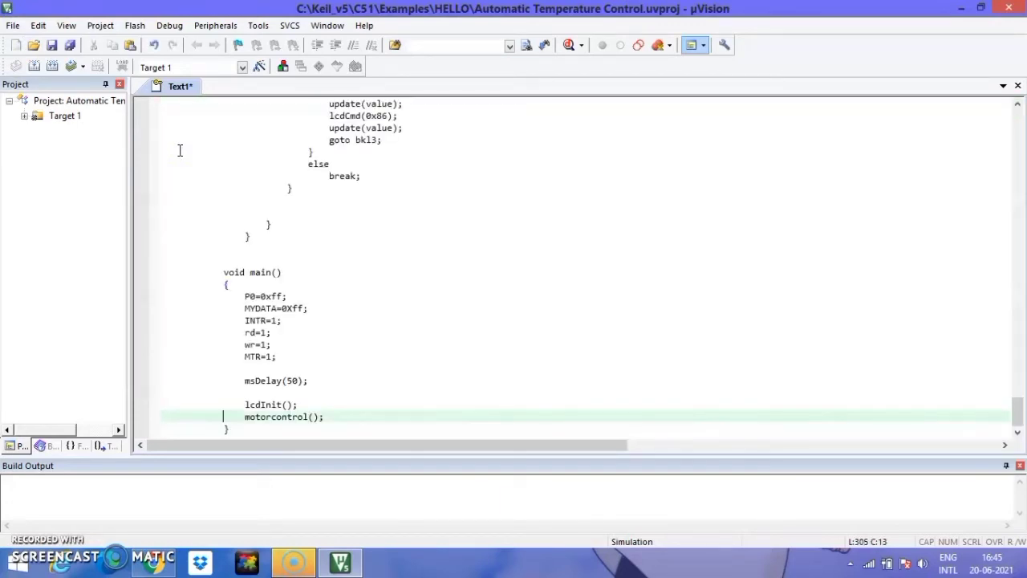
pyautogui.press('Up')
pyautogui.press('Up')
pyautogui.press('Up')
pyautogui.press('Up')
pyautogui.press('Up')
pyautogui.press('Up')
pyautogui.press('Up')
pyautogui.press('Up')
pyautogui.press('Up')
pyautogui.press('Up')
pyautogui.press('Up')
pyautogui.press('Up')
pyautogui.press('Up')
pyautogui.press('Up')
pyautogui.press('Up')
pyautogui.press('Up')
pyautogui.press('Up')
pyautogui.press('Up')
pyautogui.press('Up')
pyautogui.press('Up')
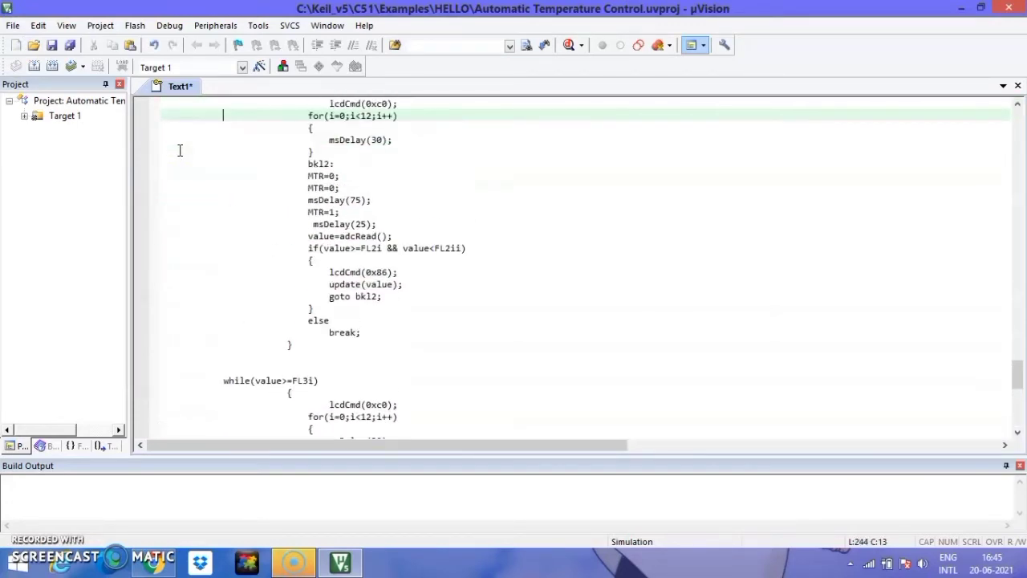
pyautogui.press('Up')
pyautogui.press('Up')
pyautogui.press('Up')
pyautogui.press('Up')
pyautogui.press('Up')
pyautogui.press('Up')
pyautogui.press('Up')
pyautogui.press('Up')
pyautogui.press('Up')
pyautogui.press('Up')
pyautogui.press('Up')
pyautogui.press('Up')
pyautogui.press('Up')
pyautogui.press('Up')
pyautogui.press('Up')
pyautogui.press('Up')
pyautogui.press('Up')
pyautogui.press('Up')
pyautogui.press('Up')
pyautogui.press('Up')
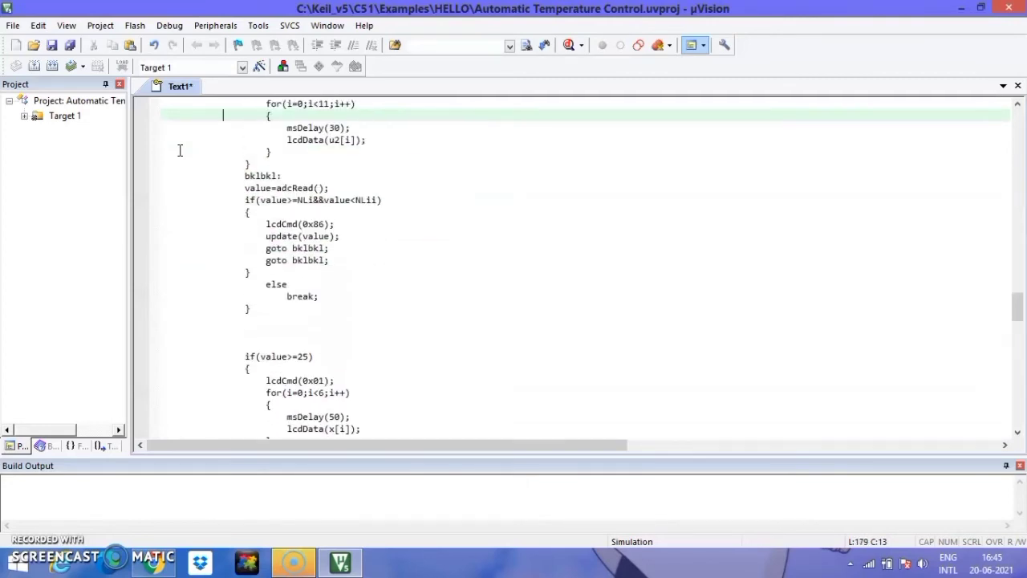
pyautogui.press('Up')
pyautogui.press('Up')
pyautogui.press('Up')
pyautogui.press('Up')
pyautogui.press('Up')
pyautogui.press('Up')
pyautogui.press('Up')
pyautogui.press('Up')
pyautogui.press('Up')
pyautogui.press('Up')
pyautogui.press('Up')
pyautogui.press('Up')
pyautogui.press('Up')
pyautogui.press('Up')
pyautogui.press('Up')
pyautogui.press('Up')
pyautogui.press('Up')
pyautogui.press('Up')
pyautogui.press('Up')
pyautogui.press('Up')
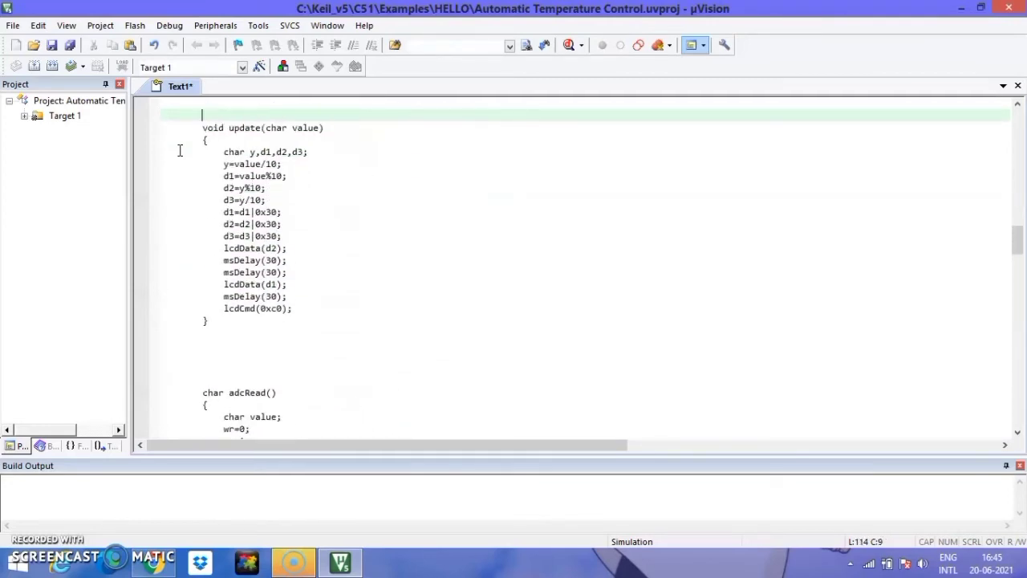
pyautogui.press('Up')
pyautogui.press('Up')
pyautogui.press('Up')
pyautogui.press('Up')
pyautogui.press('Up')
pyautogui.press('Up')
pyautogui.press('Up')
pyautogui.press('Up')
pyautogui.press('Up')
pyautogui.press('Up')
pyautogui.press('Up')
pyautogui.press('Up')
pyautogui.press('Up')
pyautogui.press('Up')
pyautogui.press('Up')
pyautogui.press('Up')
pyautogui.press('Up')
pyautogui.press('Up')
pyautogui.press('Up')
pyautogui.press('Up')
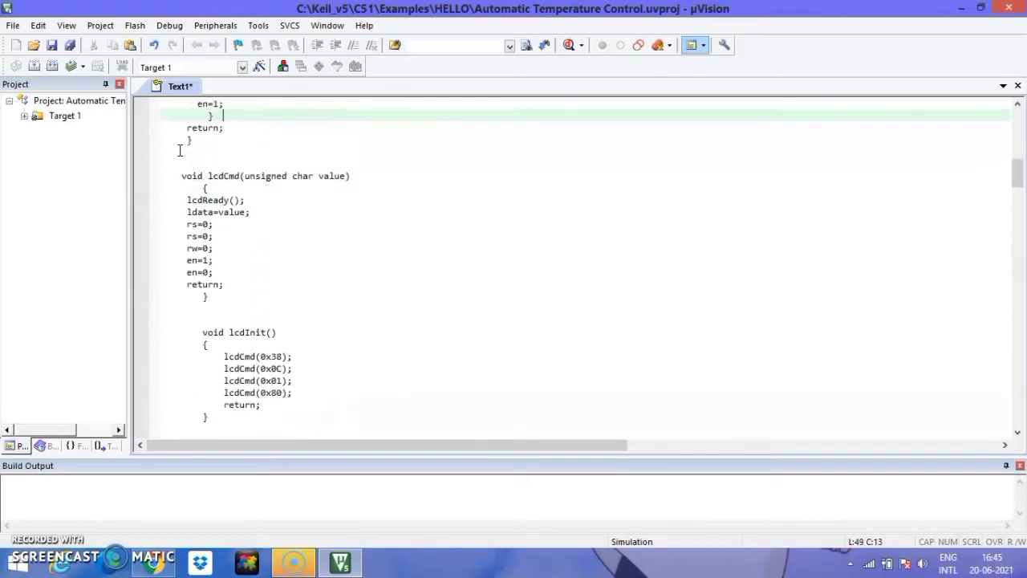
pyautogui.press('Up')
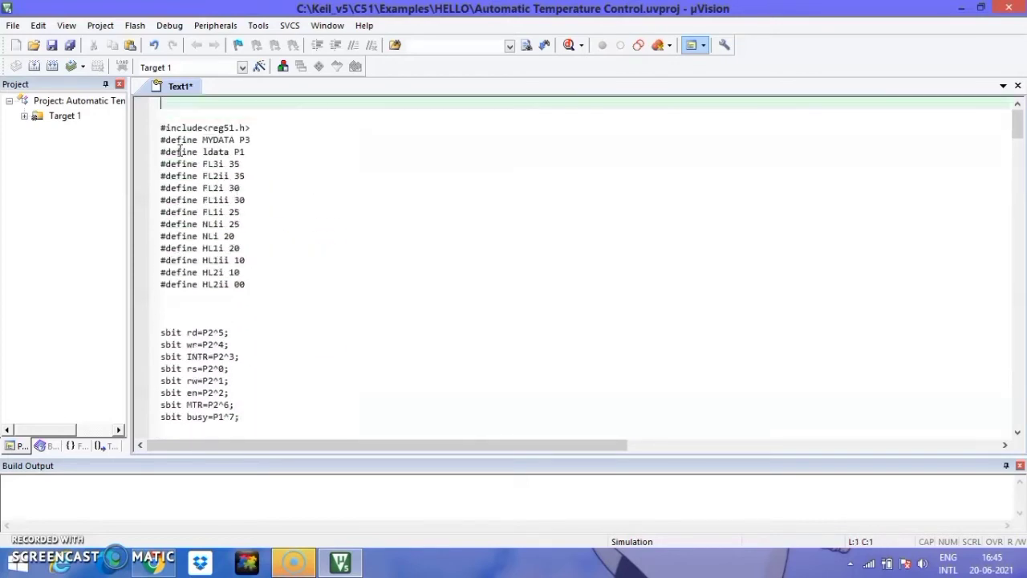
# Expand Target 1 in the project tree and save the pasted code as "Automatic Temperature Control.c" in the HELLO folder.
pyautogui.click(24, 115)
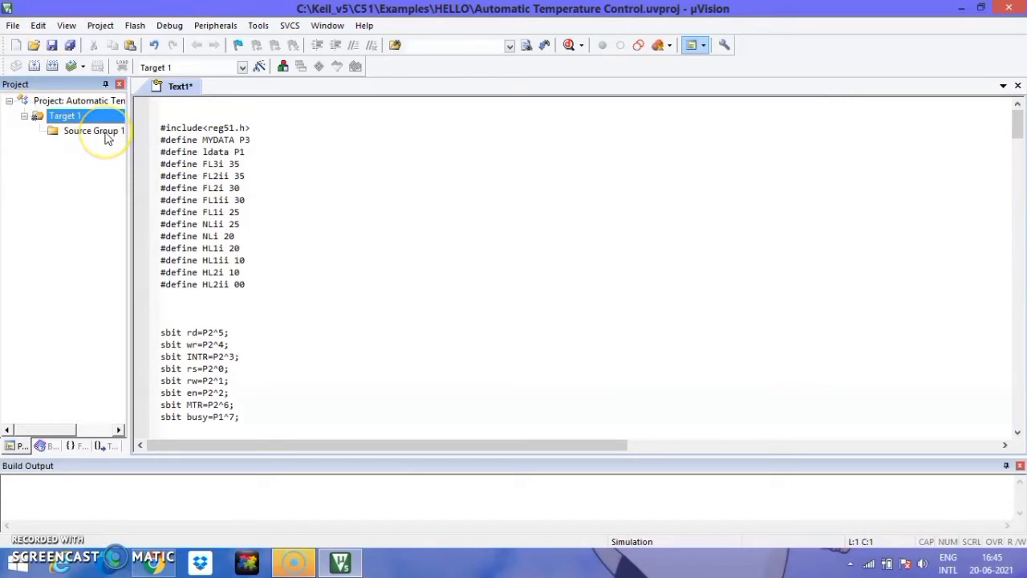
pyautogui.click(51, 46)
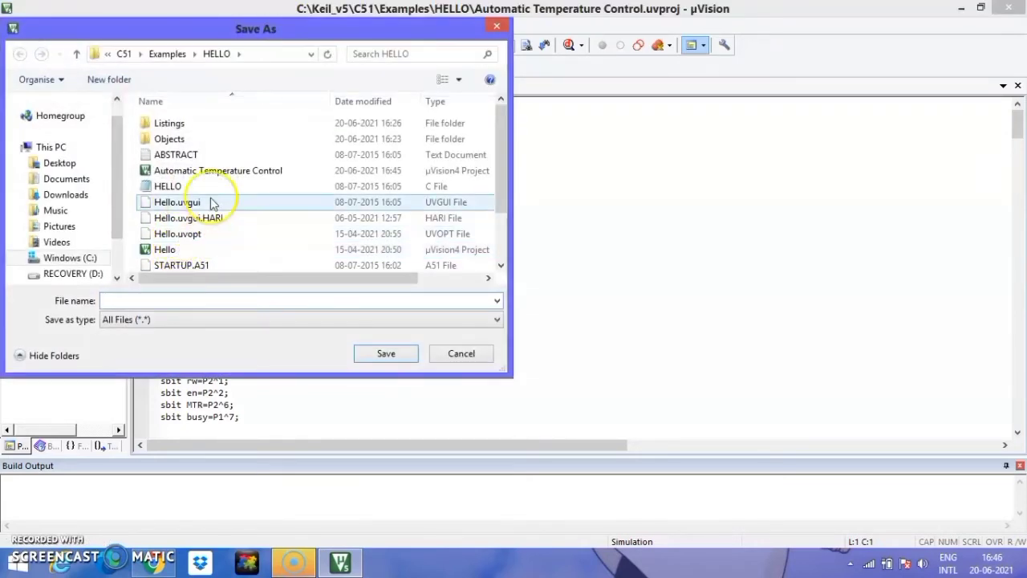
pyautogui.click(249, 171)
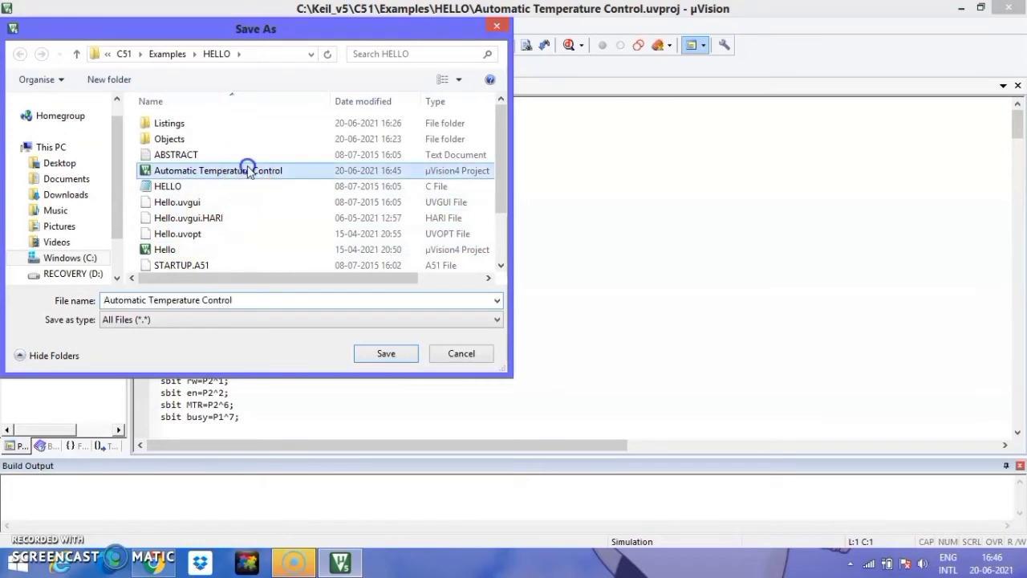
pyautogui.click(267, 300)
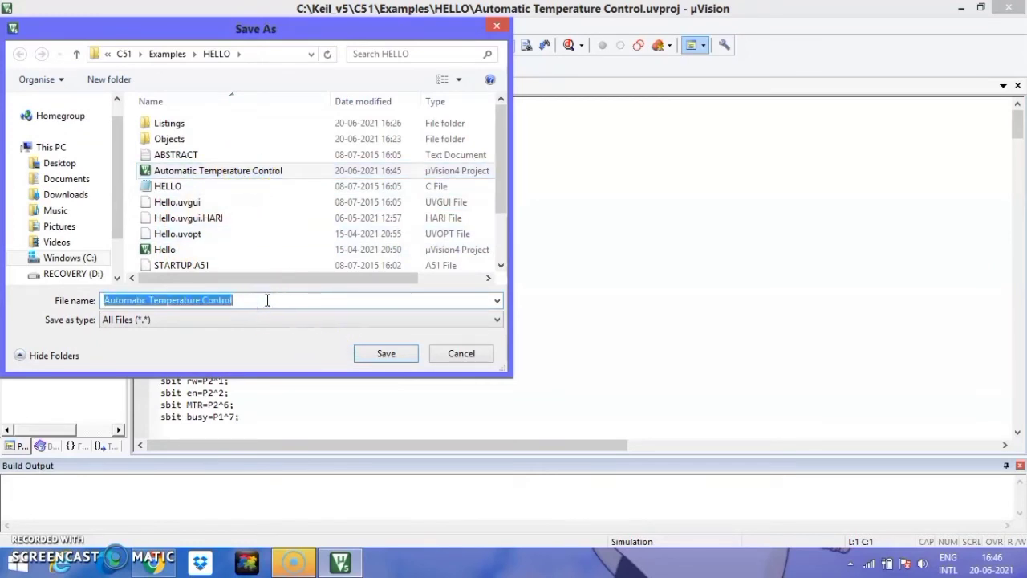
pyautogui.click(267, 300)
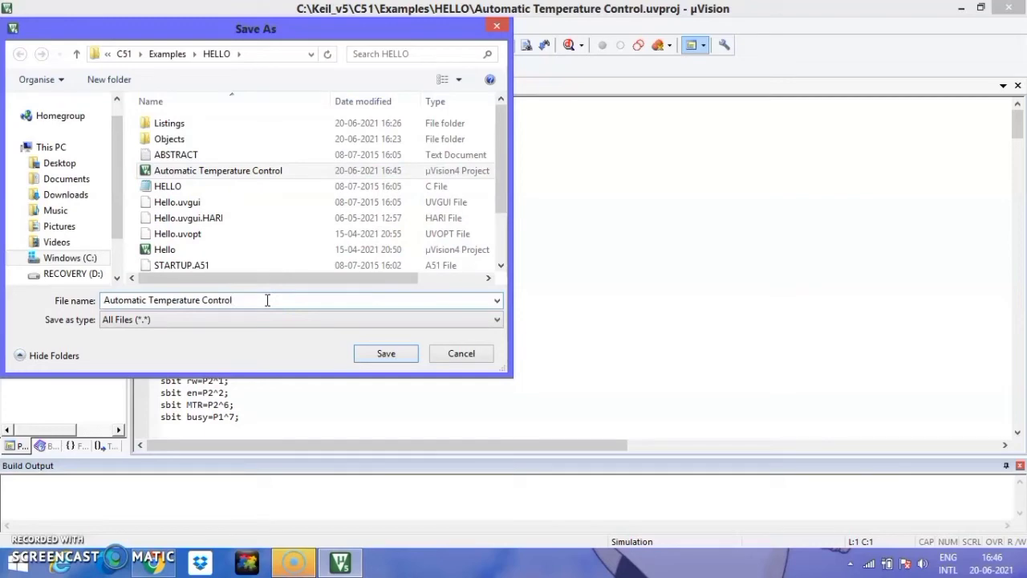
pyautogui.write('.c')
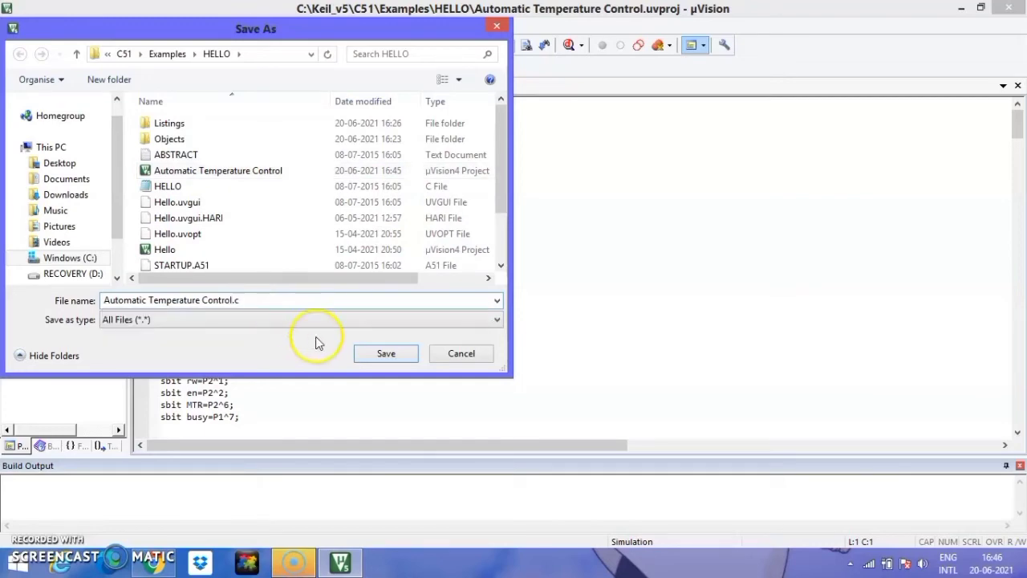
pyautogui.click(384, 354)
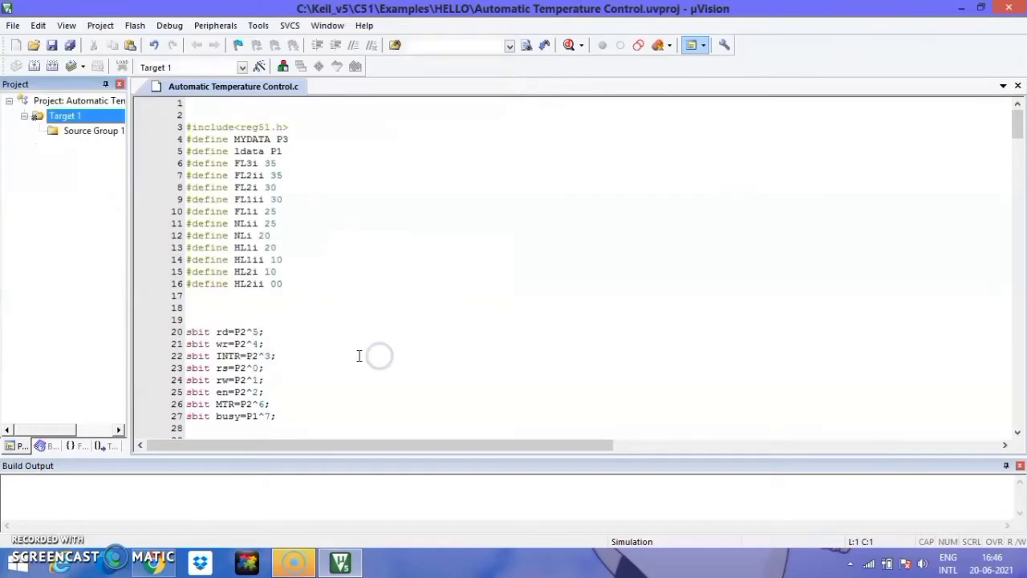
# Add the existing file "Automatic Temperature Control.c" to Source Group 1 and build the target.
pyautogui.click(89, 133)
pyautogui.rightClick(88, 134)
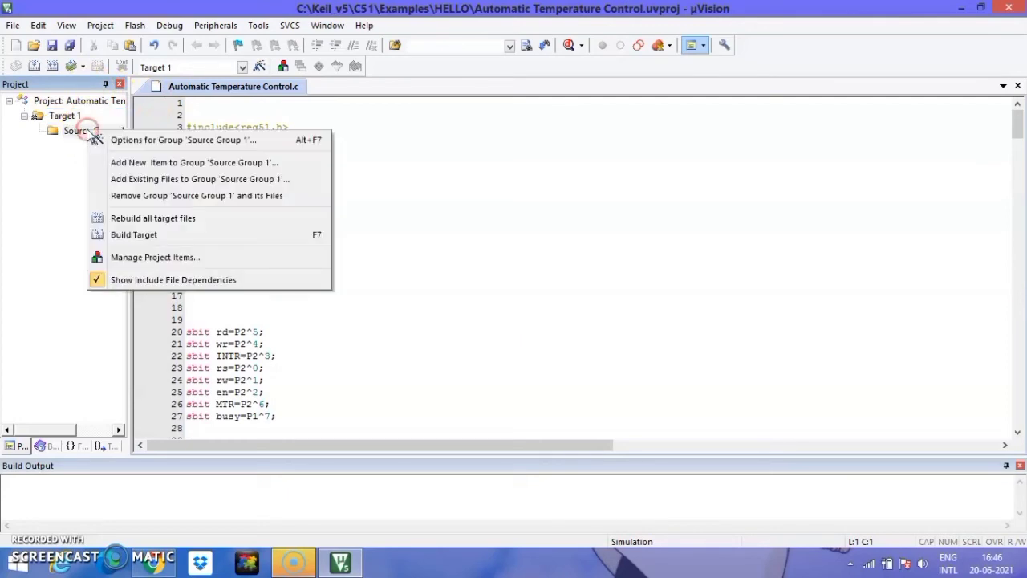
pyautogui.click(139, 181)
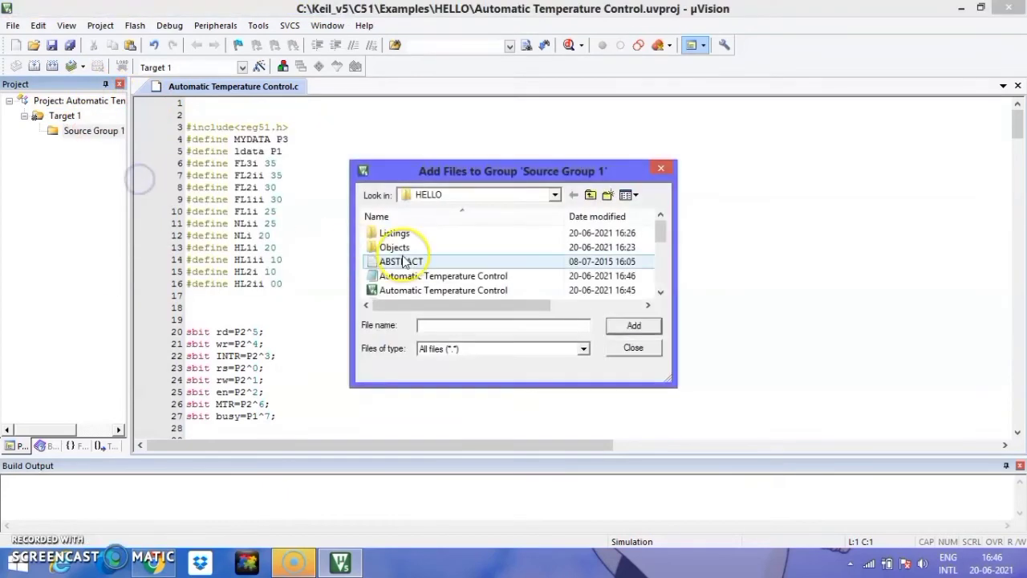
pyautogui.click(492, 276)
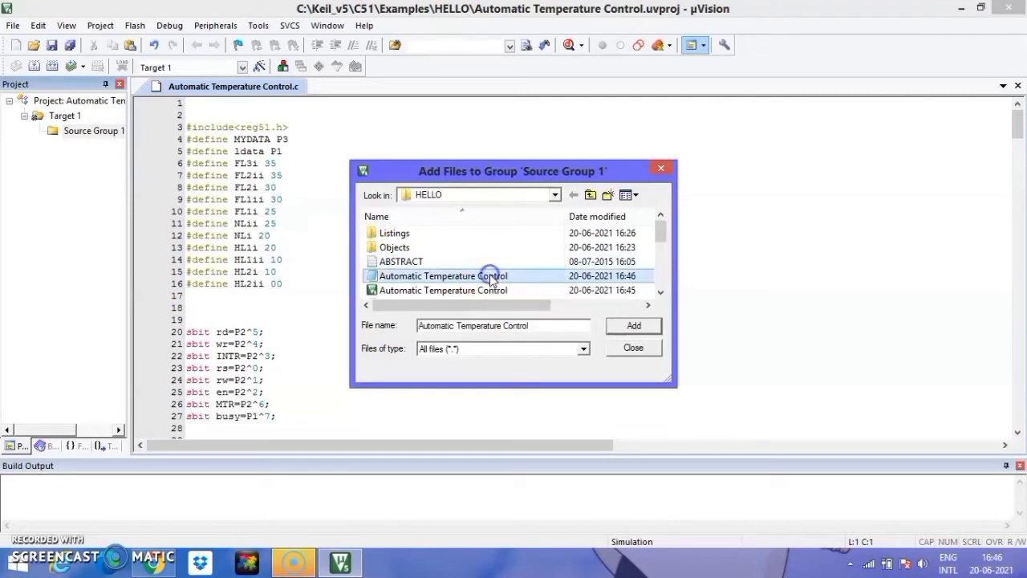
pyautogui.click(529, 326)
pyautogui.write('.c')
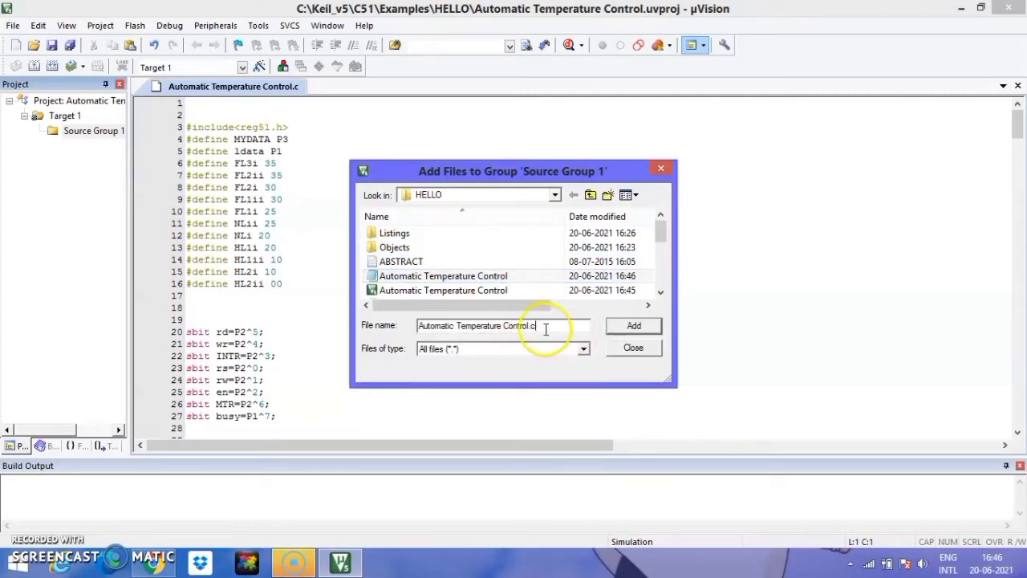
pyautogui.click(631, 332)
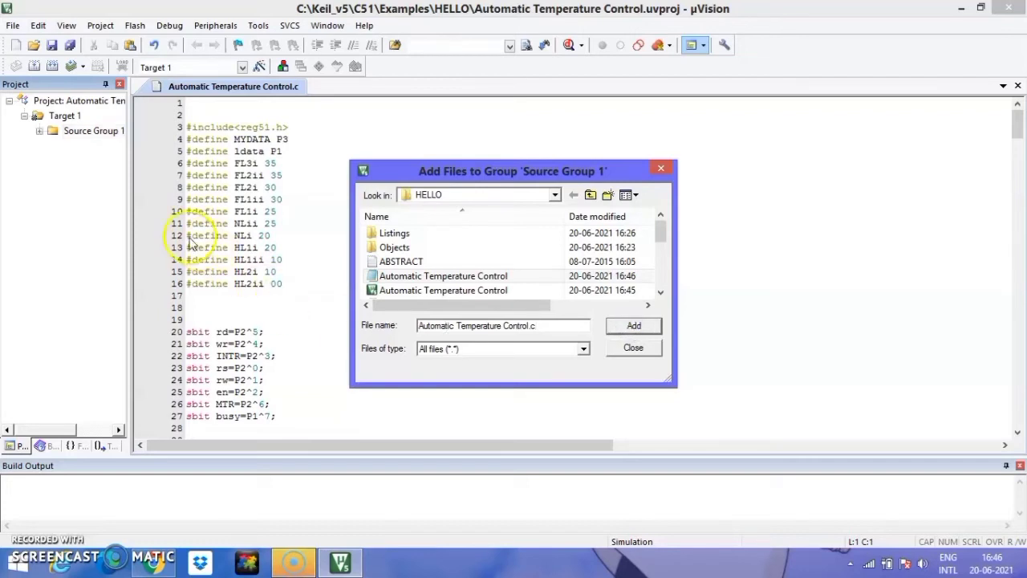
pyautogui.click(633, 347)
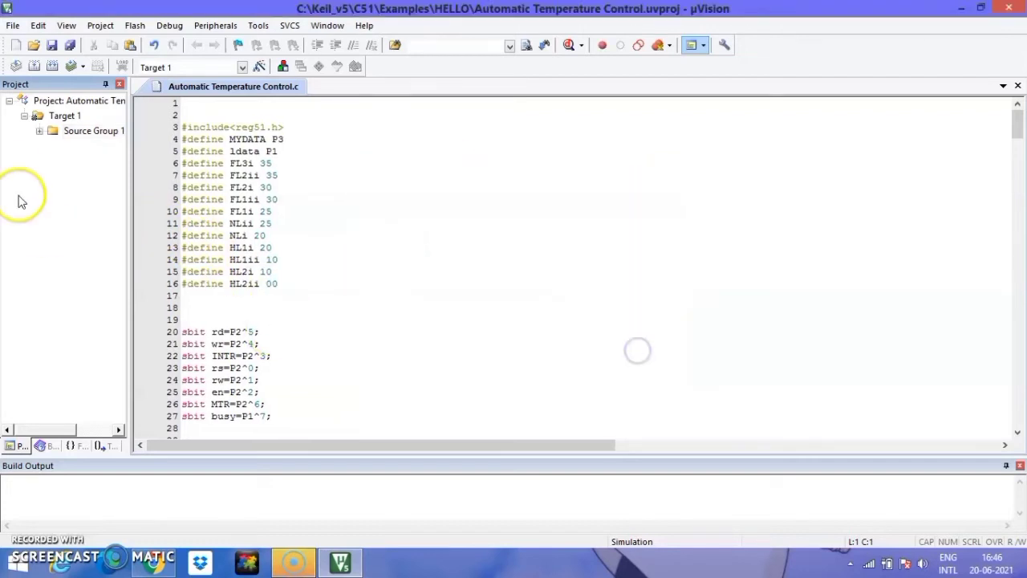
pyautogui.click(40, 131)
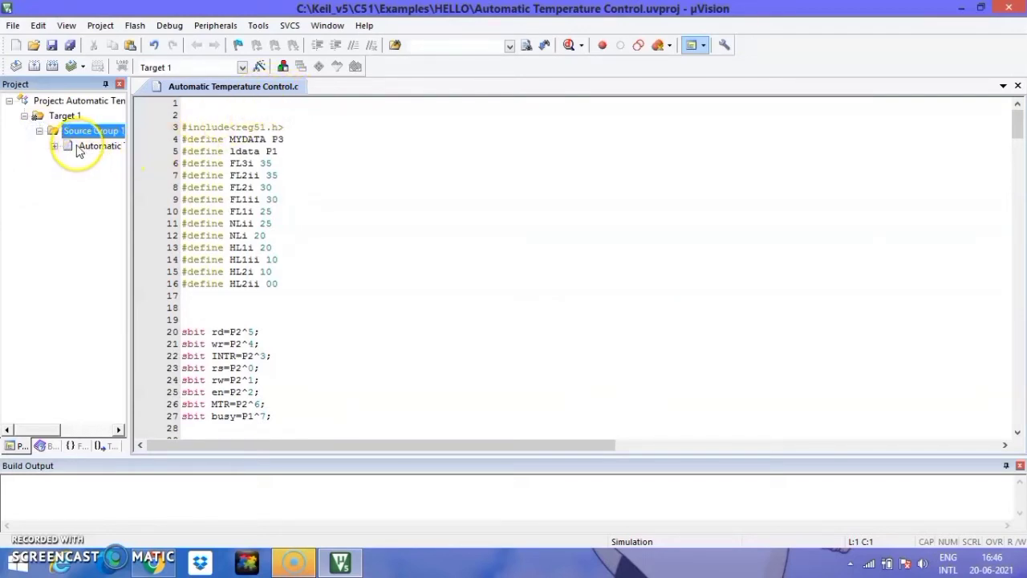
pyautogui.click(35, 67)
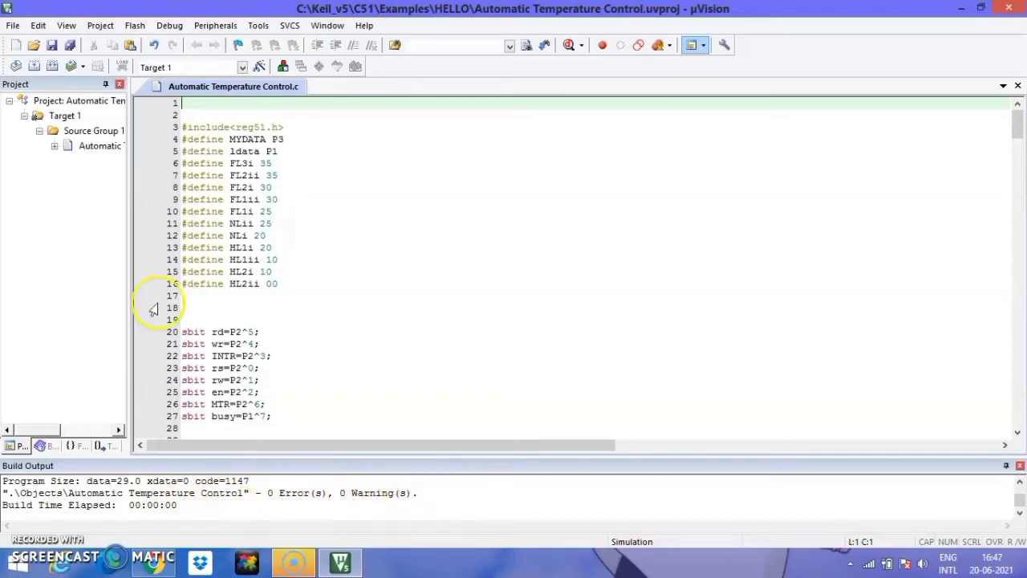
# Enable HEX file creation in the output options of Target 1 and build the target again.
pyautogui.rightClick(64, 117)
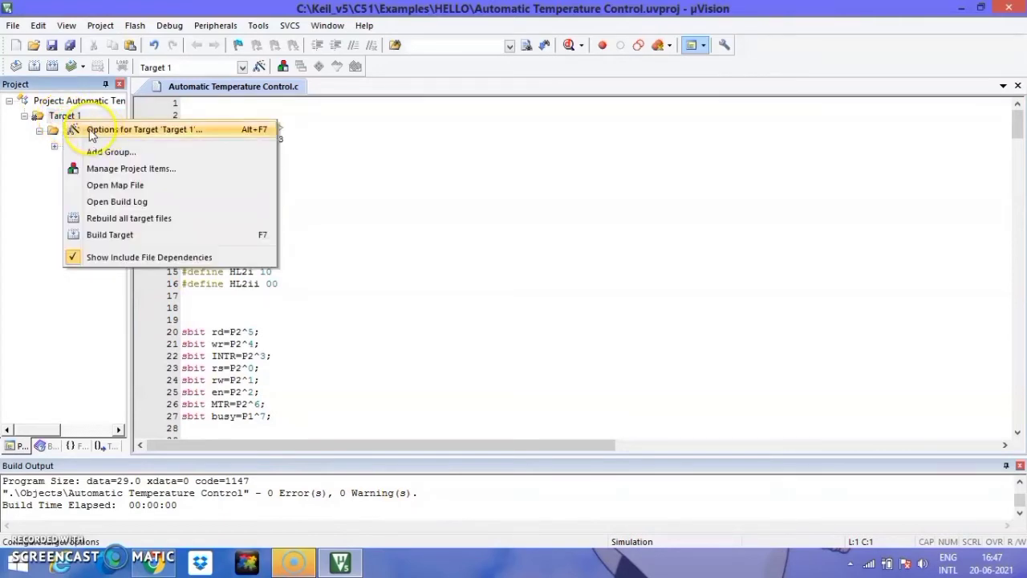
pyautogui.click(91, 131)
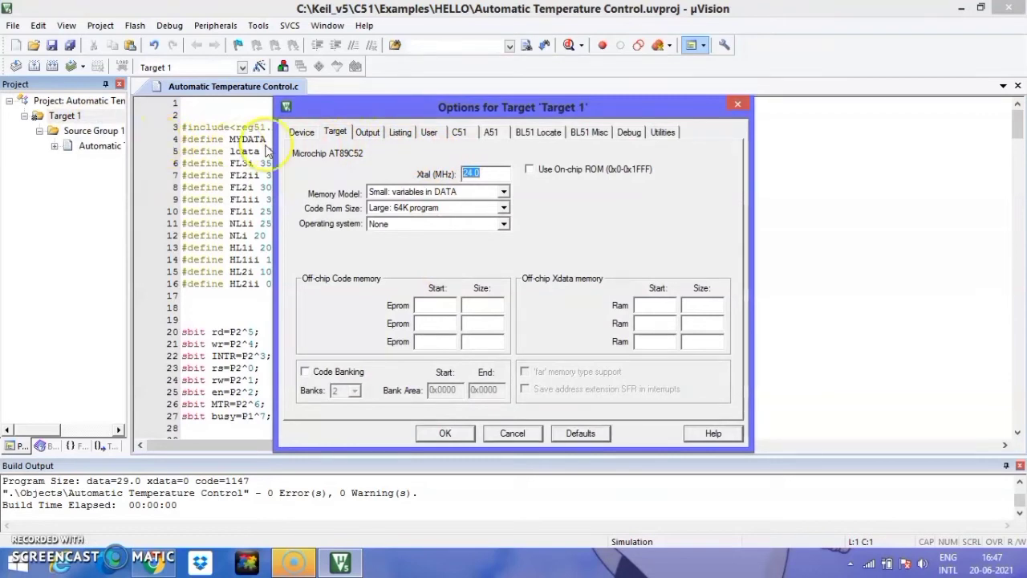
pyautogui.click(377, 138)
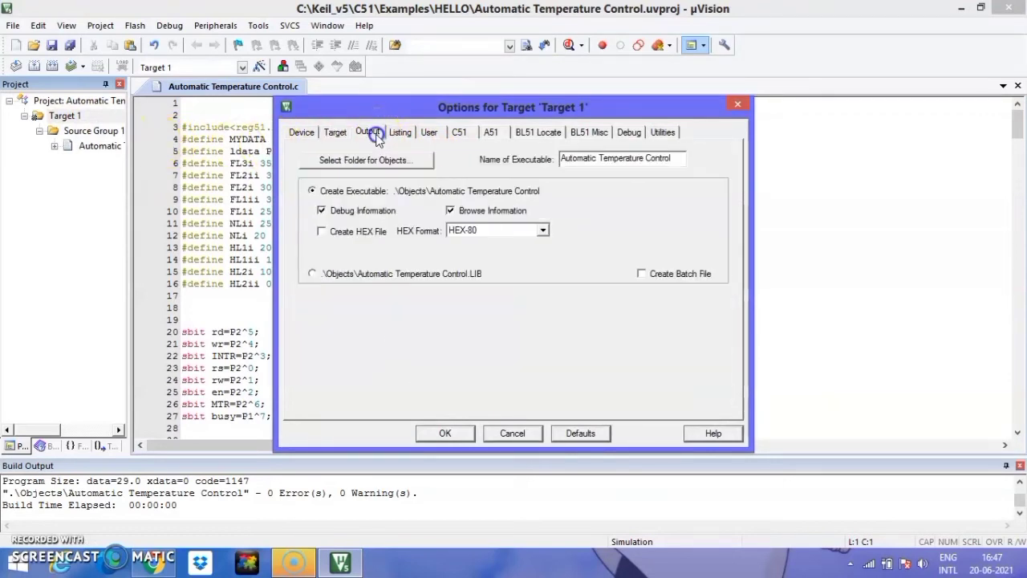
pyautogui.click(322, 232)
pyautogui.click(444, 433)
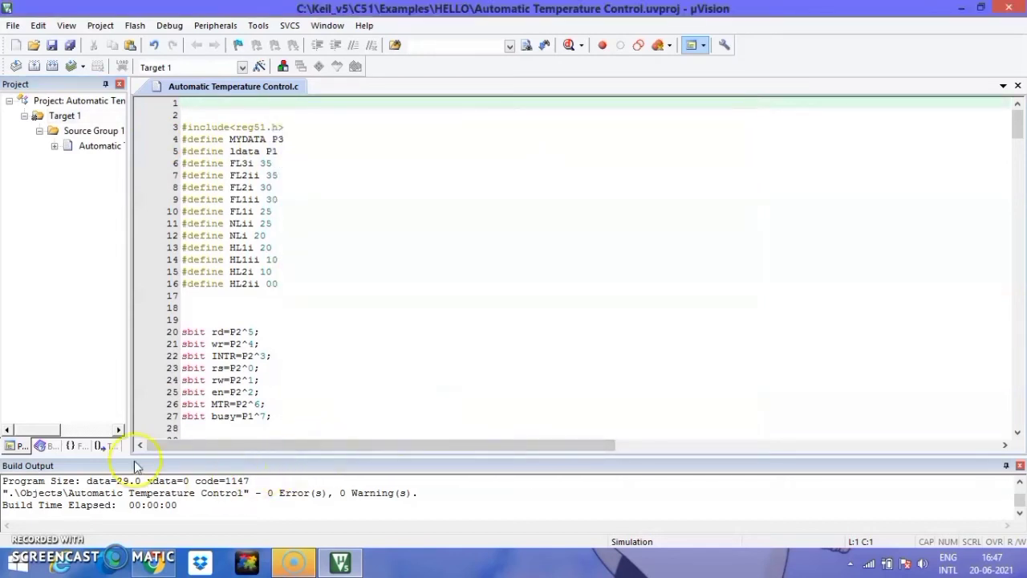
pyautogui.click(35, 66)
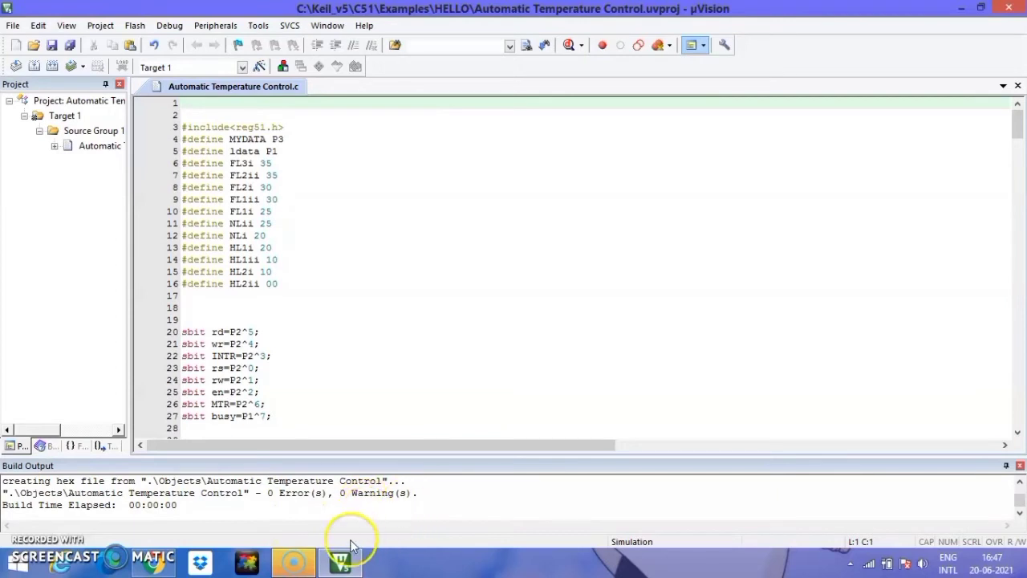
# Minimize the Keil window and launch Proteus 8 Professional from the desktop.
pyautogui.moveTo(350, 568)
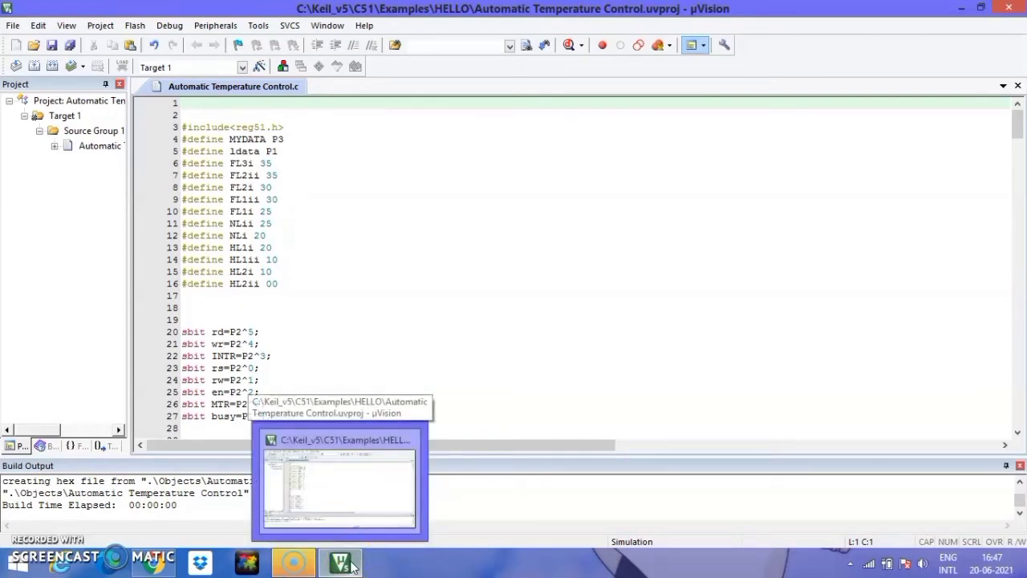
pyautogui.click(350, 568)
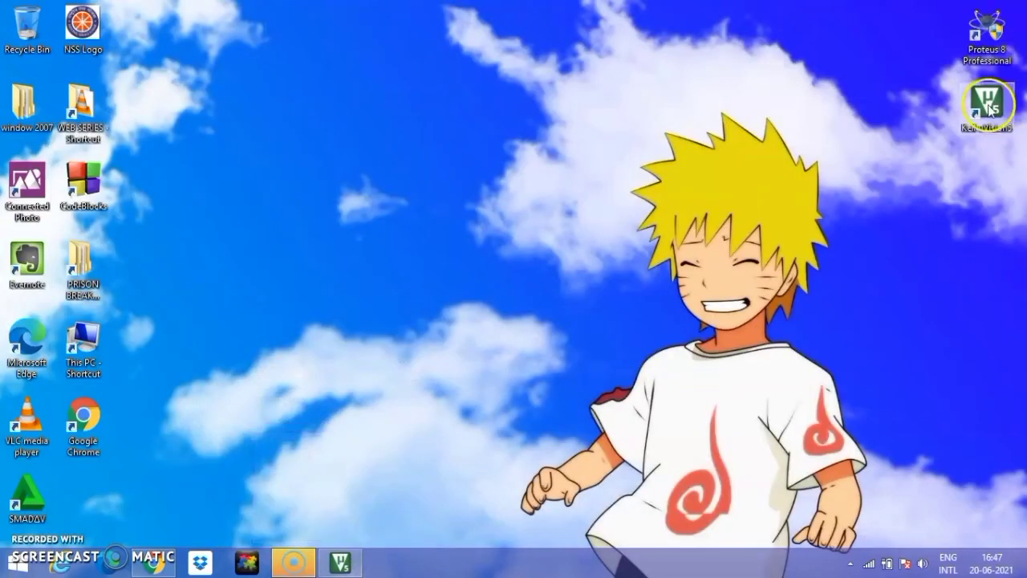
pyautogui.moveTo(1026, 2)
pyautogui.click(994, 129)
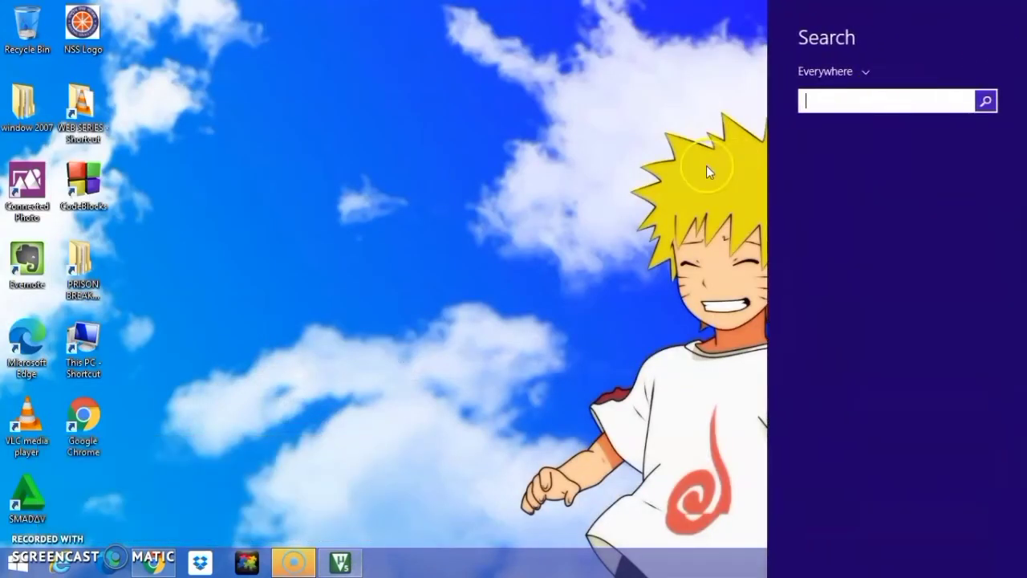
pyautogui.click(708, 171)
pyautogui.doubleClick(989, 32)
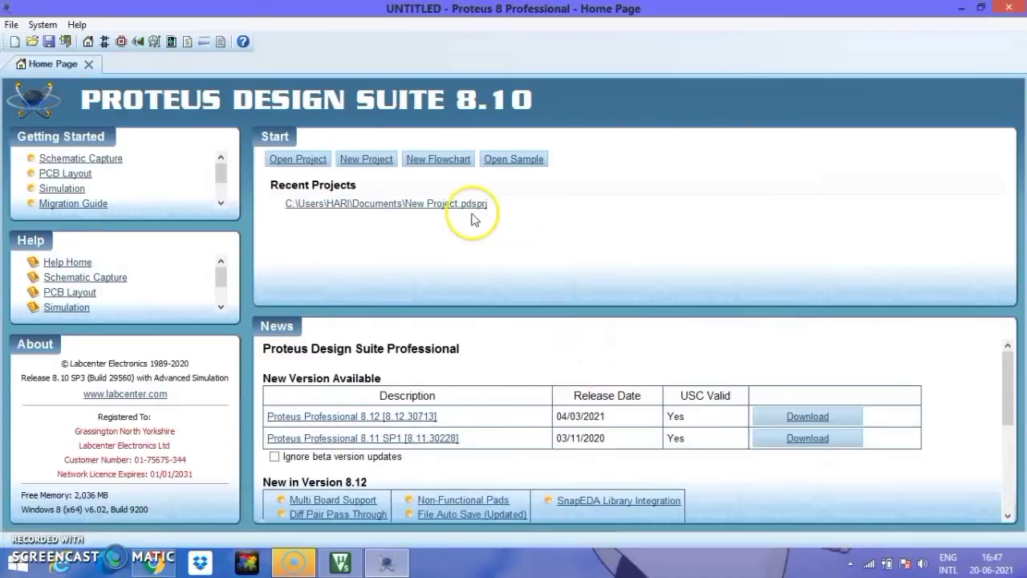
# Start a schematic sheet and add the ADC0804 converter from the parts library to the device list.
pyautogui.click(104, 44)
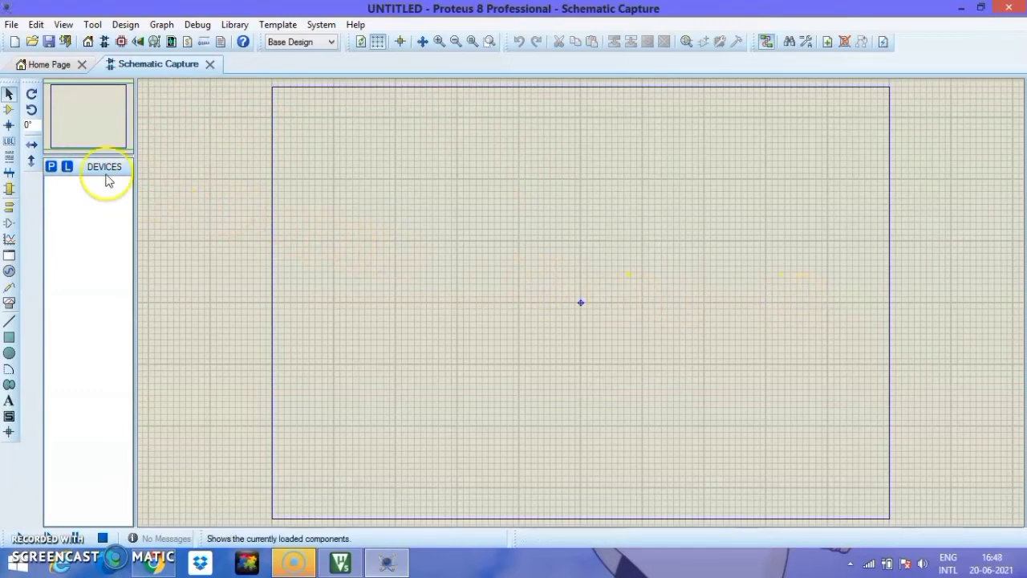
pyautogui.click(53, 167)
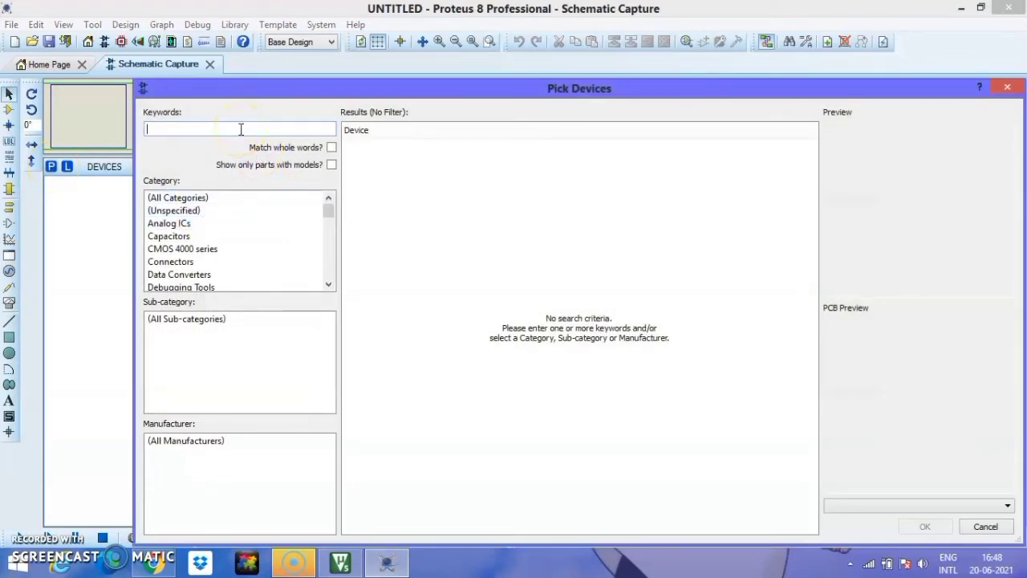
pyautogui.write('AT')
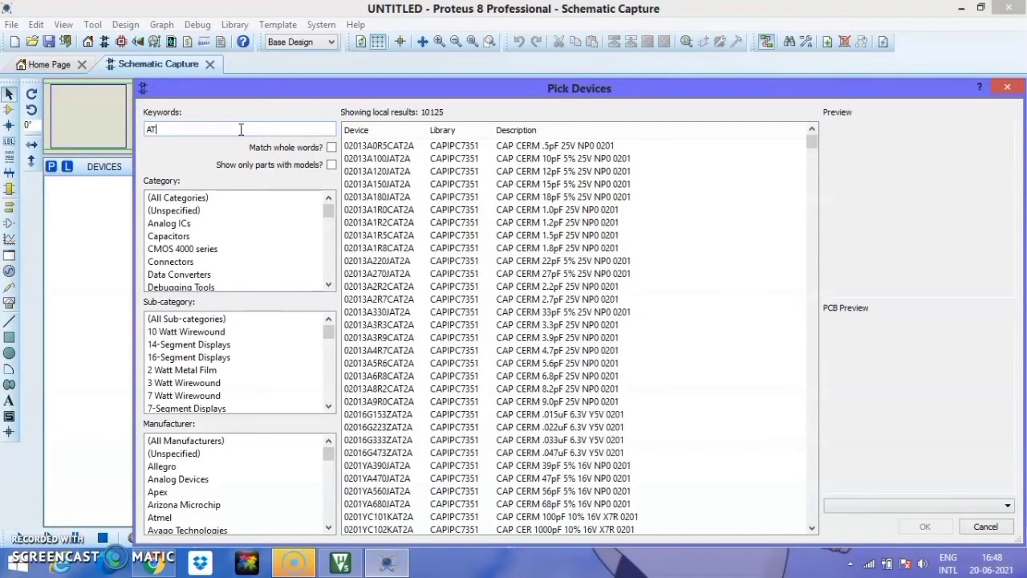
pyautogui.press('BackSpace')
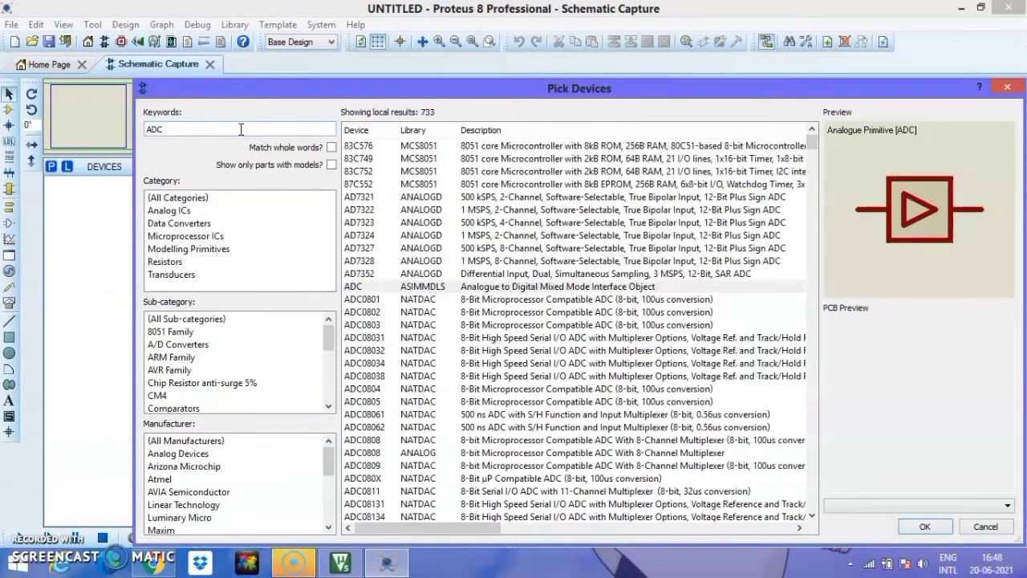
pyautogui.write('0804')
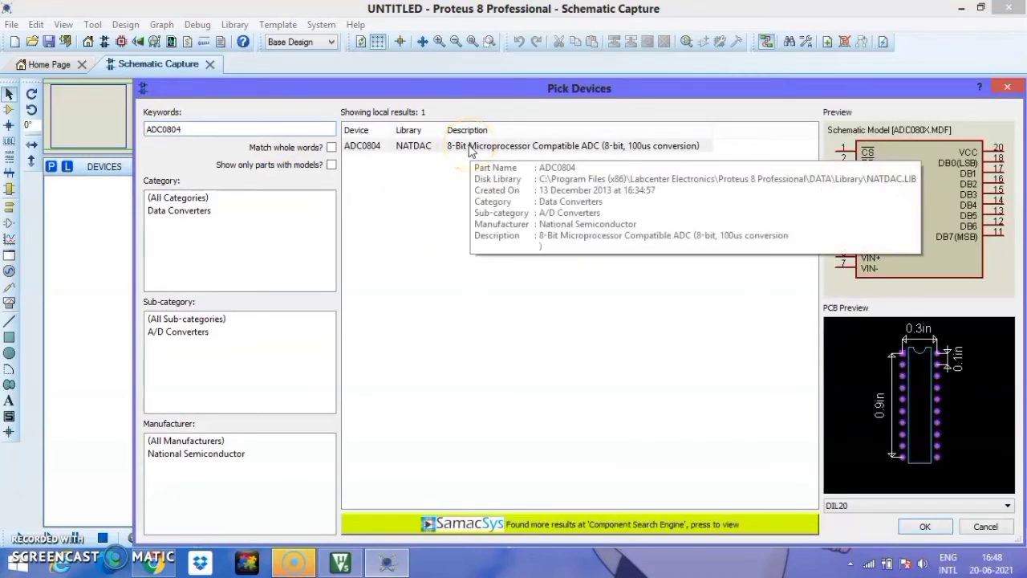
pyautogui.click(472, 149)
pyautogui.doubleClick(414, 149)
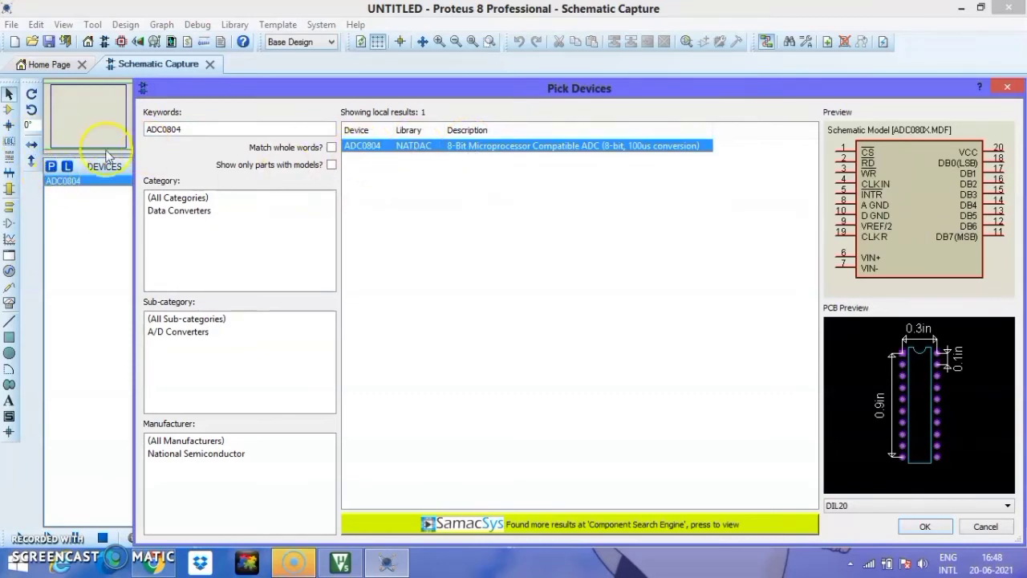
# Add the 1N4004 silicon rectifier from the DIODE library to the device list.
pyautogui.click(214, 130)
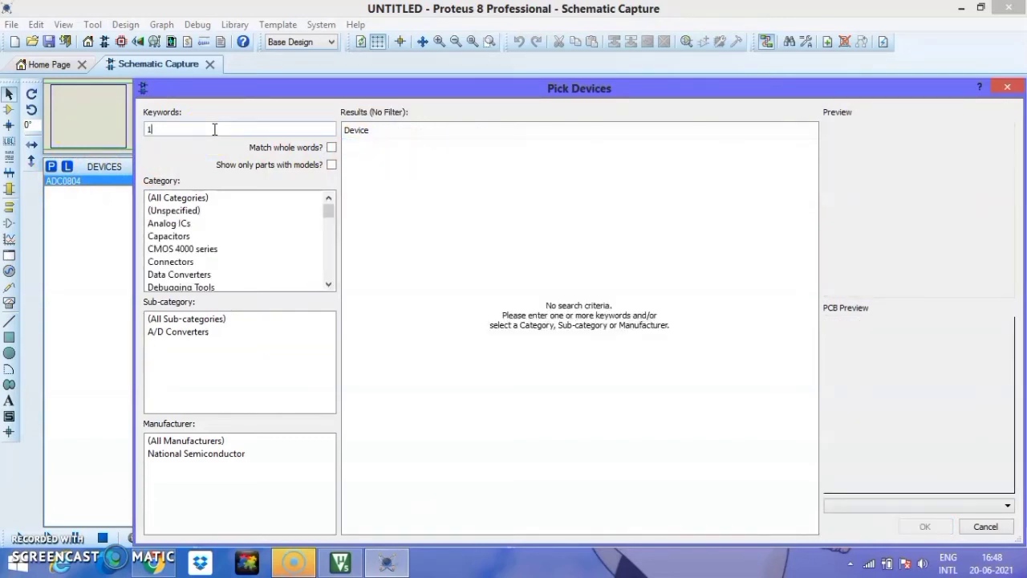
pyautogui.write('1N4')
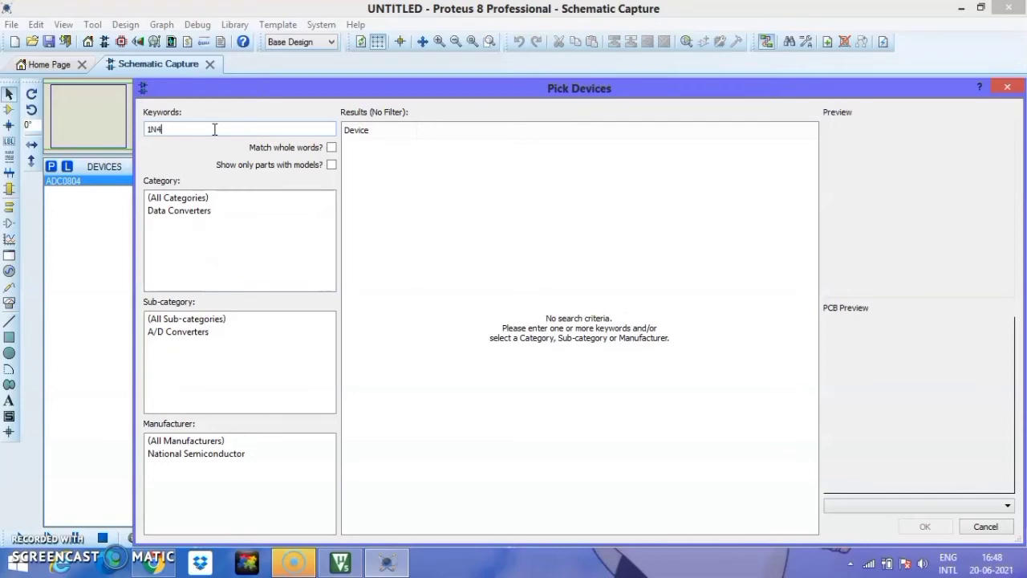
pyautogui.write('00')
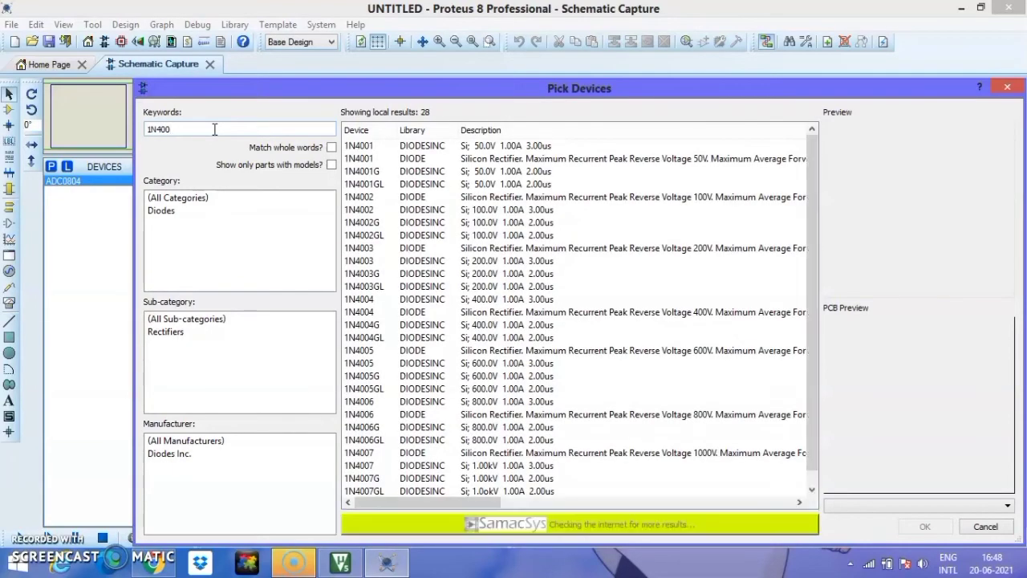
pyautogui.write('4')
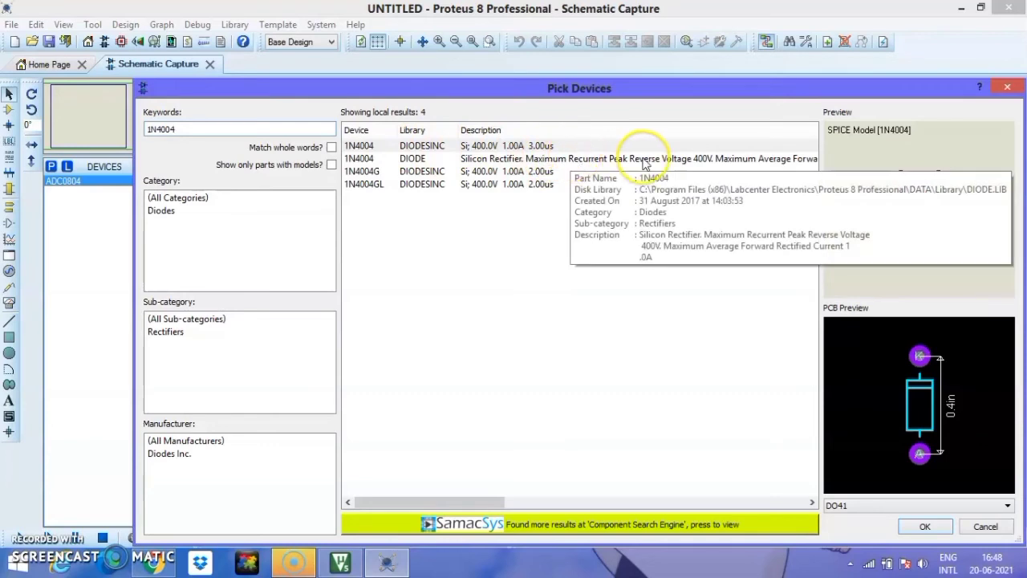
pyautogui.click(643, 161)
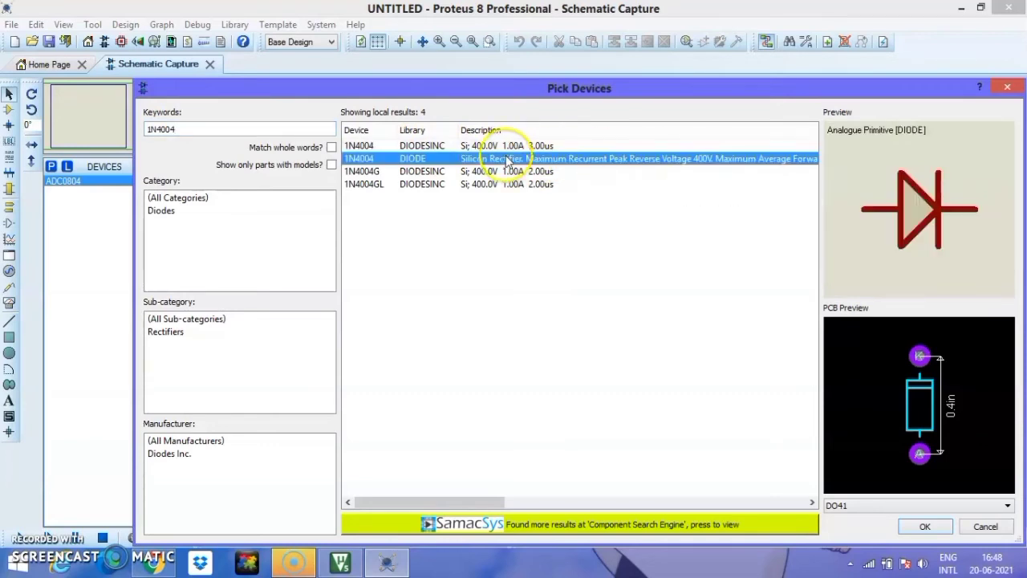
# Find the AT89C5 microcontrollers in the parts library and add the AT89C52 to the device list.
pyautogui.click(208, 131)
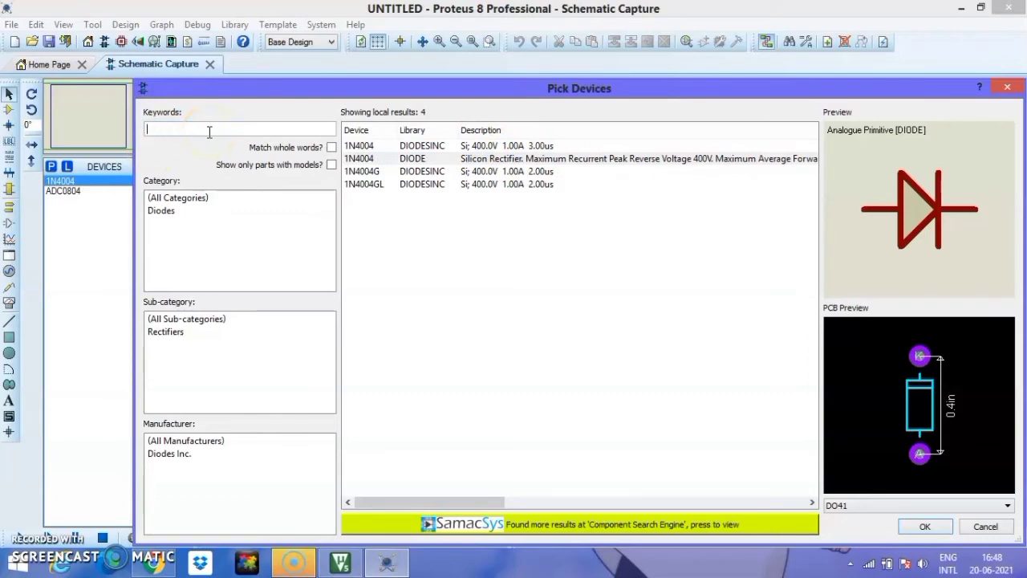
pyautogui.write('A')
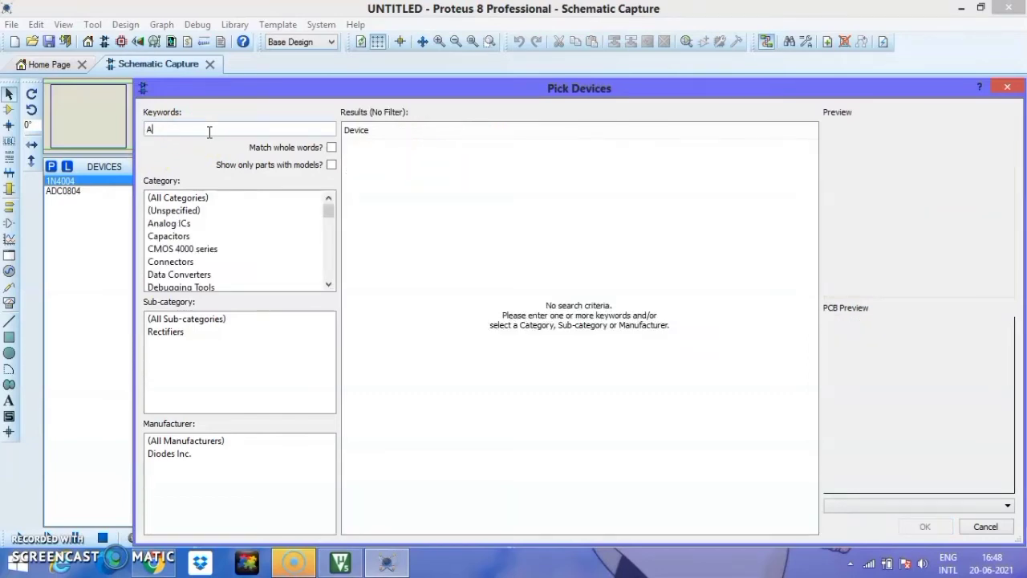
pyautogui.write('T89C')
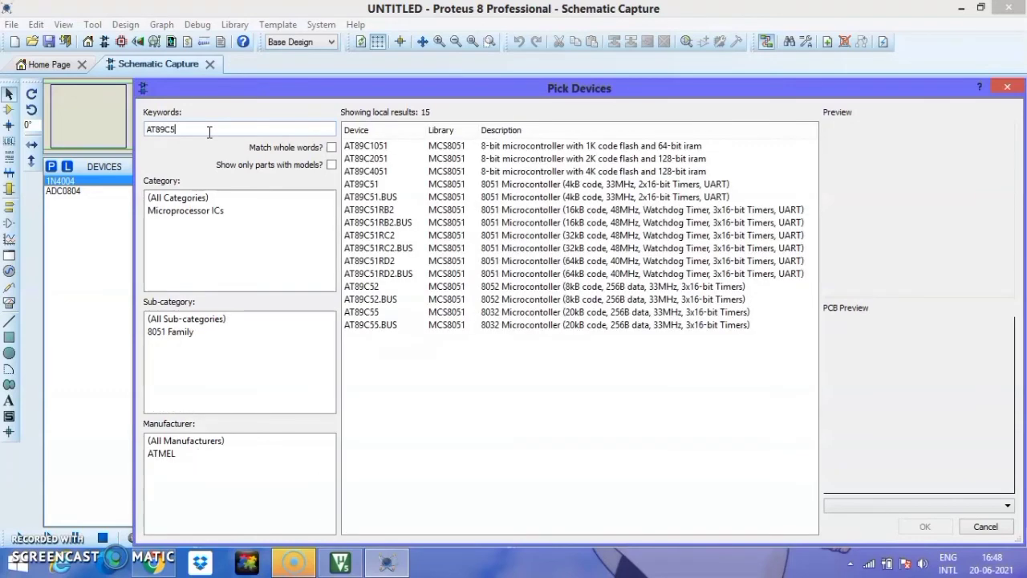
pyautogui.write('5')
pyautogui.click(400, 252)
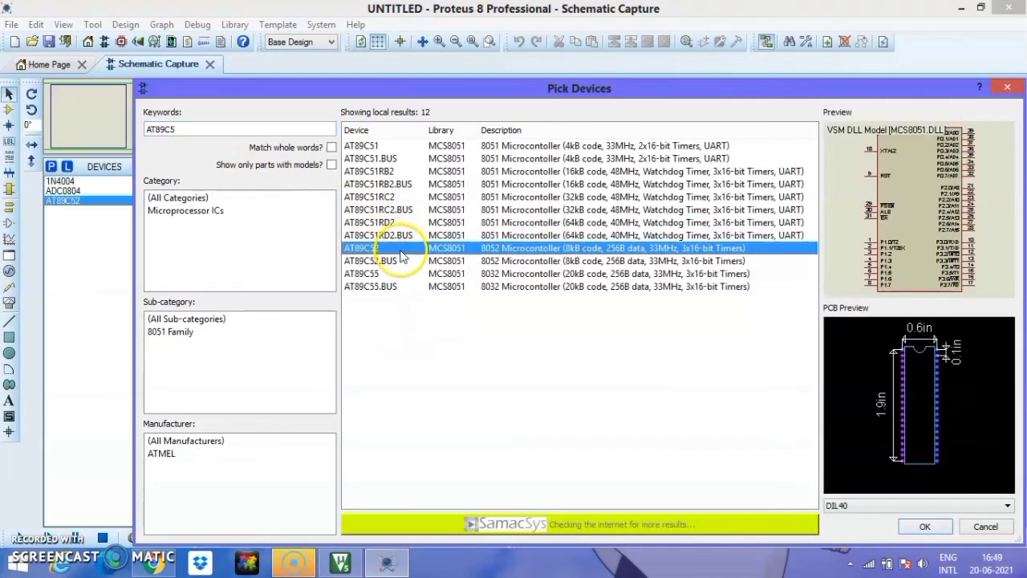
# Add the SPST push button BUTTON and the quartz CRYSTAL from the DEVICE library to the device list.
pyautogui.click(198, 125)
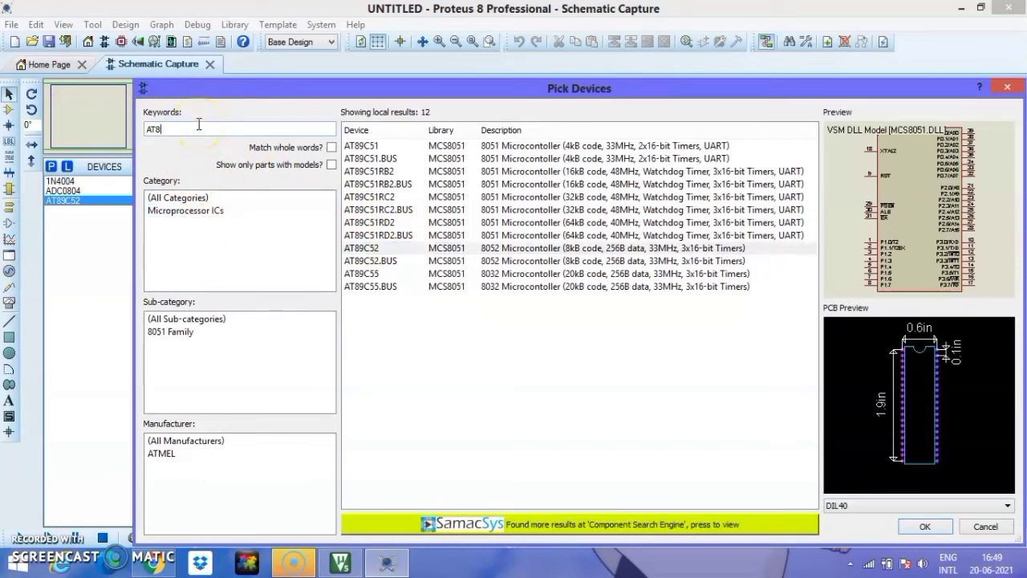
pyautogui.write('BUTTON')
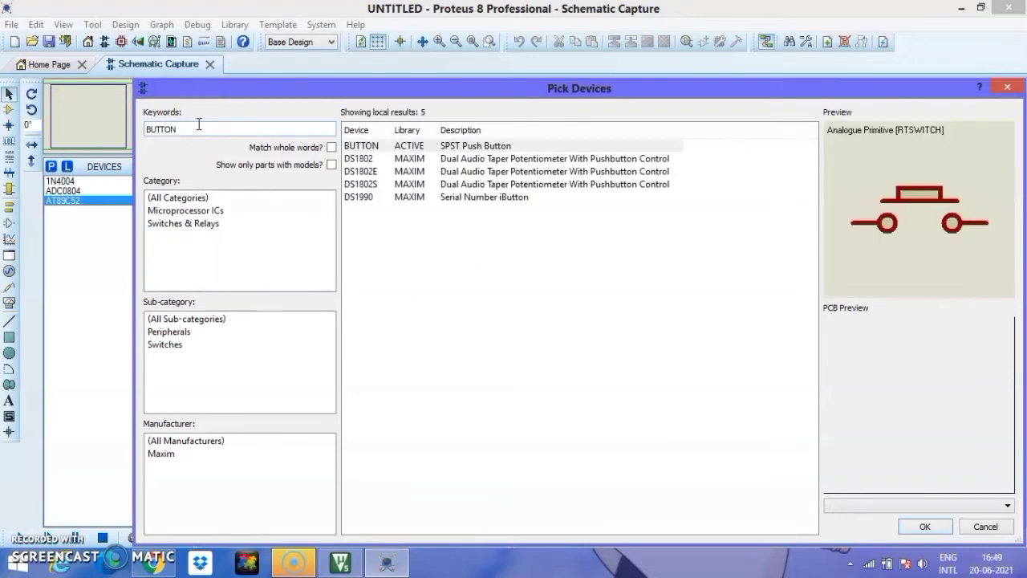
pyautogui.click(433, 149)
pyautogui.doubleClick(433, 149)
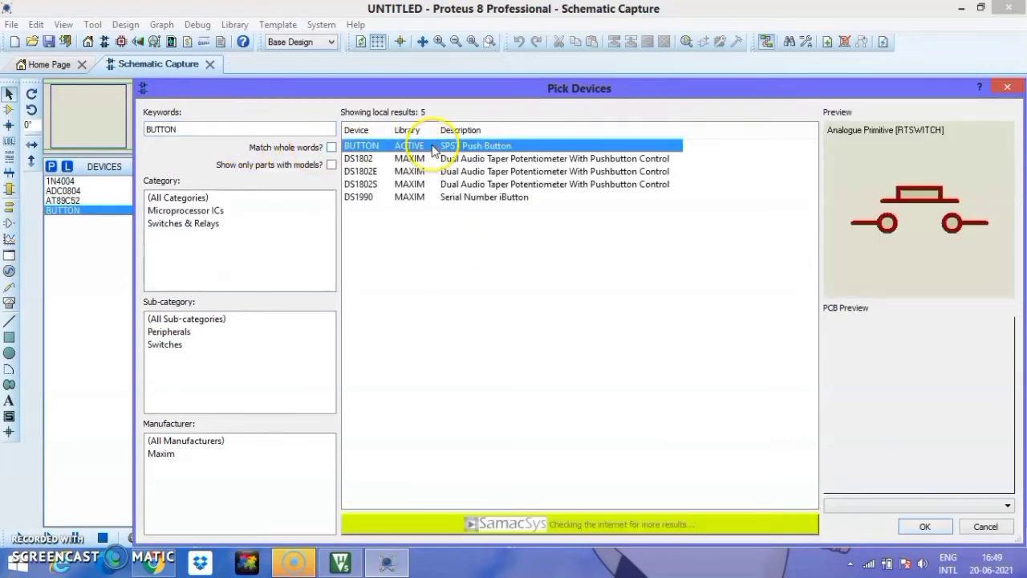
pyautogui.click(252, 126)
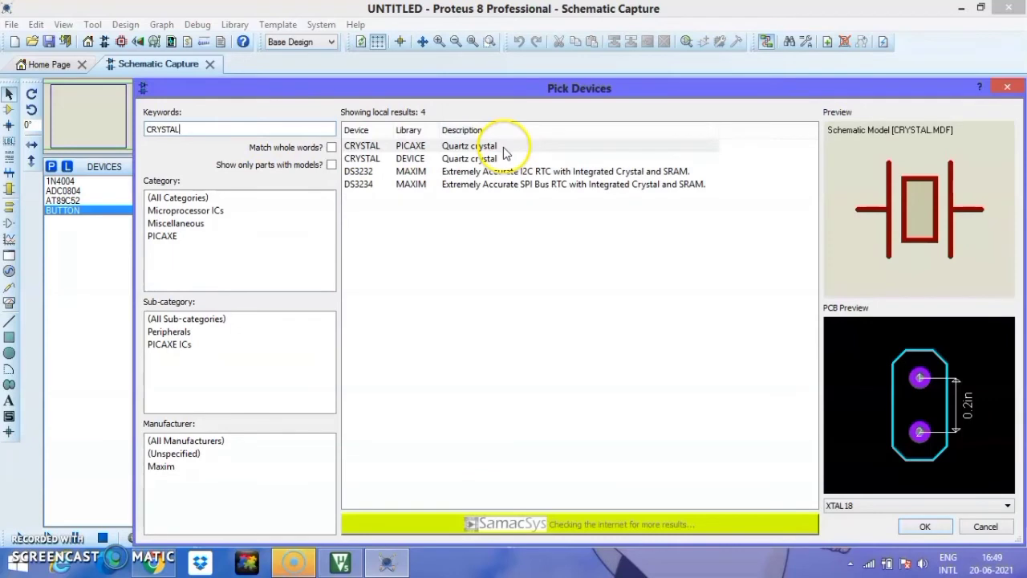
pyautogui.doubleClick(504, 162)
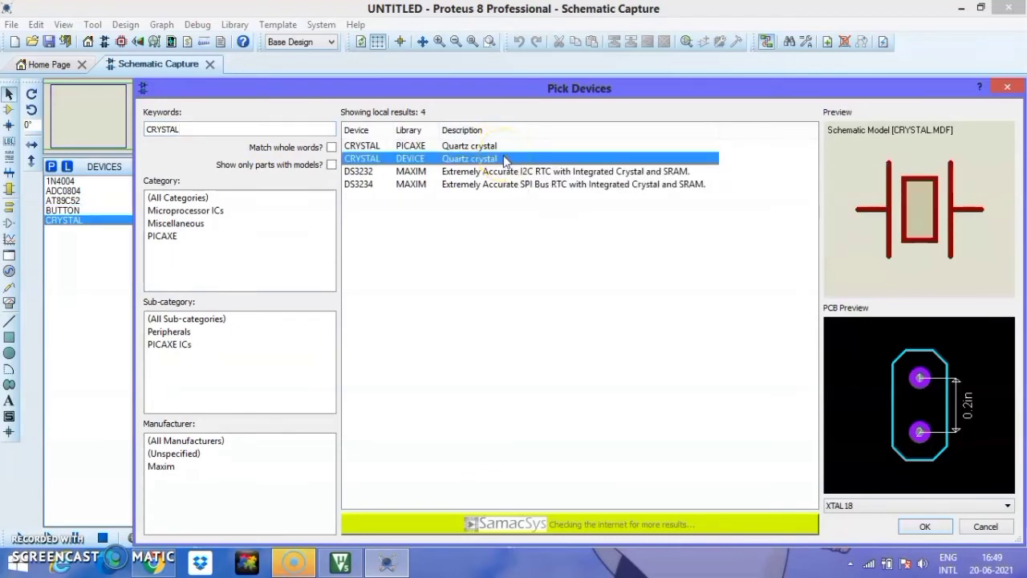
# Search the parts library for CELL and add the single-cell battery CELL to the device list.
pyautogui.click(214, 126)
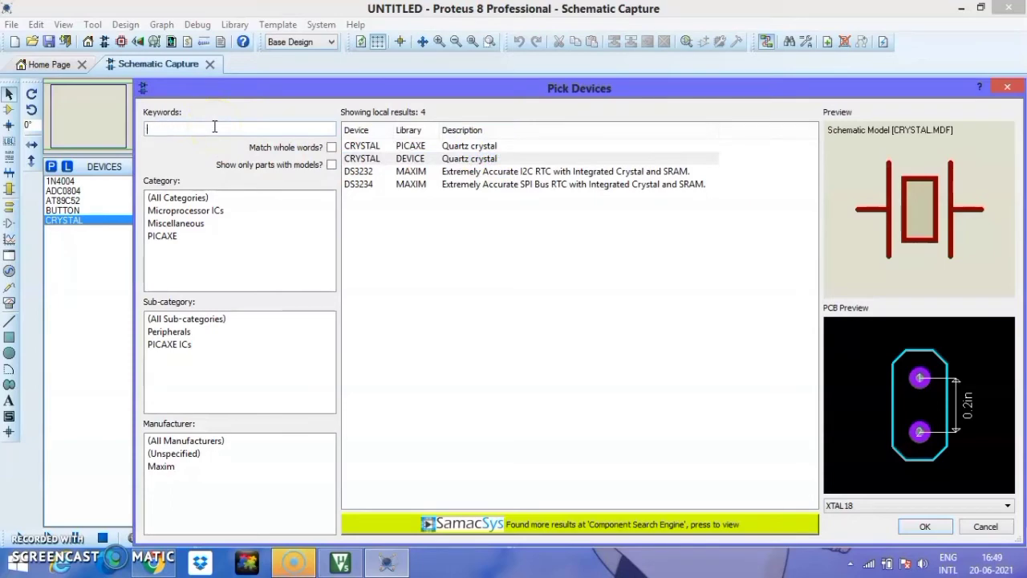
pyautogui.write('CE')
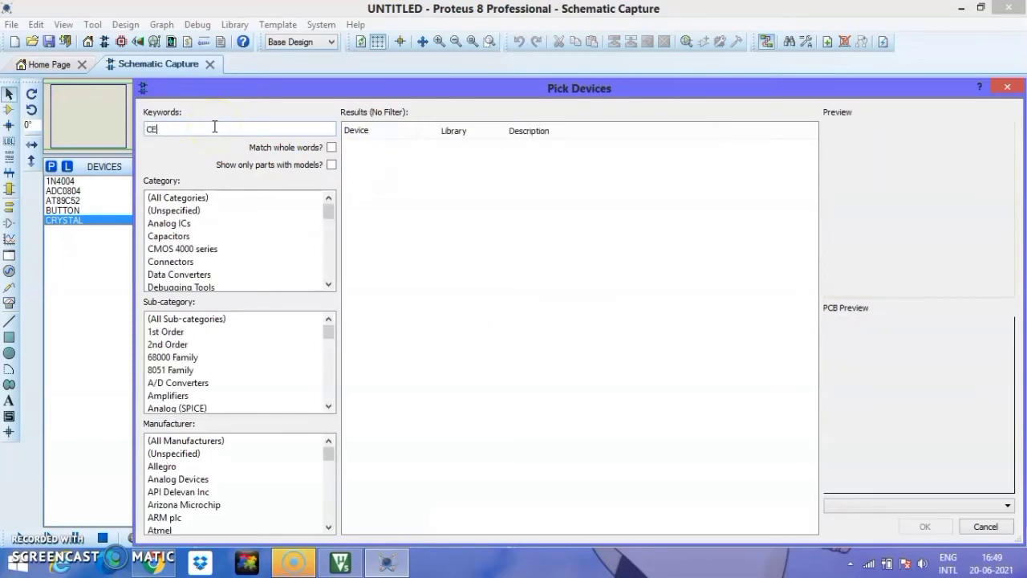
pyautogui.write('LL')
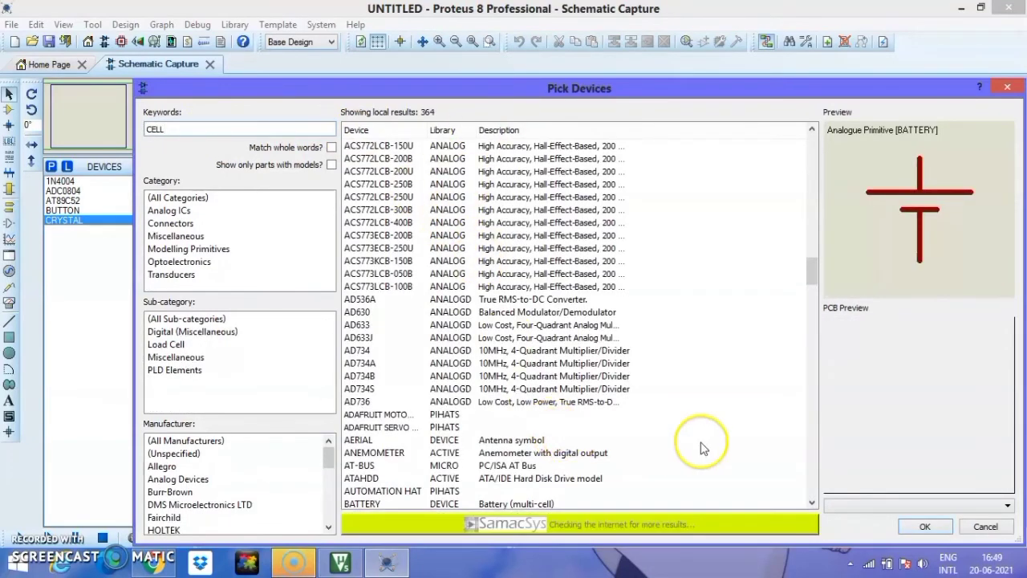
pyautogui.click(811, 502)
pyautogui.click(811, 502)
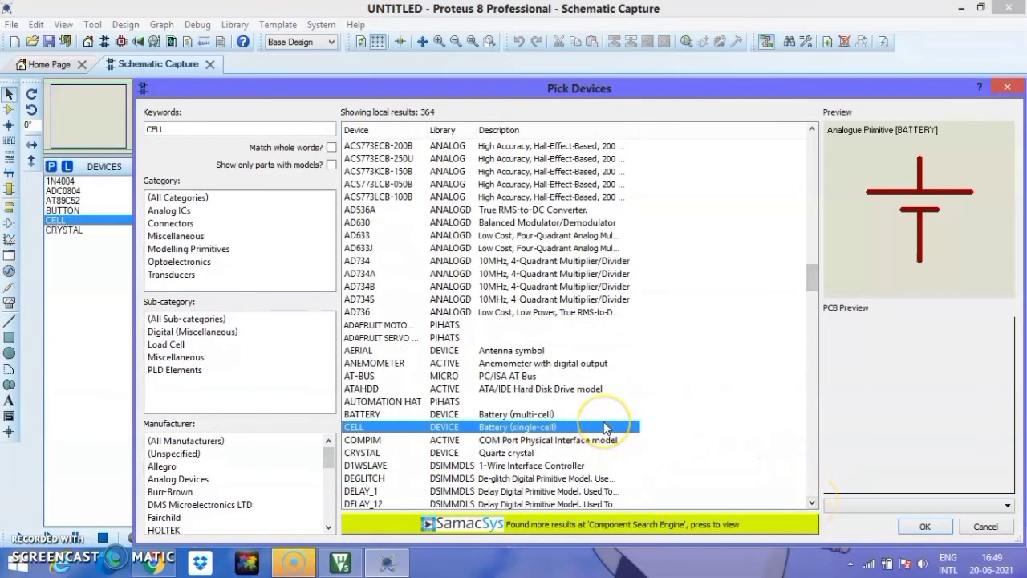
# Search the parts library for CAP and add the generic non-electrolytic capacitor CAP to the device list.
pyautogui.click(214, 129)
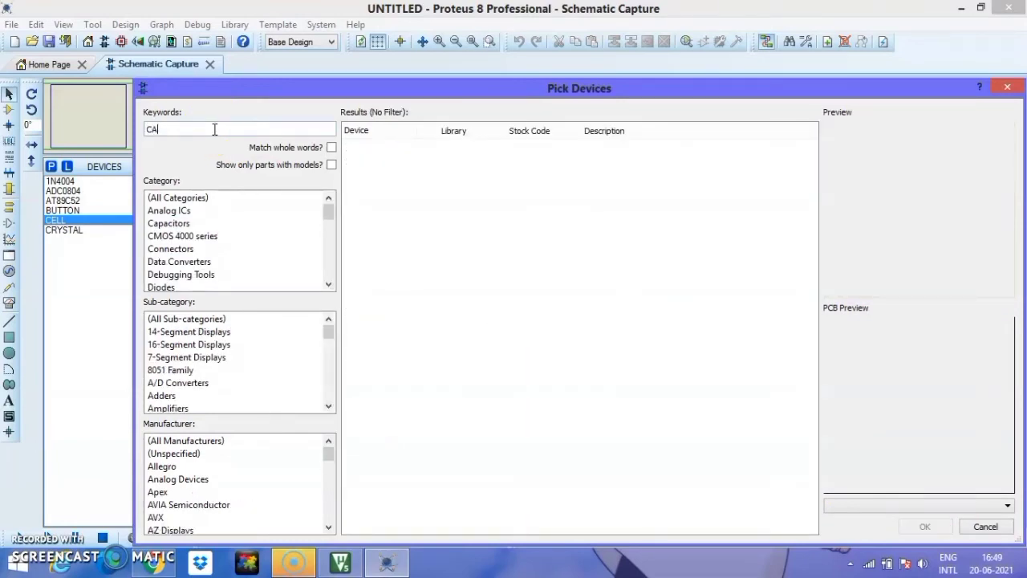
pyautogui.write('P')
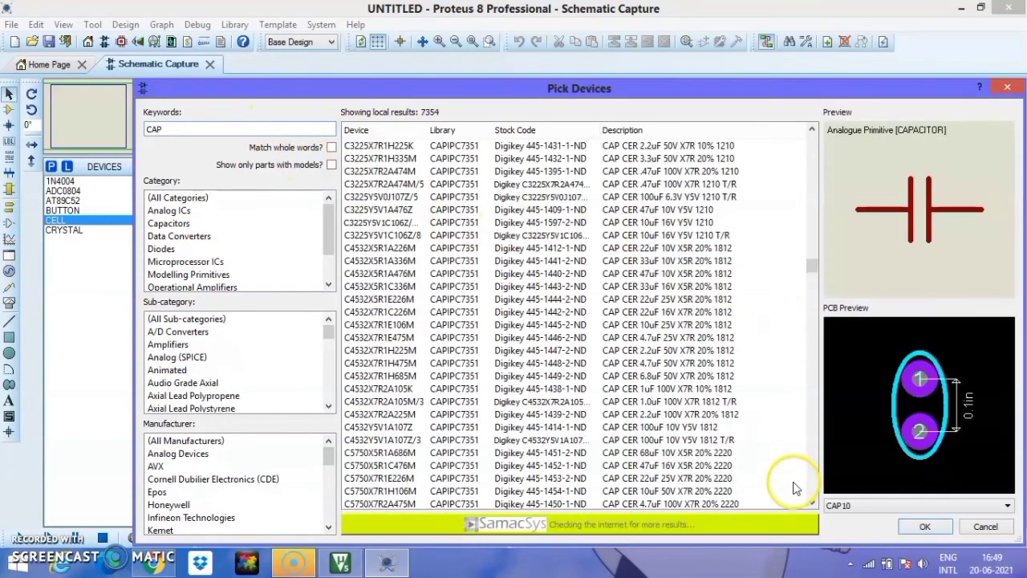
pyautogui.click(812, 504)
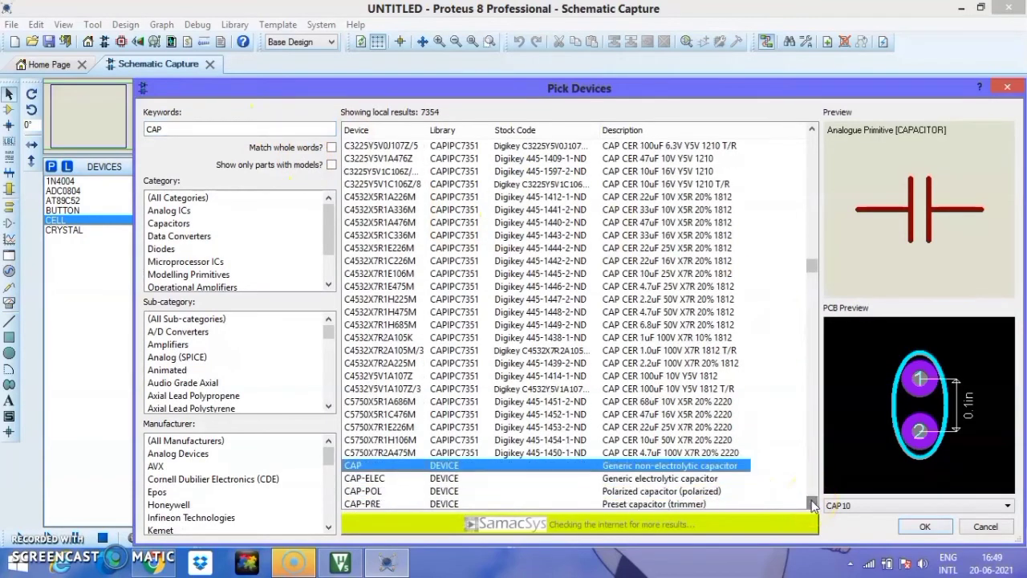
pyautogui.doubleClick(731, 454)
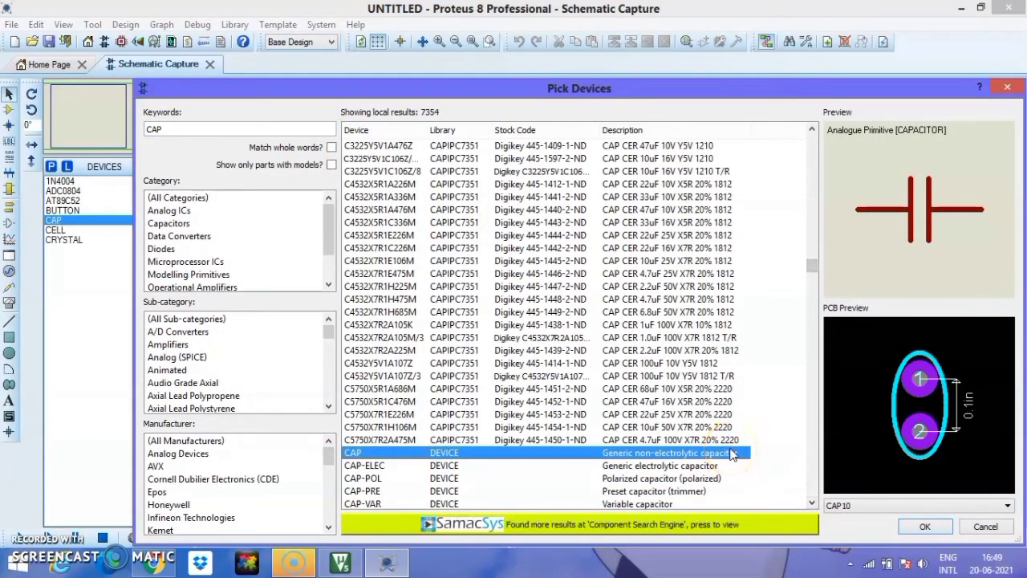
# Find the 16x2 alphanumeric LCD LM016L in the parts library and add it to the device list.
pyautogui.click(219, 135)
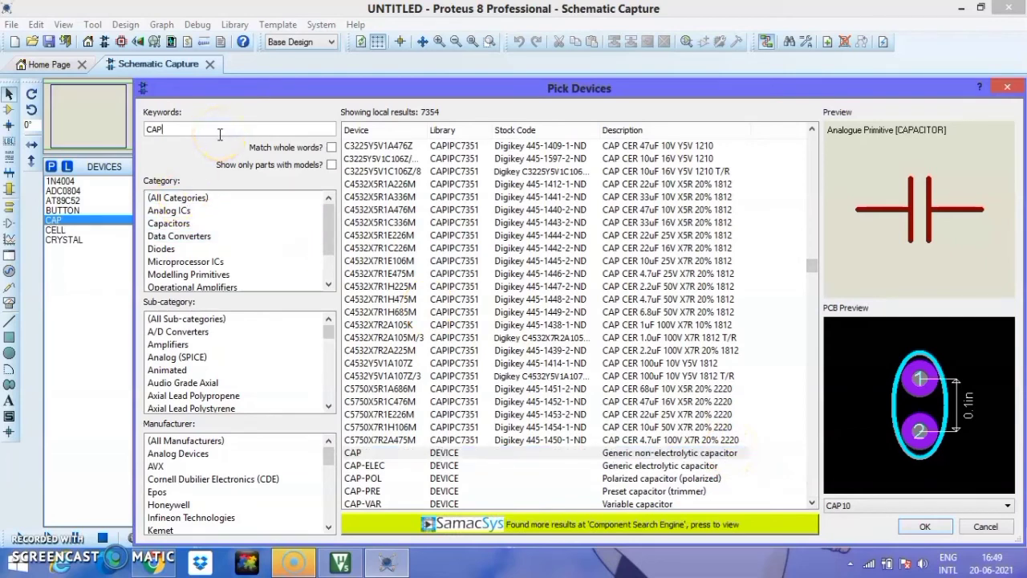
pyautogui.press('BackSpace')
pyautogui.press('BackSpace')
pyautogui.press('BackSpace')
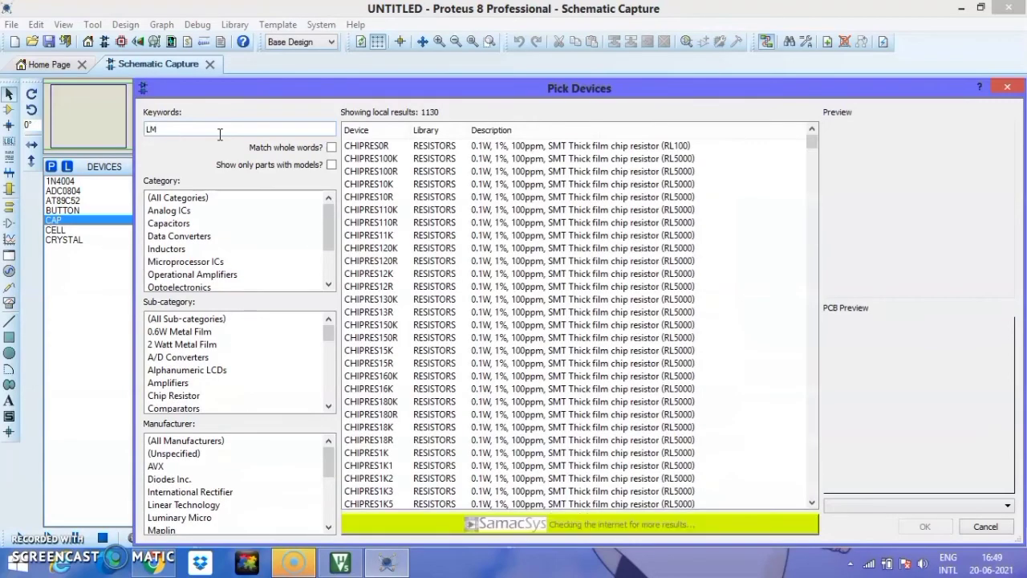
pyautogui.write('LM0167')
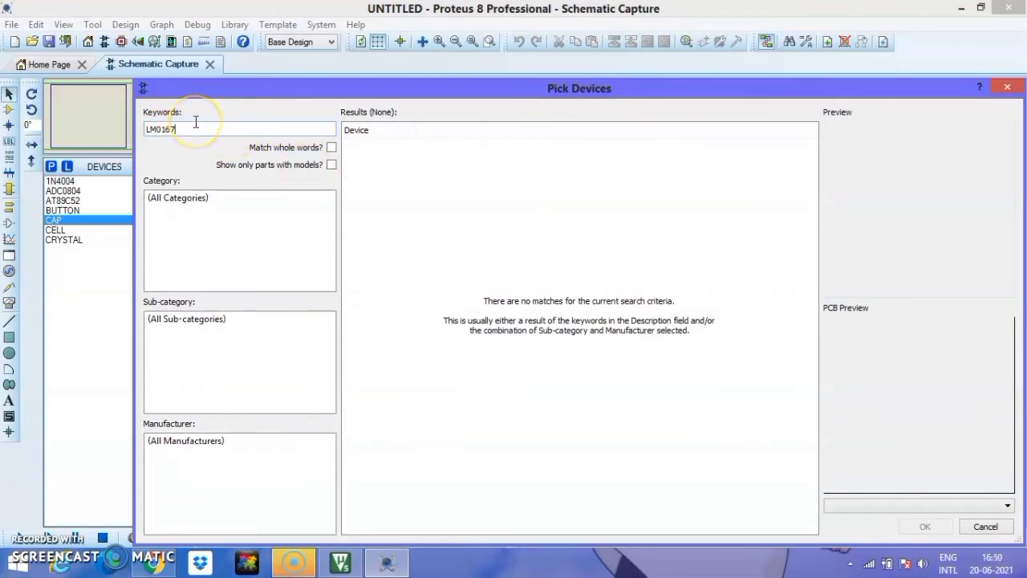
pyautogui.press('BackSpace')
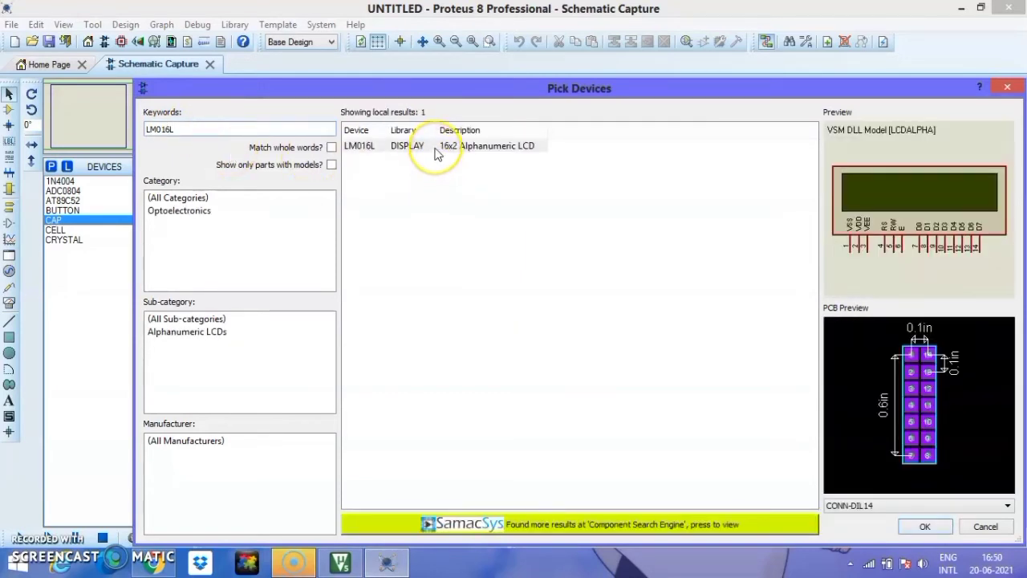
pyautogui.moveTo(437, 154)
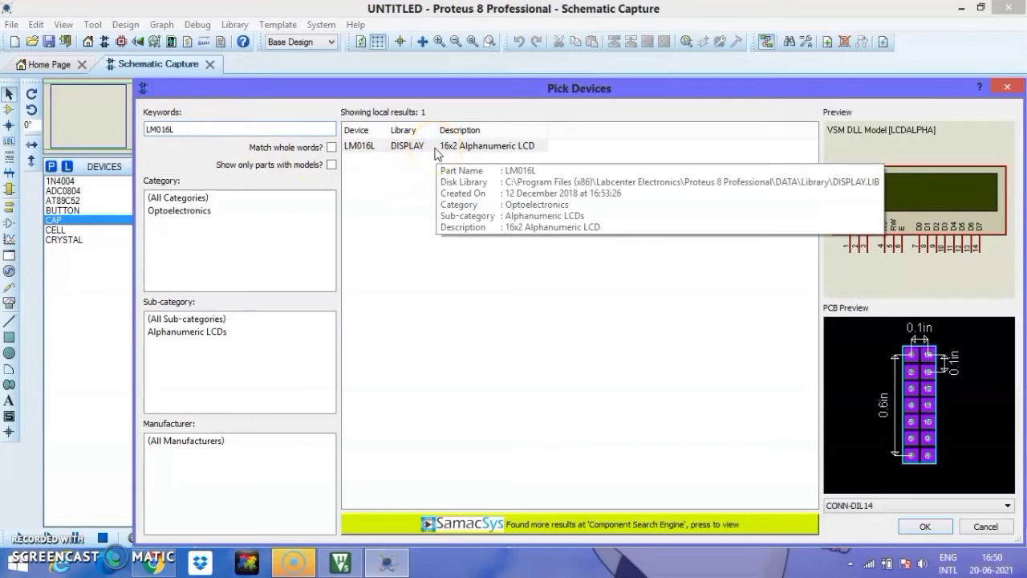
pyautogui.doubleClick(436, 149)
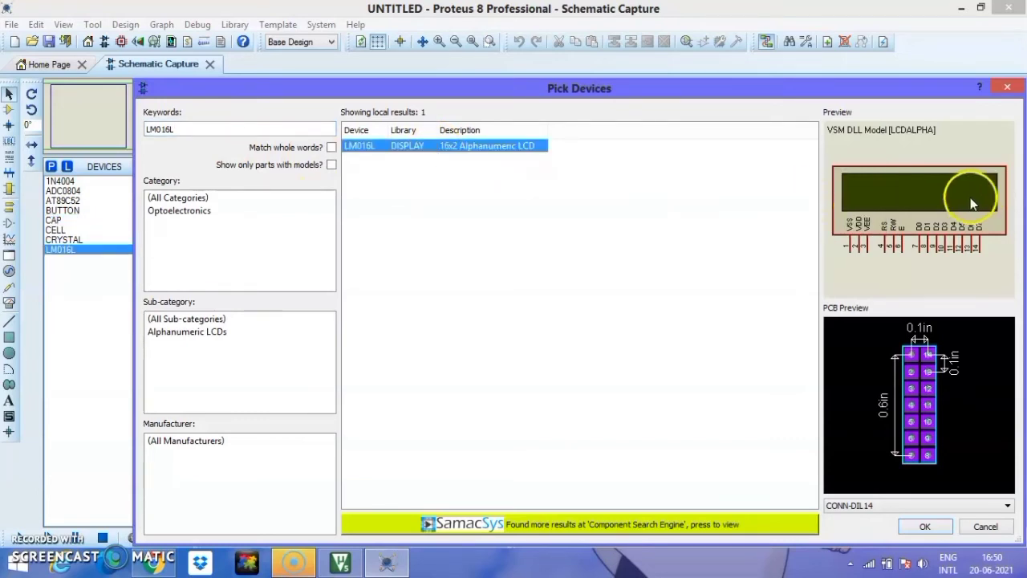
# Find the LM35 temperature sensor and the MOC30XX zero-cross TRIAC optoisolator in the parts library and add both to the device list.
pyautogui.click(213, 130)
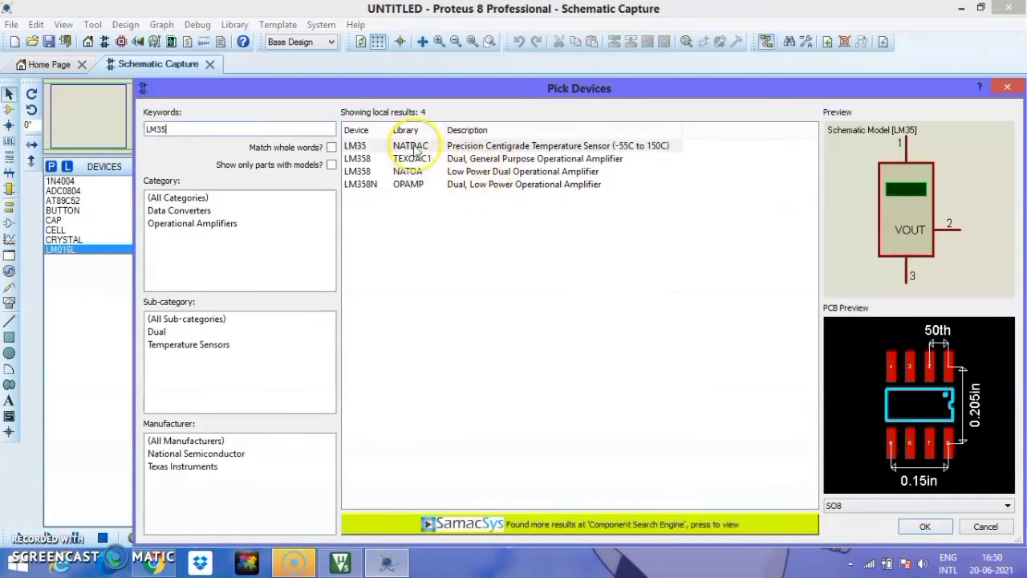
pyautogui.doubleClick(495, 147)
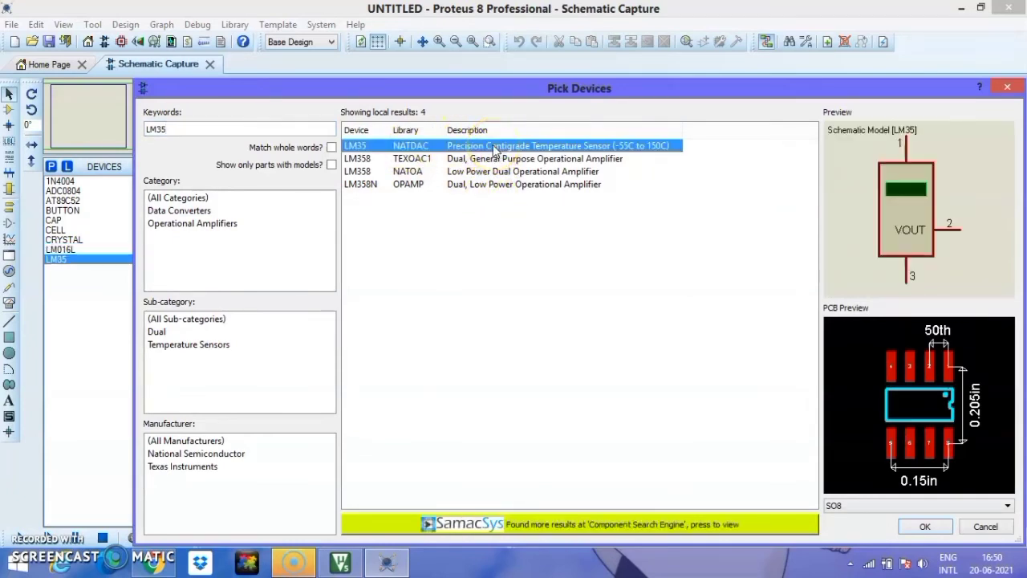
pyautogui.click(172, 129)
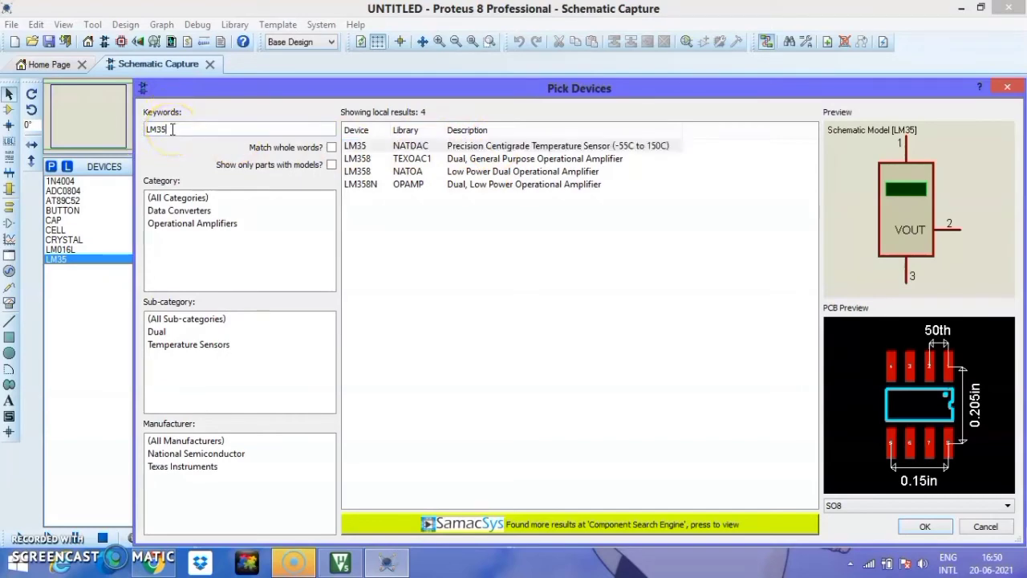
pyautogui.write('MO')
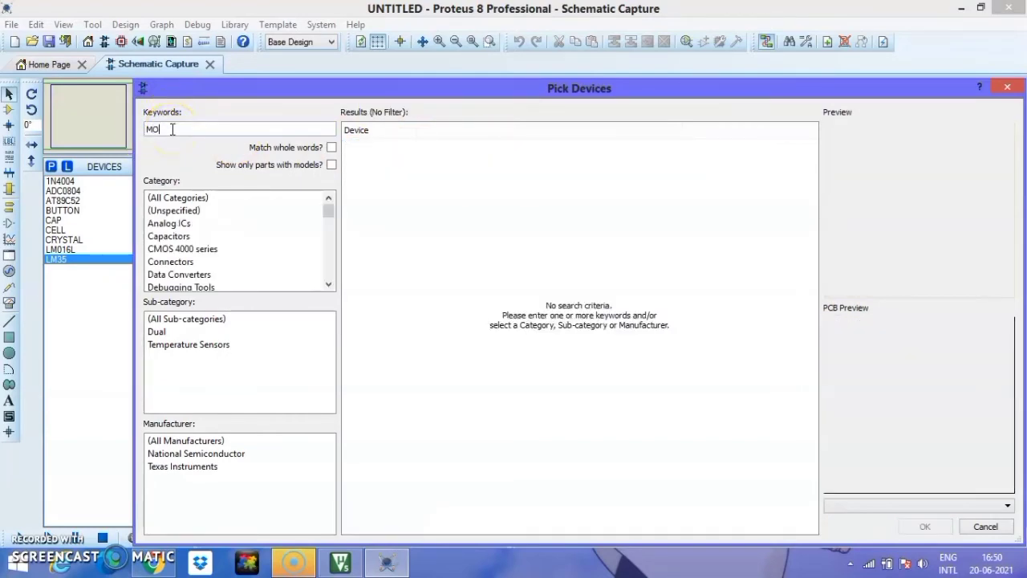
pyautogui.write('C30')
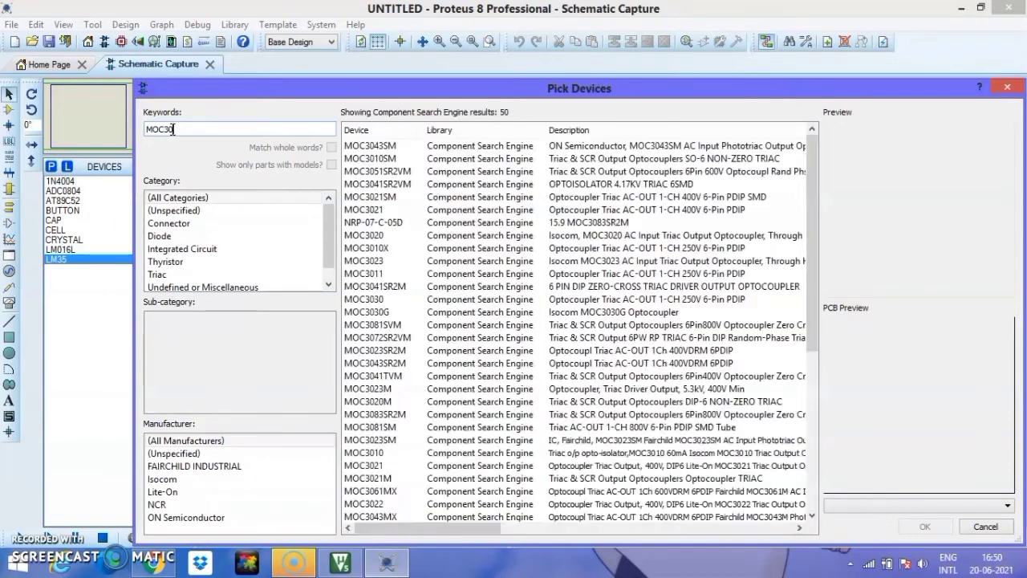
pyautogui.write('XX')
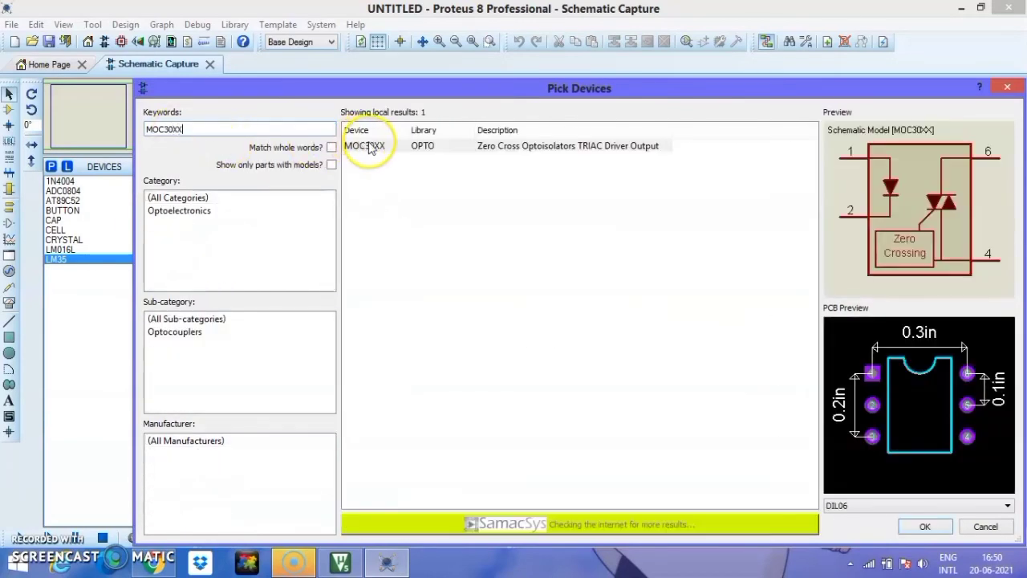
pyautogui.doubleClick(367, 145)
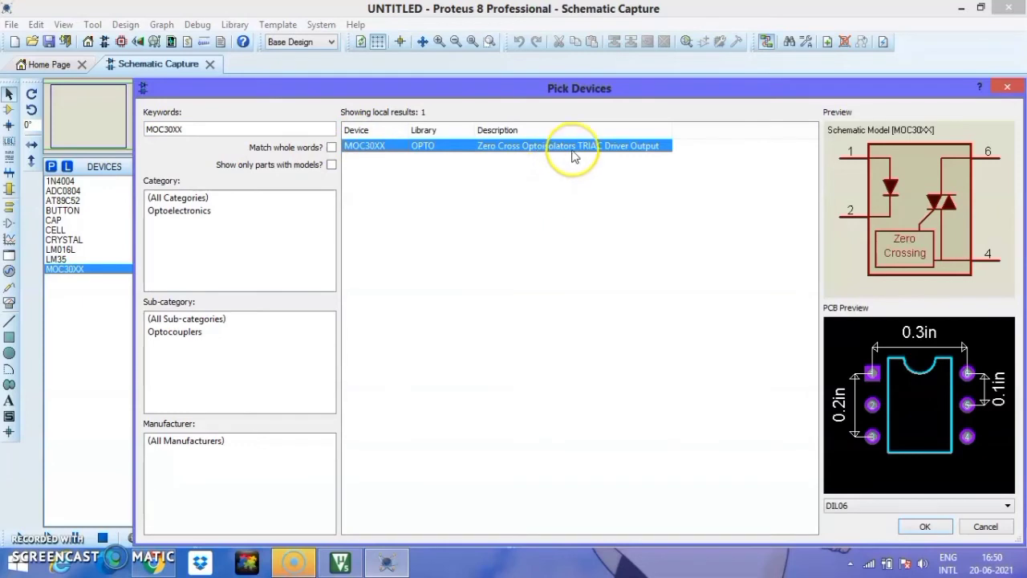
# Add the simple DC MOTOR from the MOTORS library and the generic OPTOCOUPLER-NPN from the DEVICE library to the device list.
pyautogui.click(220, 130)
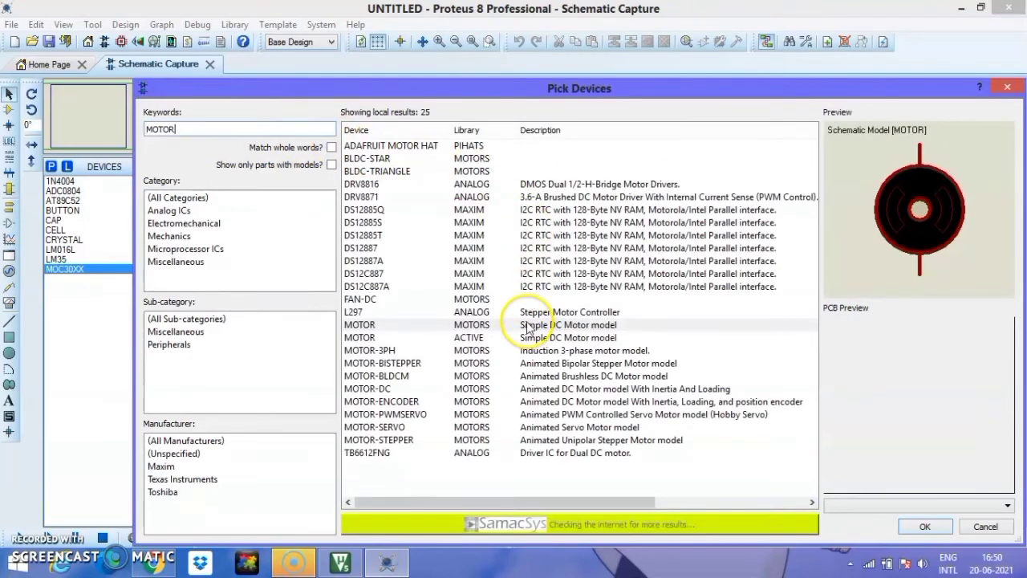
pyautogui.doubleClick(706, 325)
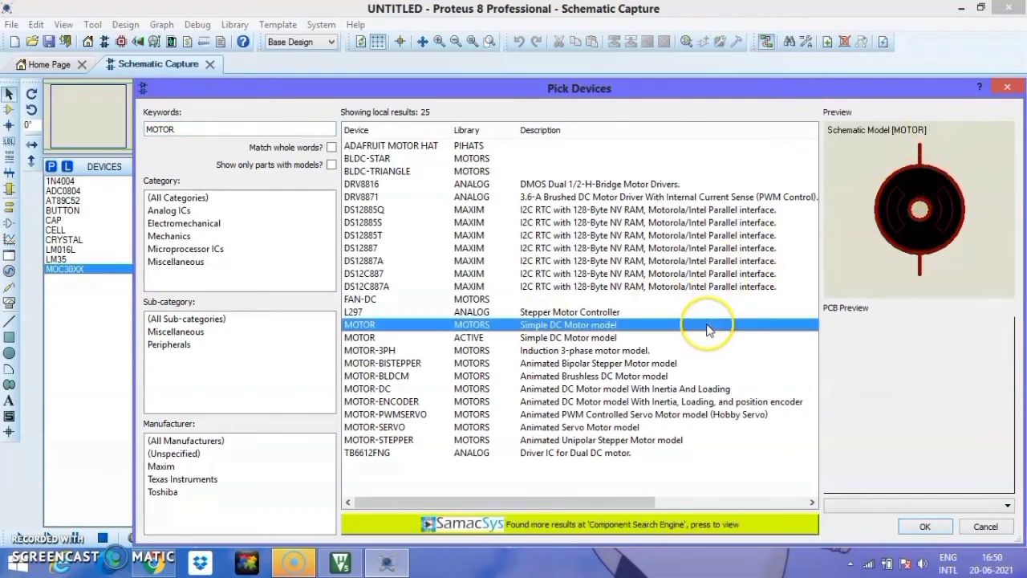
pyautogui.click(220, 127)
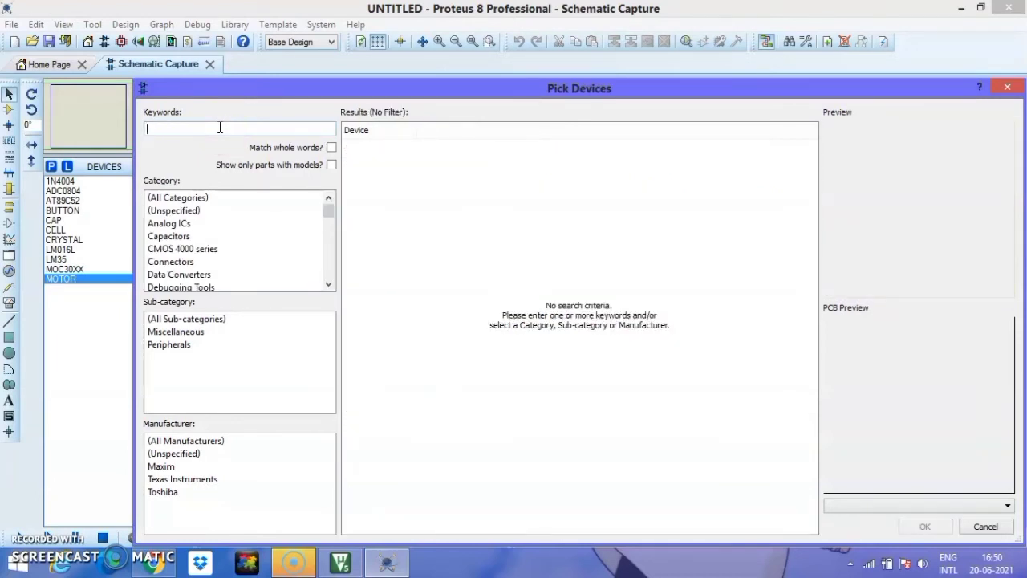
pyautogui.write('OP')
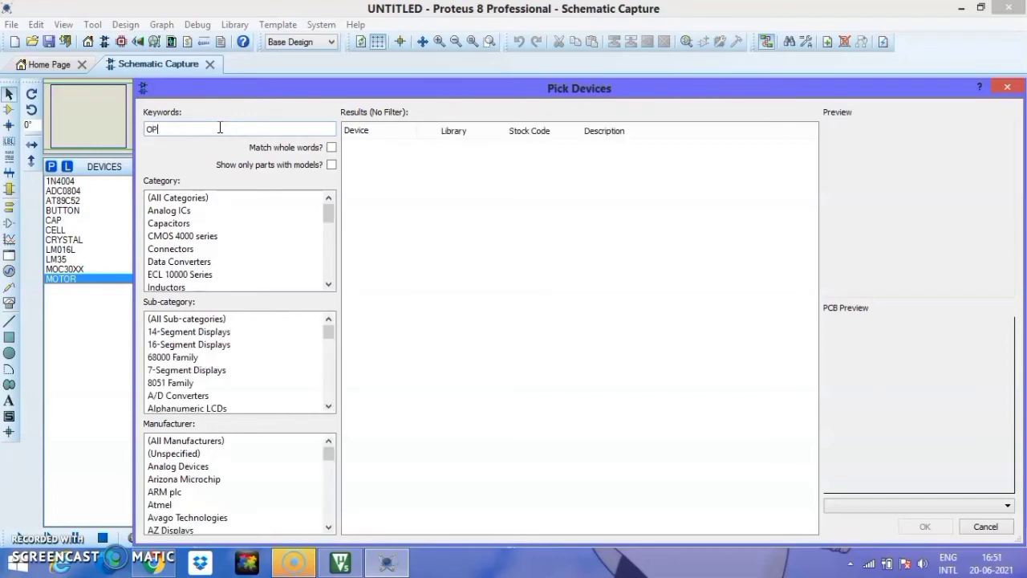
pyautogui.write('TOCU')
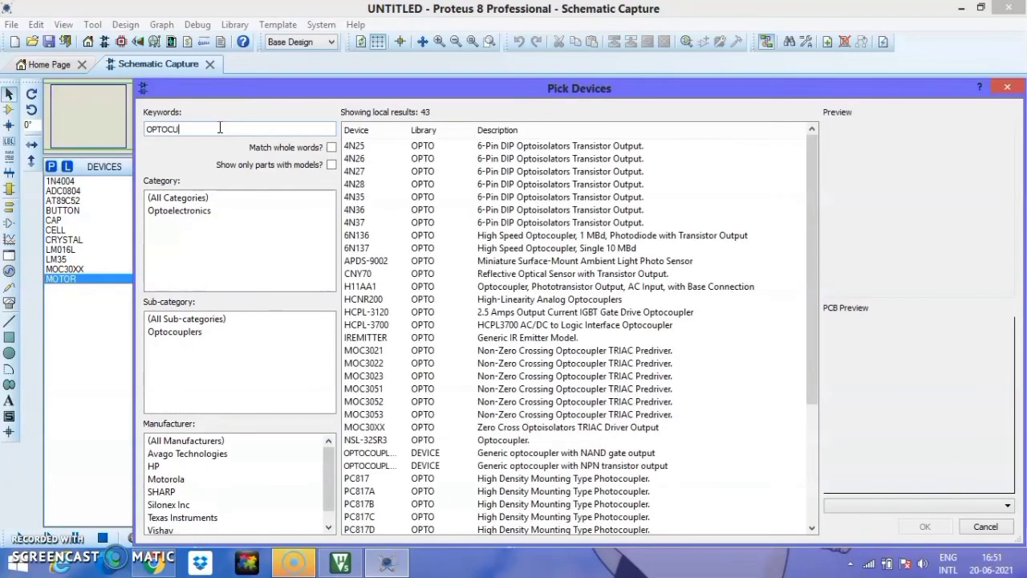
pyautogui.write('PLER')
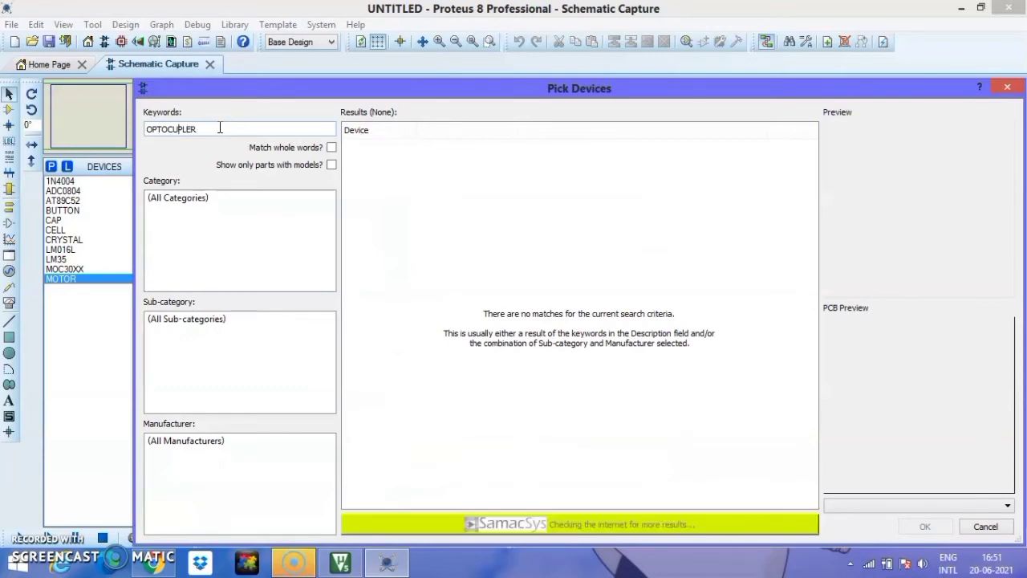
pyautogui.write('O')
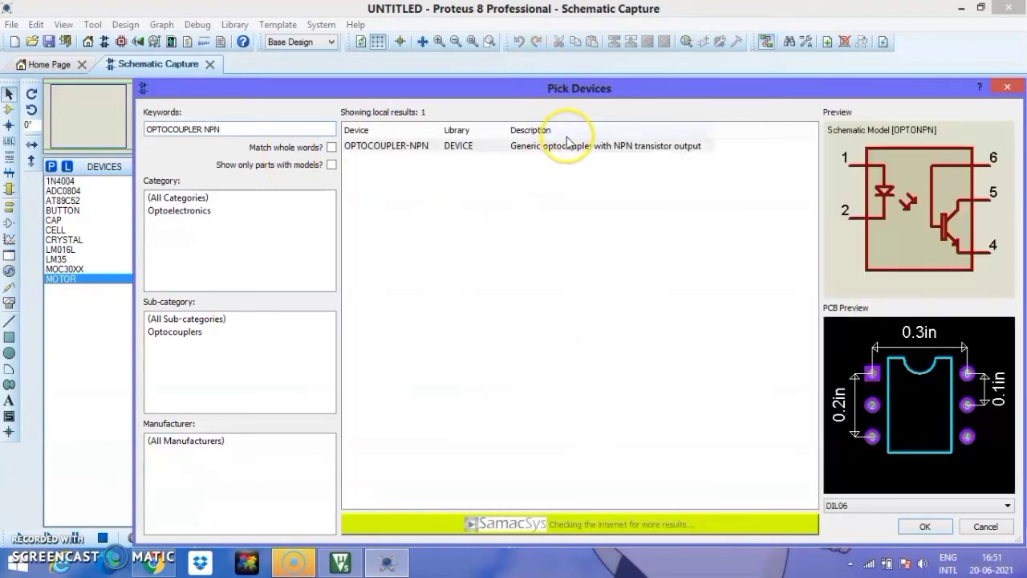
pyautogui.doubleClick(568, 145)
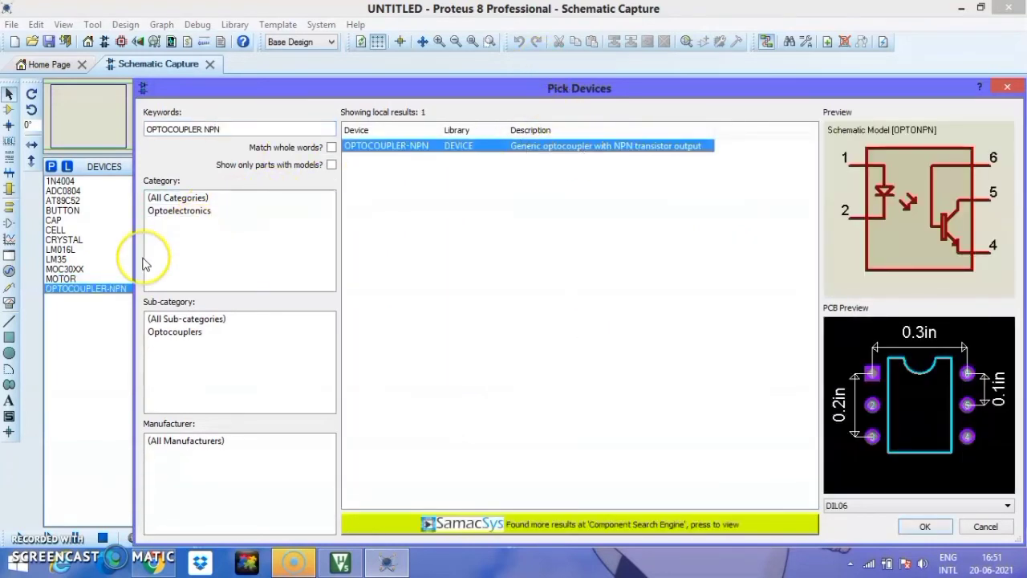
# Search the parts library for RESISTOR and add the analog resistor primitive RESISTOR from the ASIMMDLS library to the device list.
pyautogui.click(243, 130)
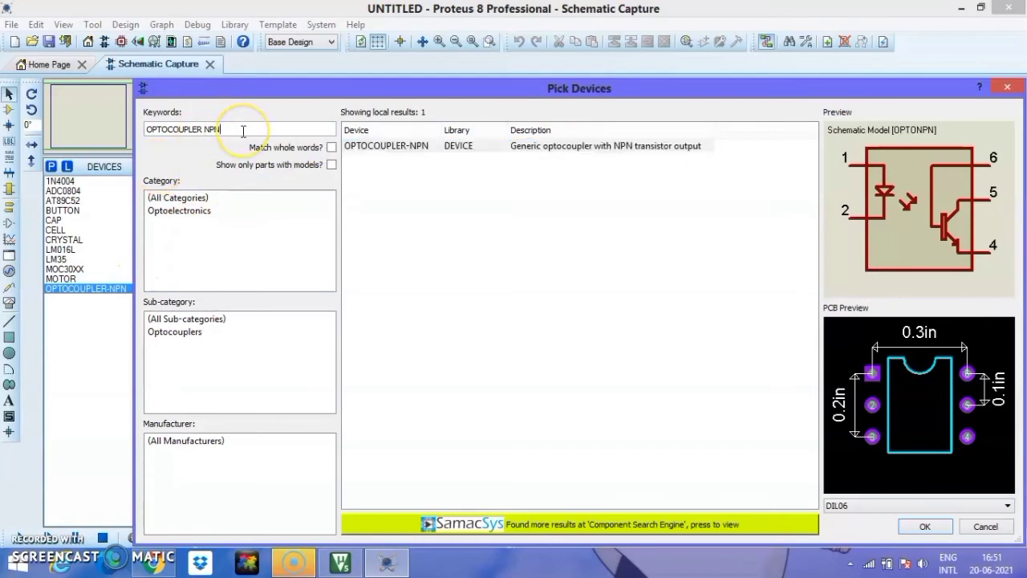
pyautogui.press('BackSpace')
pyautogui.press('BackSpace')
pyautogui.press('BackSpace')
pyautogui.press('BackSpace')
pyautogui.press('BackSpace')
pyautogui.press('BackSpace')
pyautogui.press('BackSpace')
pyautogui.press('BackSpace')
pyautogui.press('BackSpace')
pyautogui.press('BackSpace')
pyautogui.press('BackSpace')
pyautogui.press('BackSpace')
pyautogui.write('RE')
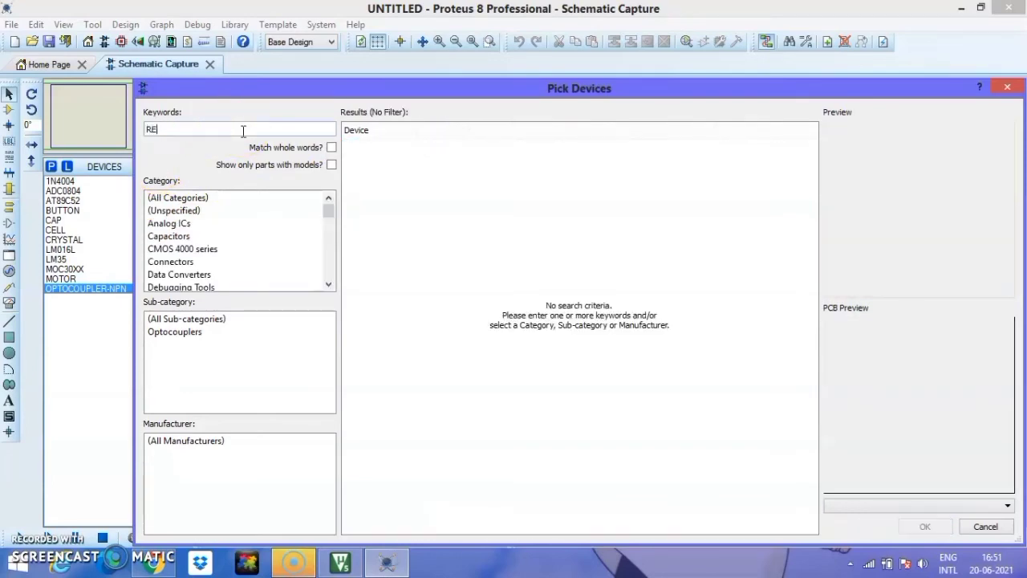
pyautogui.write('SISTOR')
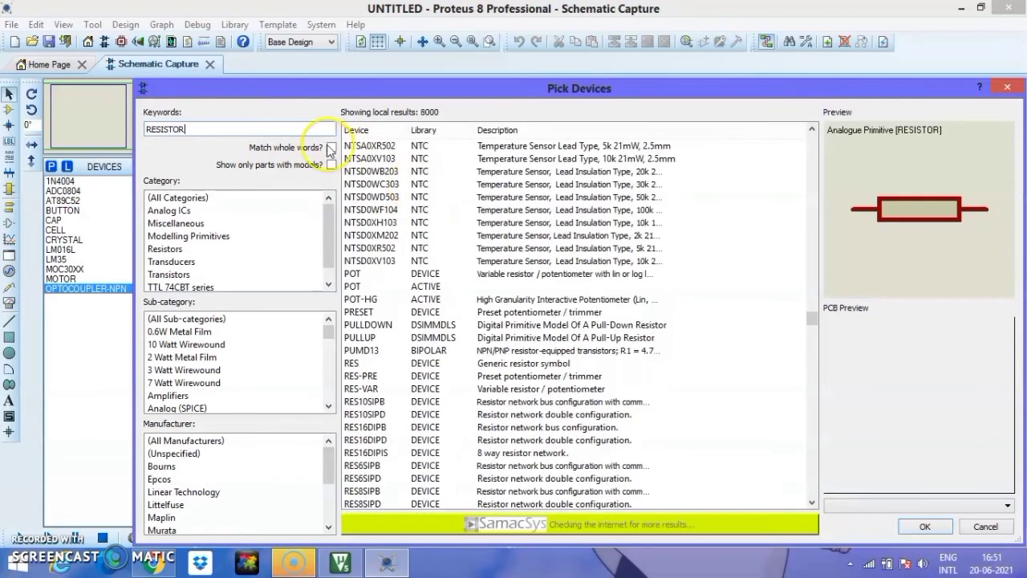
pyautogui.click(812, 502)
pyautogui.click(812, 503)
pyautogui.doubleClick(655, 478)
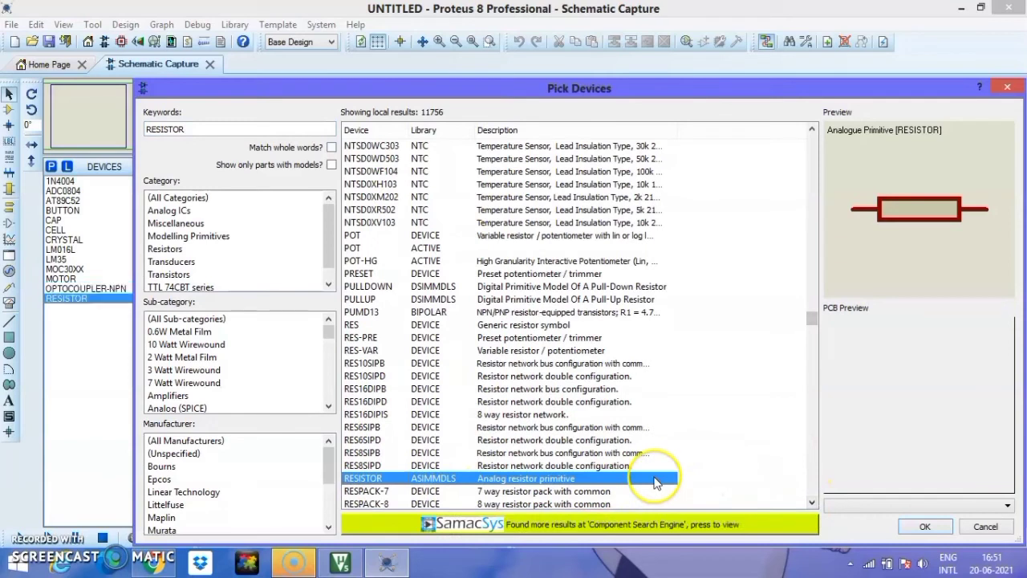
# Search the parts library for SW-SPDT and add the latched-action SPDT switch to the device list.
pyautogui.click(206, 131)
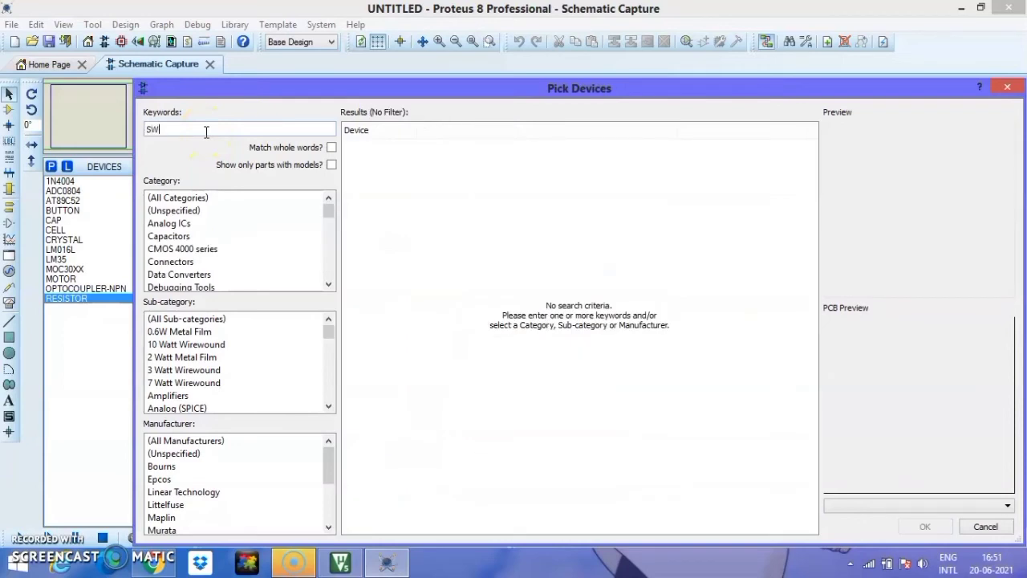
pyautogui.write('SW-SPDT')
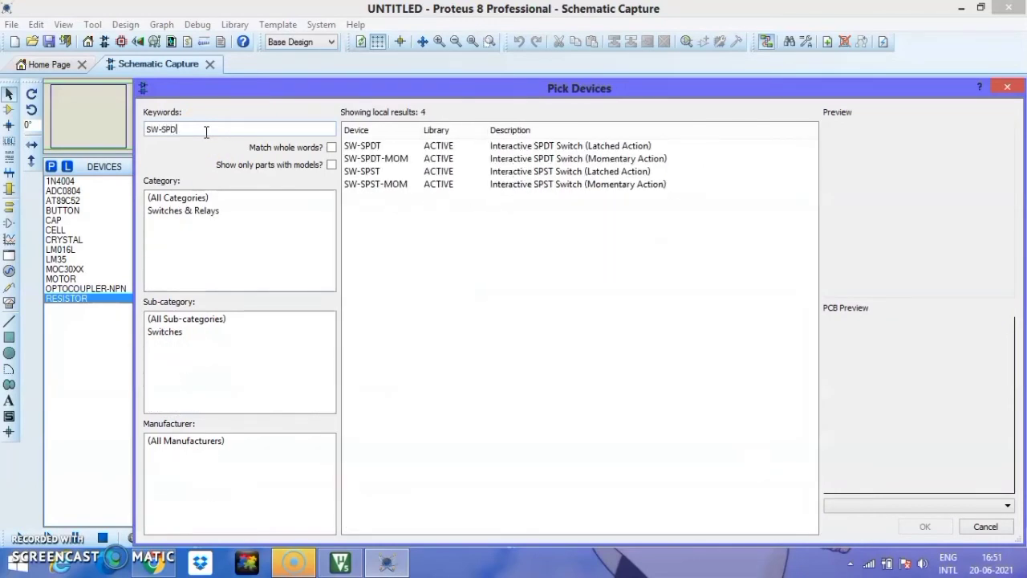
pyautogui.doubleClick(572, 150)
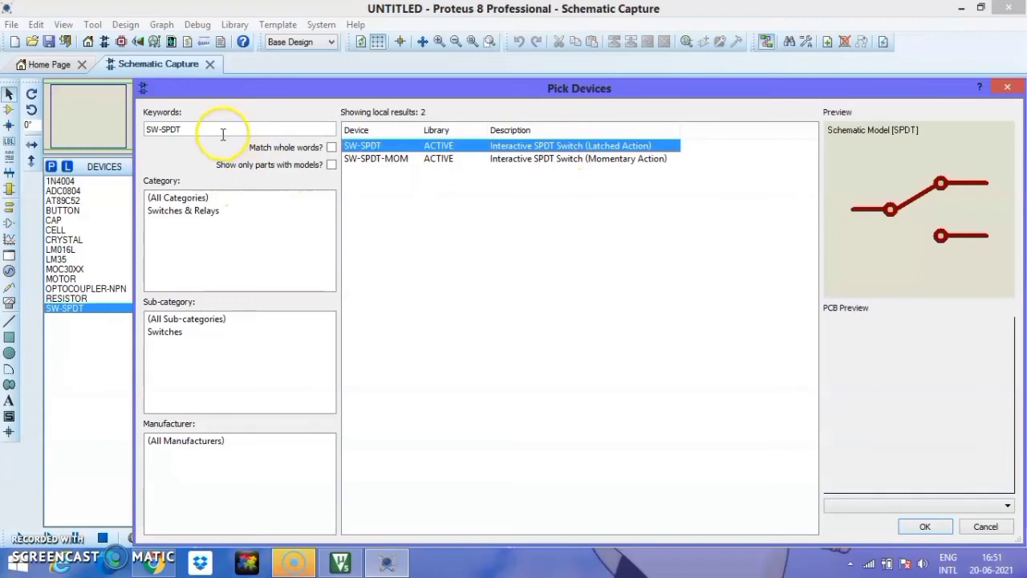
# Search the parts library for SWITCH and add the latched-action SPST switch SWITCH from the ACTIVE library to the device list.
pyautogui.click(223, 134)
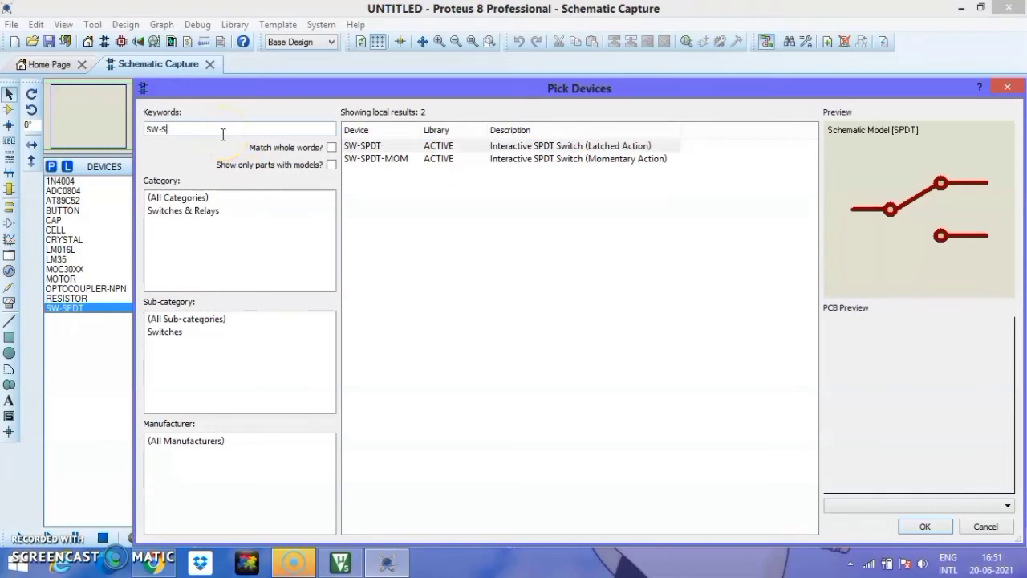
pyautogui.write('SW')
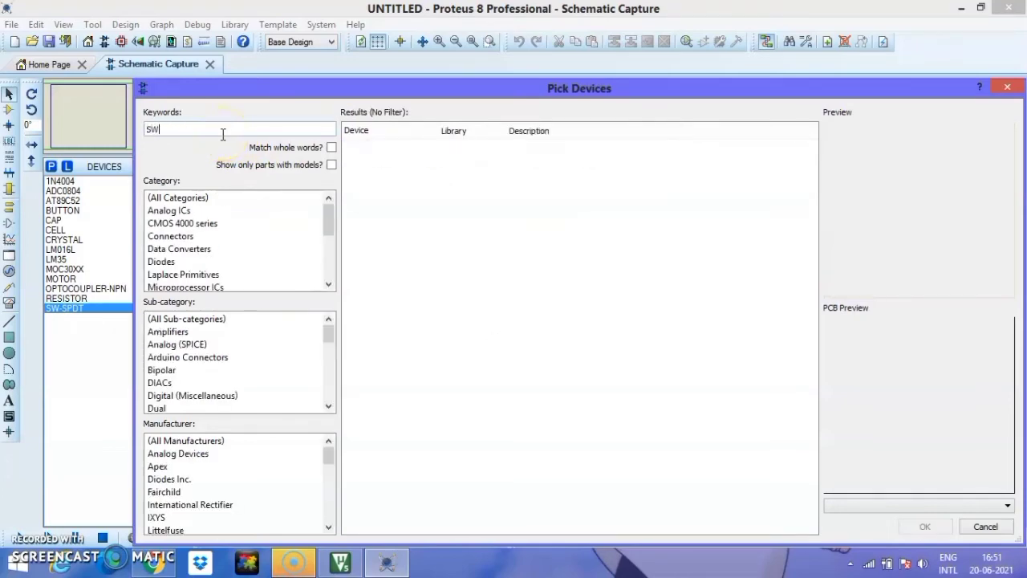
pyautogui.write('ITCH')
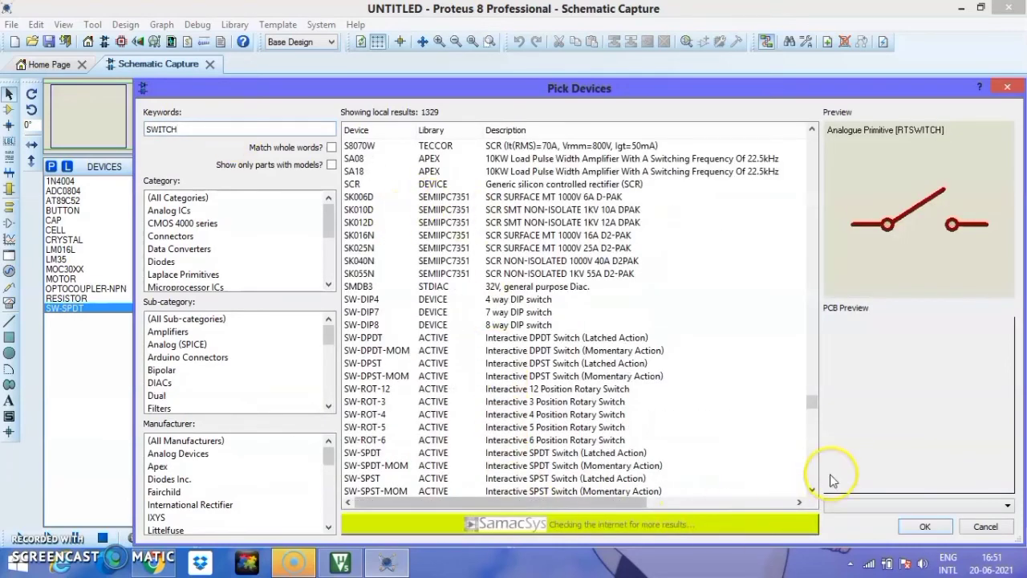
pyautogui.click(812, 490)
pyautogui.click(812, 490)
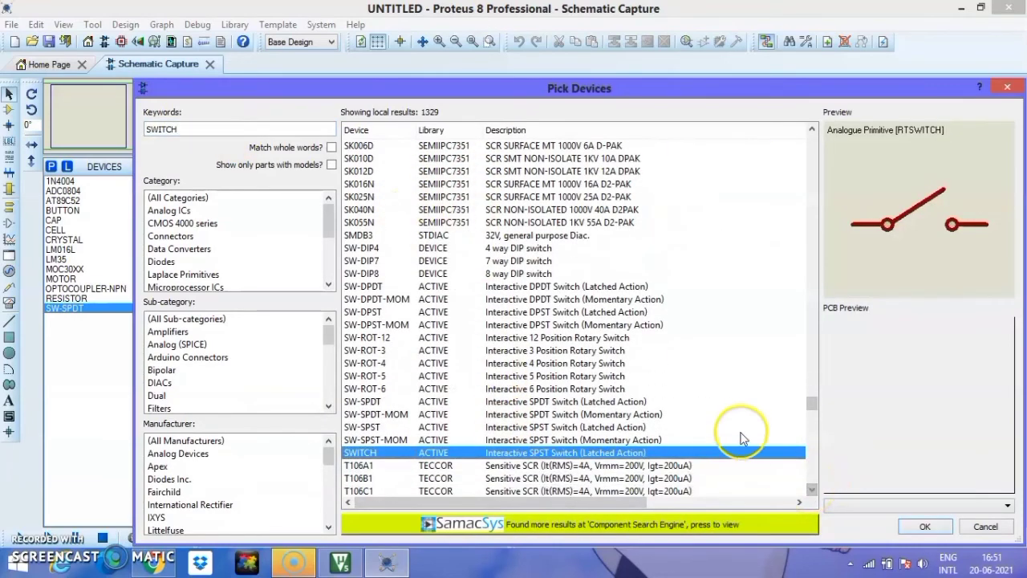
pyautogui.doubleClick(752, 452)
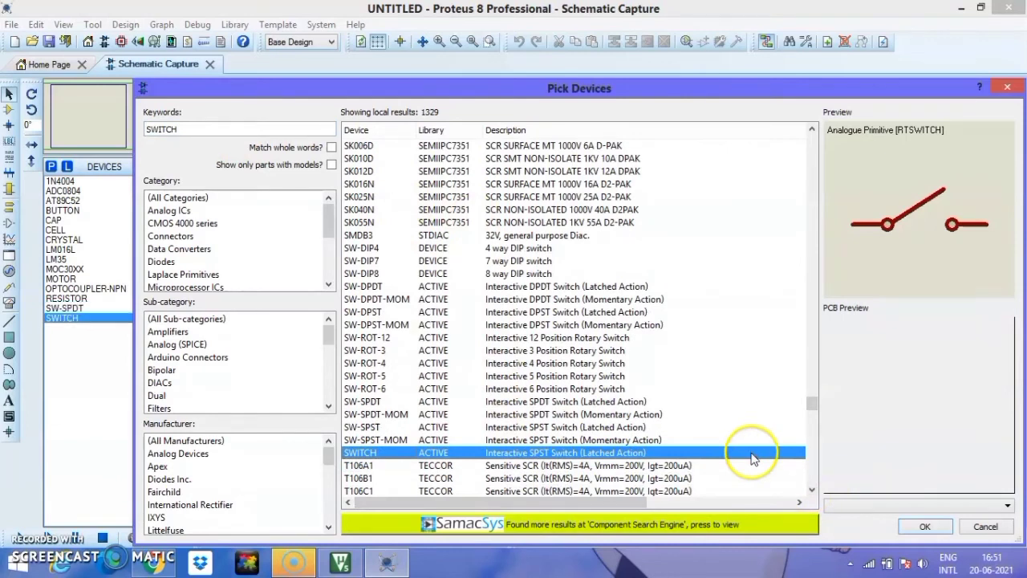
# Add the NPN Darlington transistor TIP122 from the BIPOLAR library to the device list and close the parts picker.
pyautogui.click(180, 130)
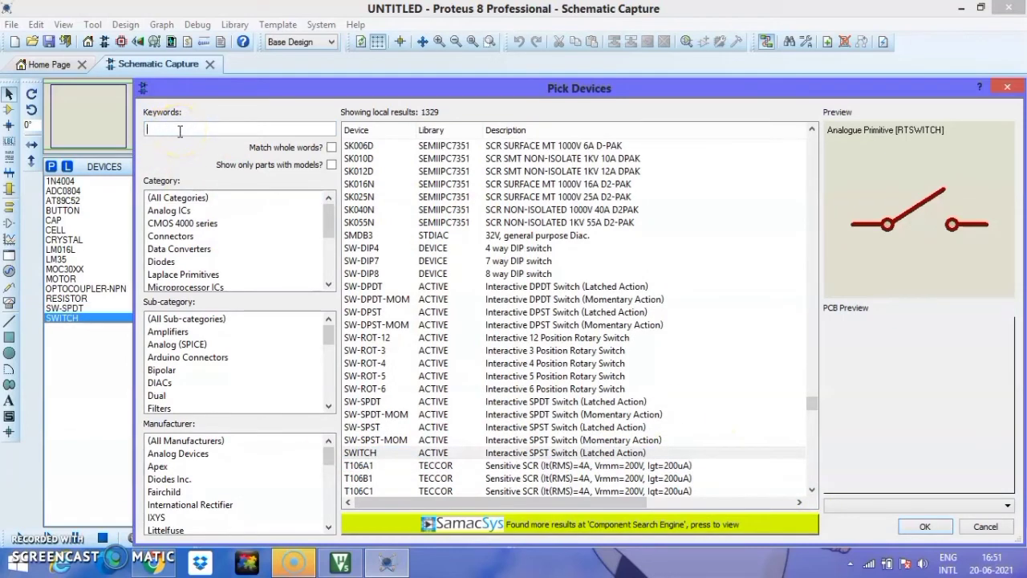
pyautogui.write('T')
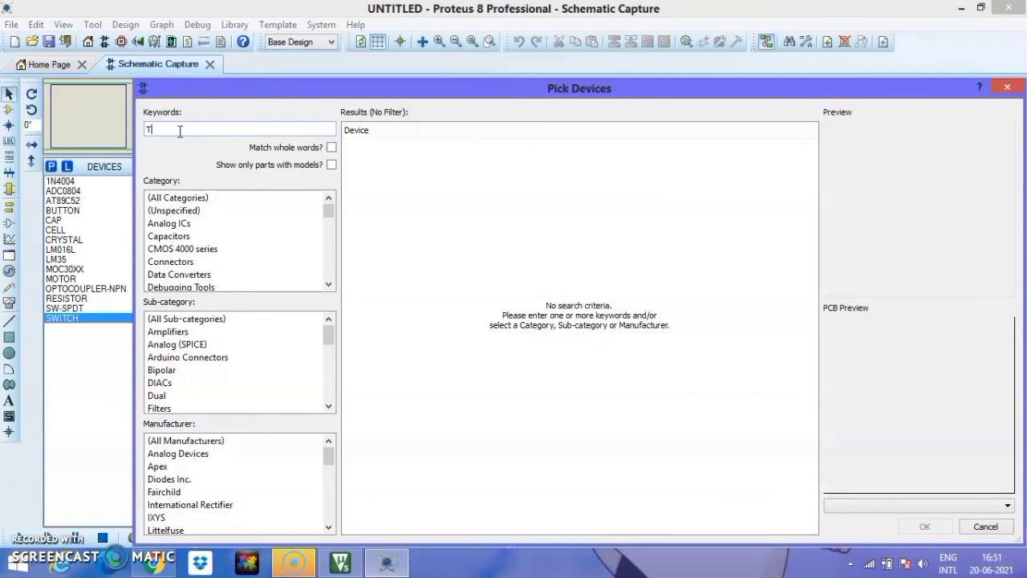
pyautogui.write('IP122')
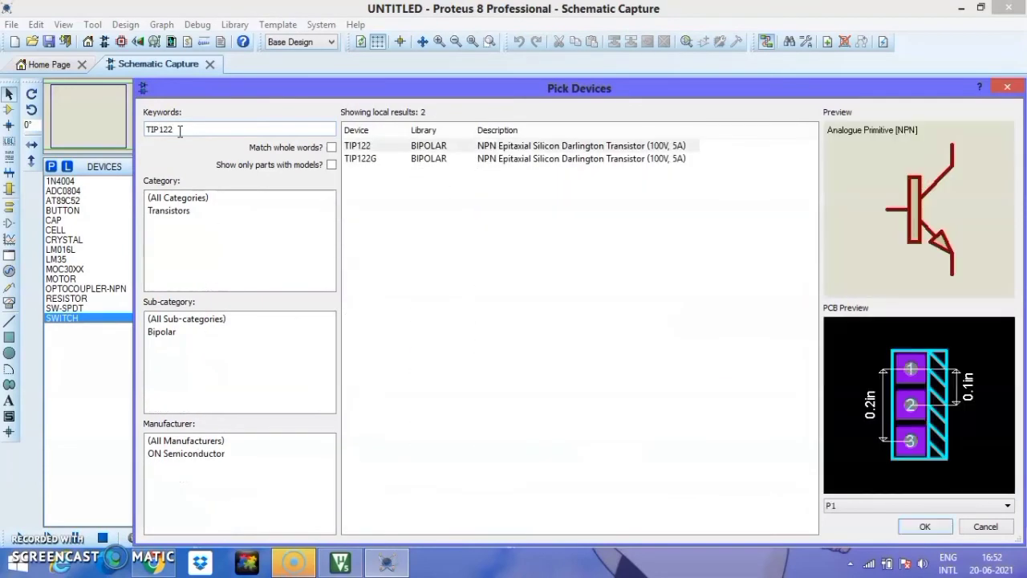
pyautogui.doubleClick(600, 147)
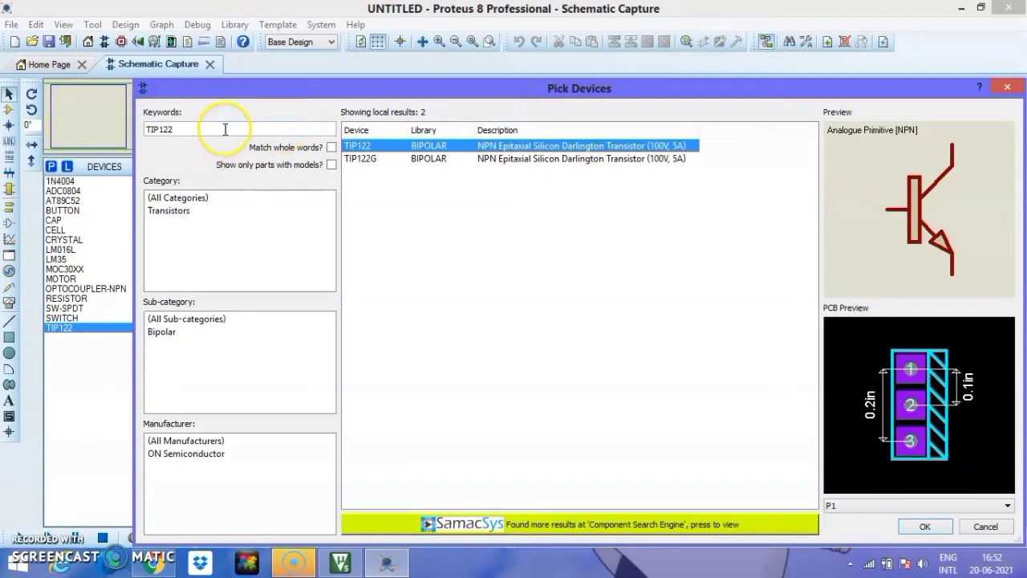
pyautogui.click(1012, 86)
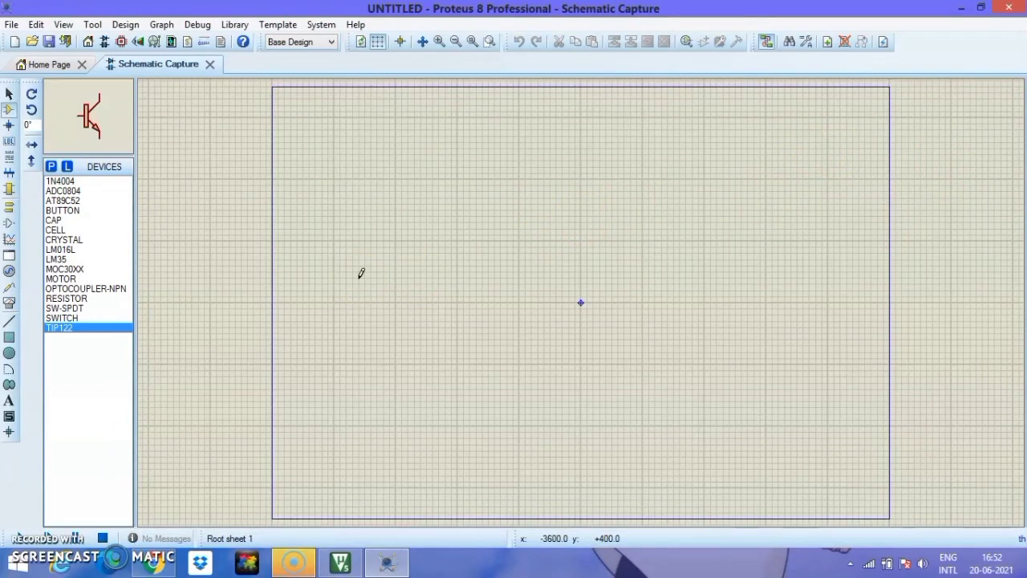
# Place the AT89C52 microcontroller on the schematic sheet and position it in the lower half, left of the sheet's centre.
pyautogui.click(80, 201)
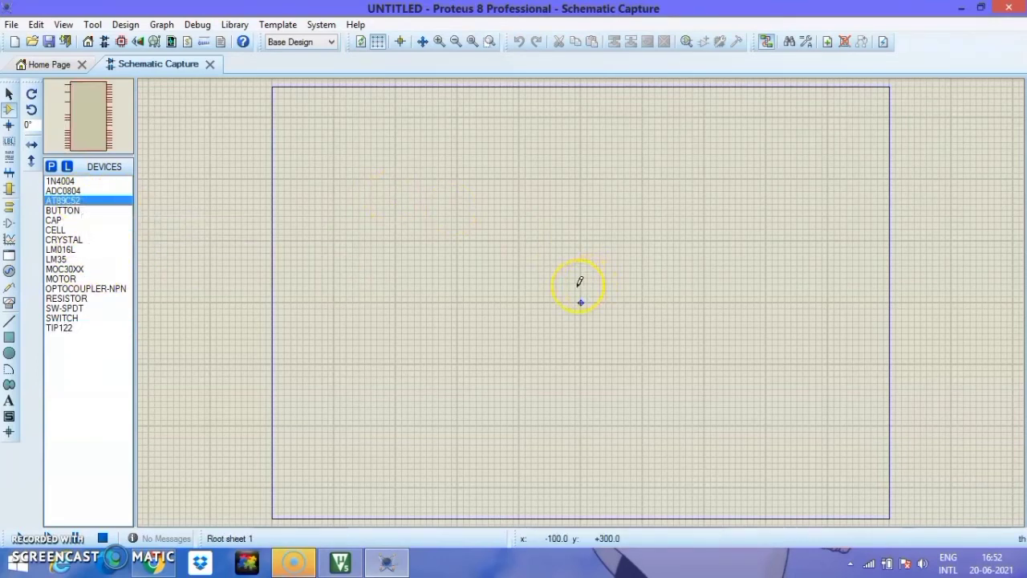
pyautogui.doubleClick(482, 324)
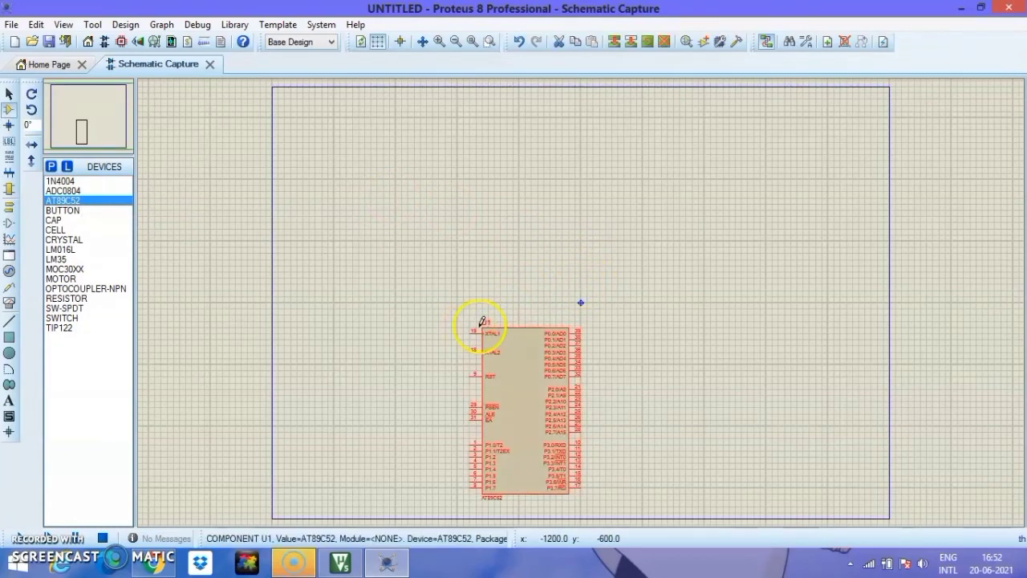
pyautogui.moveTo(541, 385); pyautogui.dragTo(479, 386)
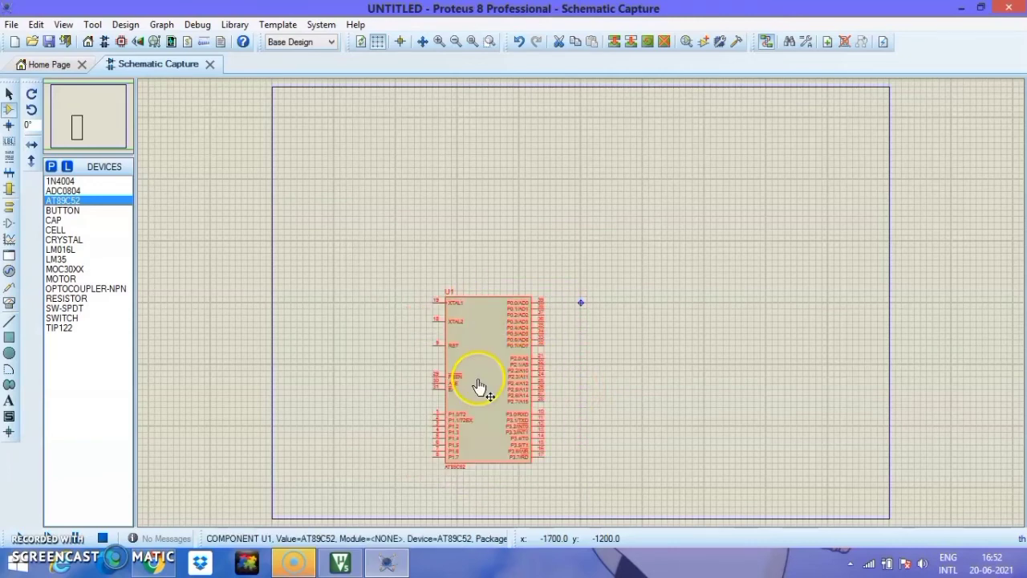
# Place the ADC0804 converter on the schematic sheet, to the right of the microcontroller's lower half.
pyautogui.click(105, 190)
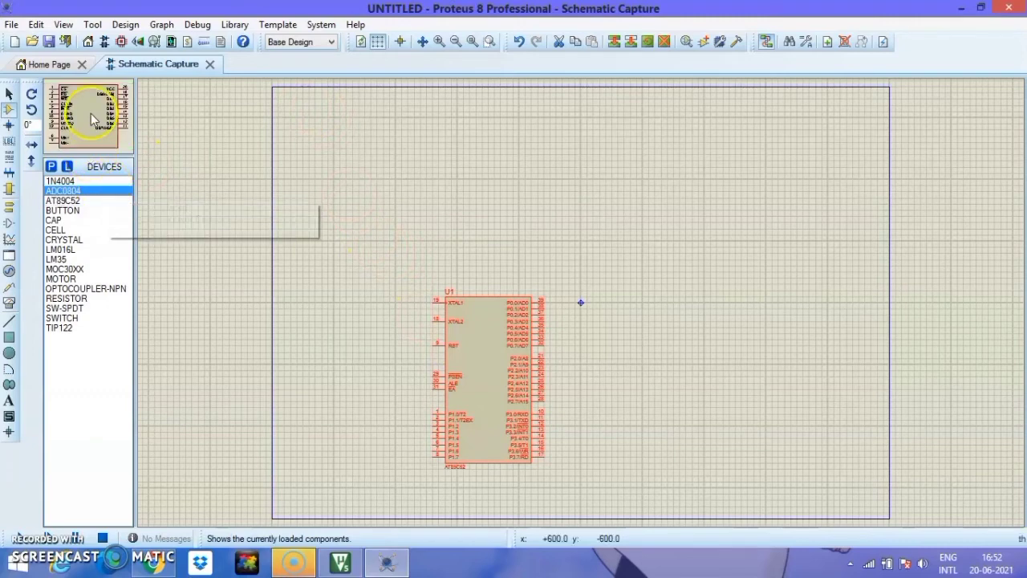
pyautogui.click(701, 390)
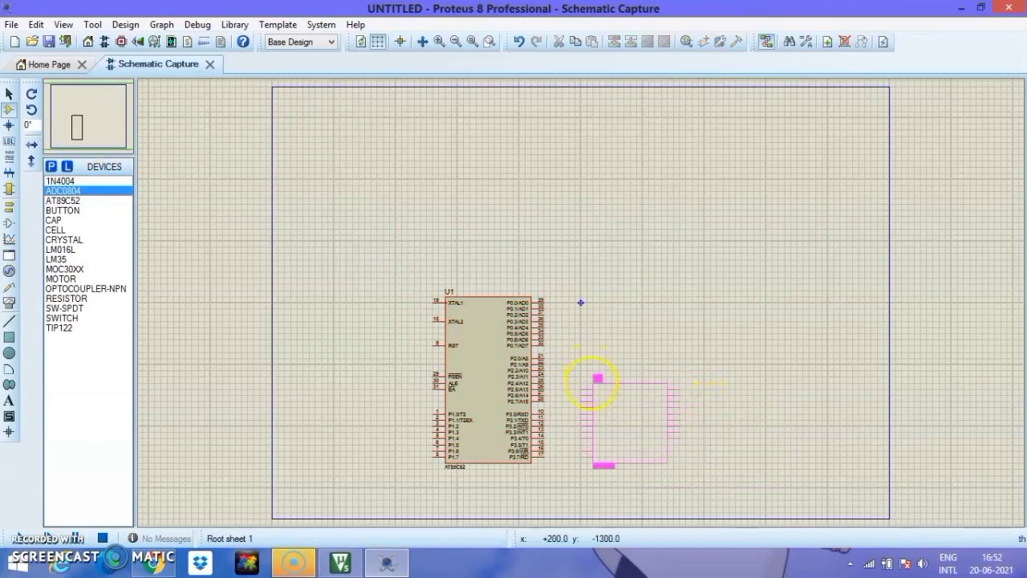
pyautogui.click(610, 384)
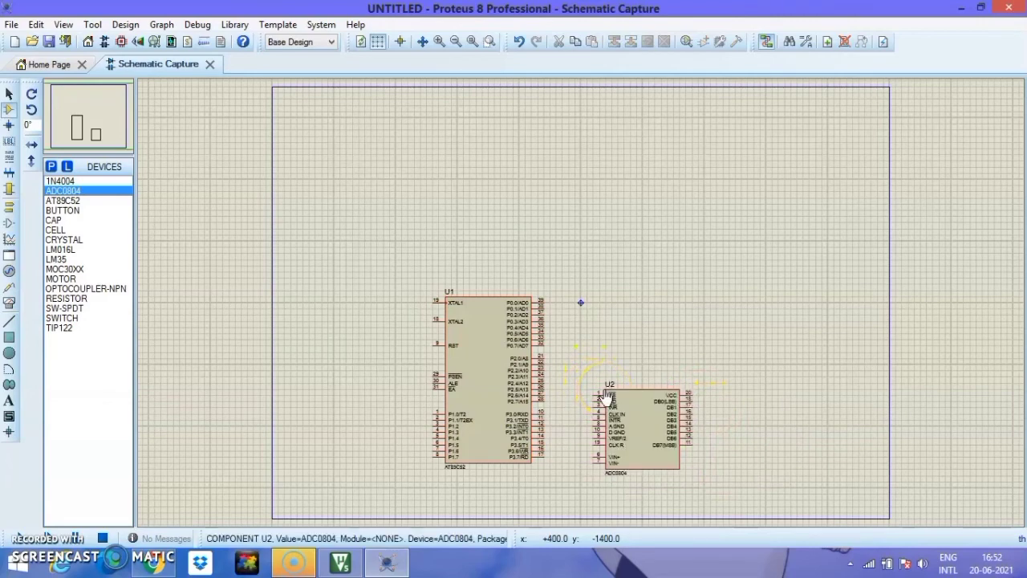
# Rotate the ADC0804 anti-clockwise twice, apply Y-Mirror so its data pins face the microcontroller, and shift it slightly lower.
pyautogui.rightClick(632, 412)
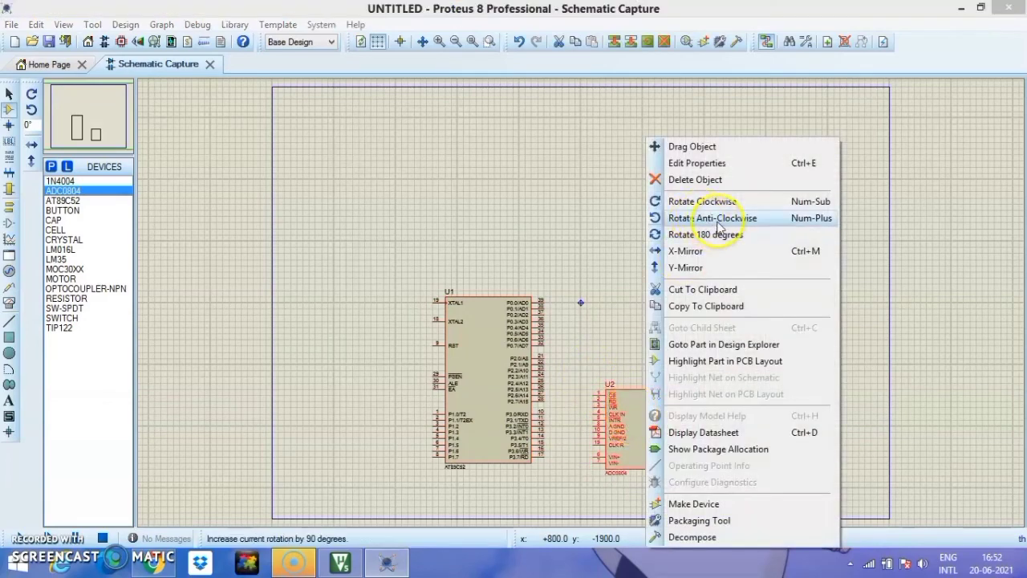
pyautogui.click(706, 219)
pyautogui.rightClick(672, 459)
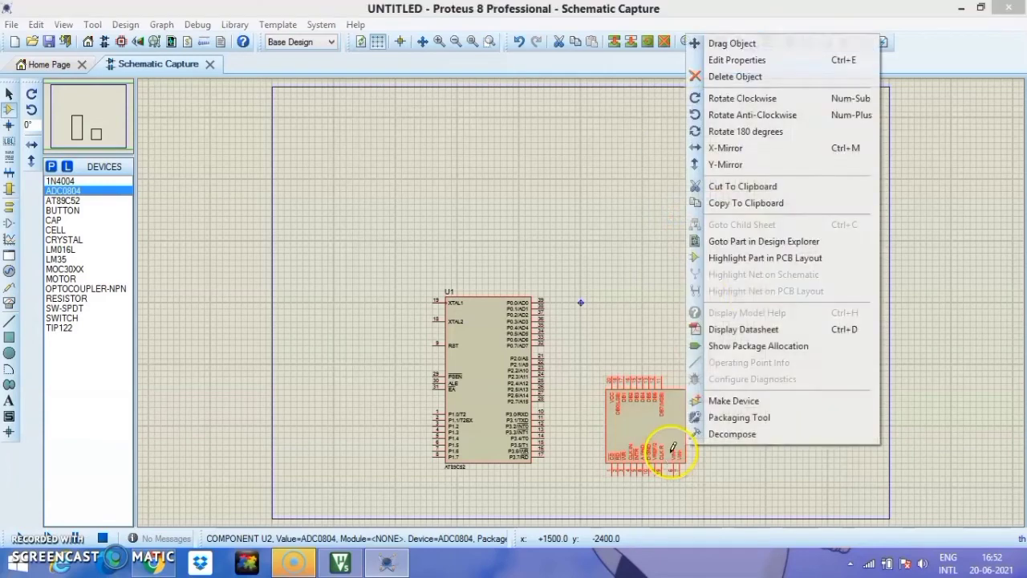
pyautogui.click(750, 117)
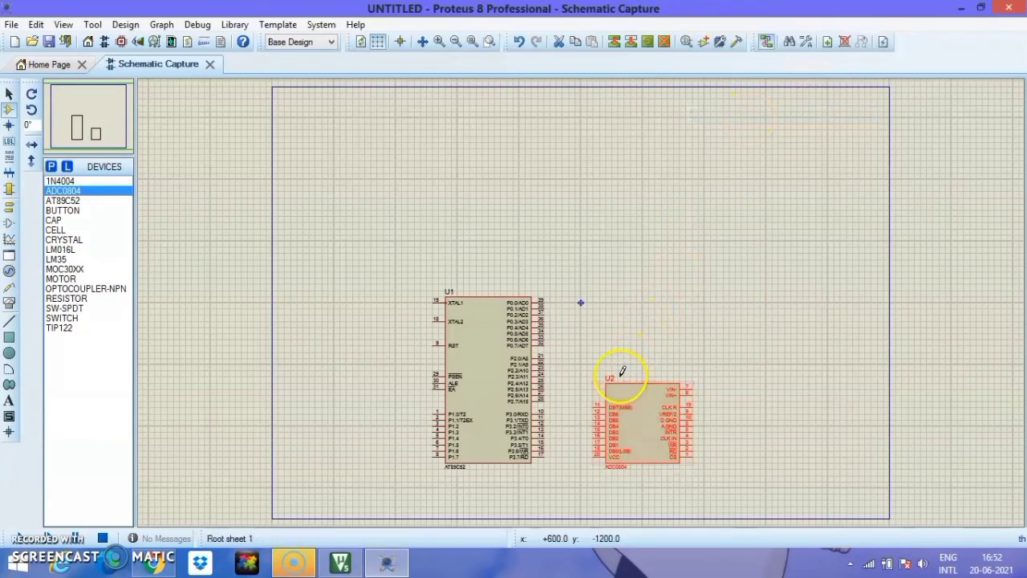
pyautogui.rightClick(631, 417)
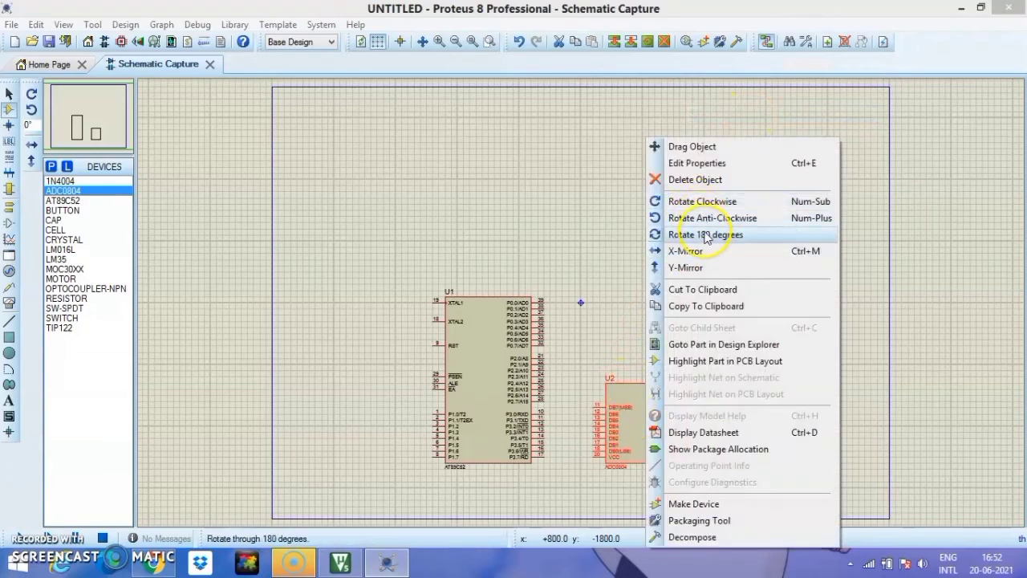
pyautogui.click(708, 267)
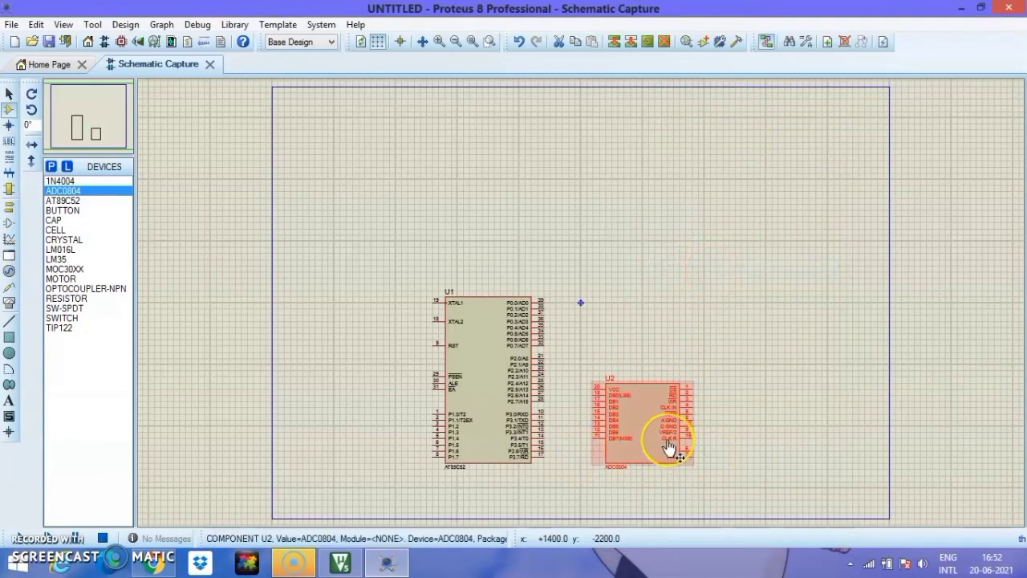
pyautogui.moveTo(669, 441)
pyautogui.mouseDown()
pyautogui.moveTo(653, 448)
pyautogui.moveTo(659, 454)
pyautogui.mouseUp()
pyautogui.moveTo(660, 453); pyautogui.dragTo(653, 471)
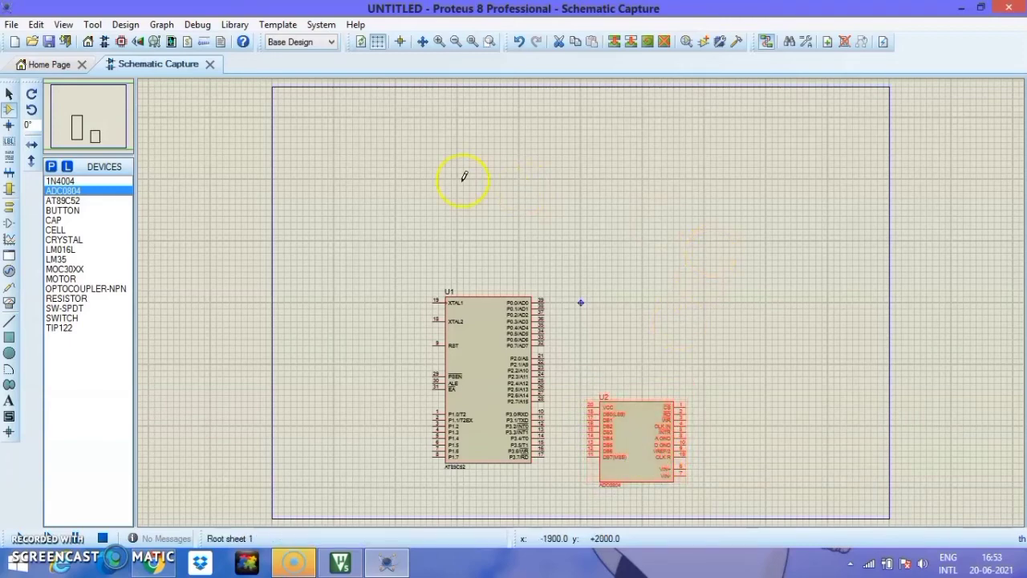
# Place the LM016L 16x2 LCD in the upper-left corner of the schematic sheet, above the microcontroller.
pyautogui.click(61, 240)
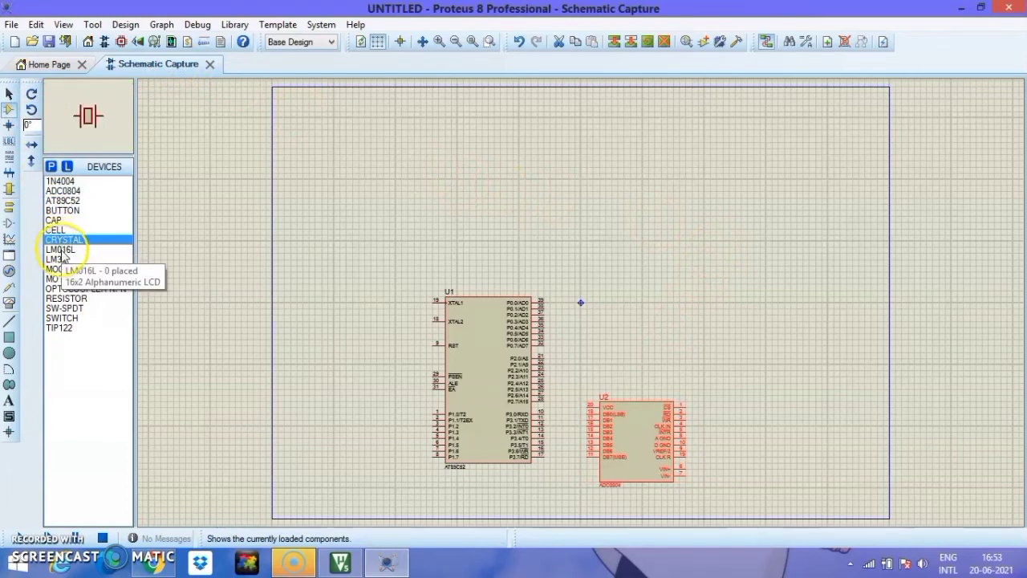
pyautogui.click(61, 250)
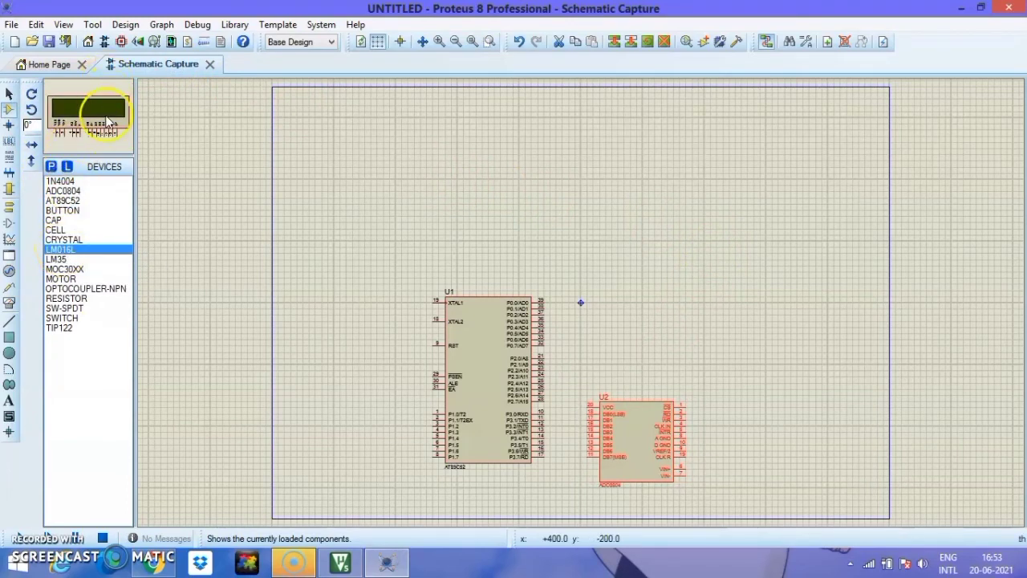
pyautogui.click(106, 112)
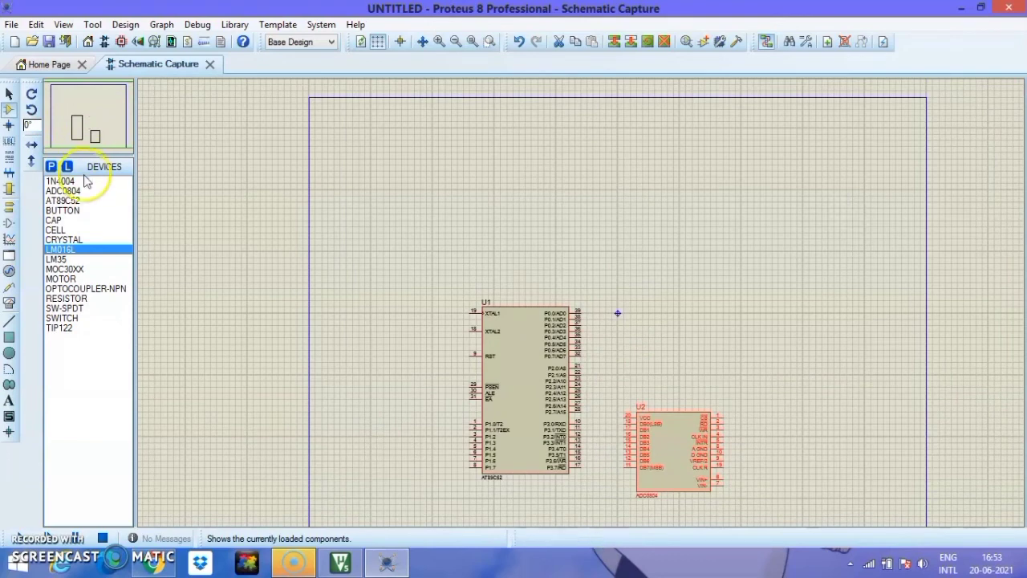
pyautogui.click(97, 250)
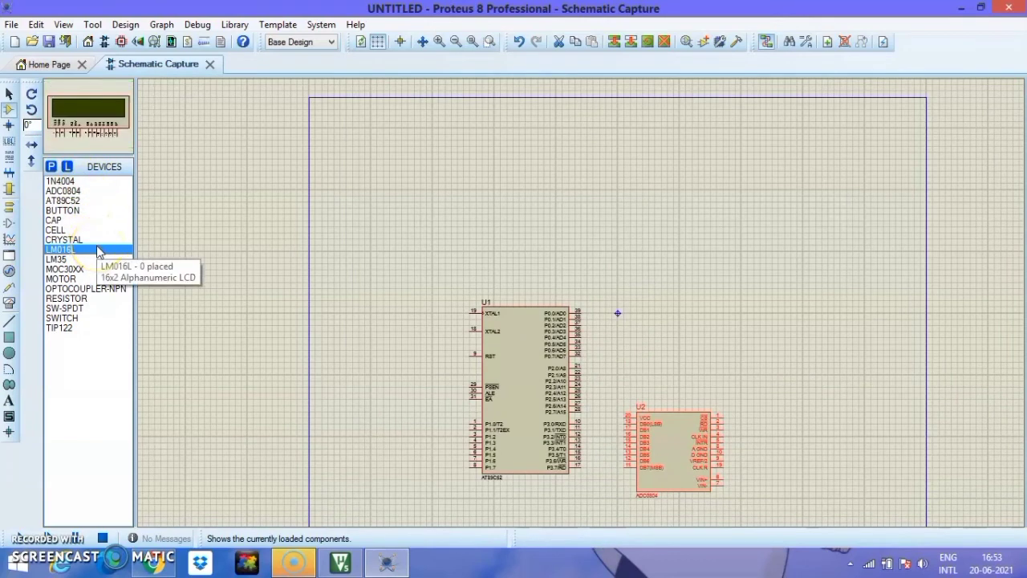
pyautogui.click(374, 162)
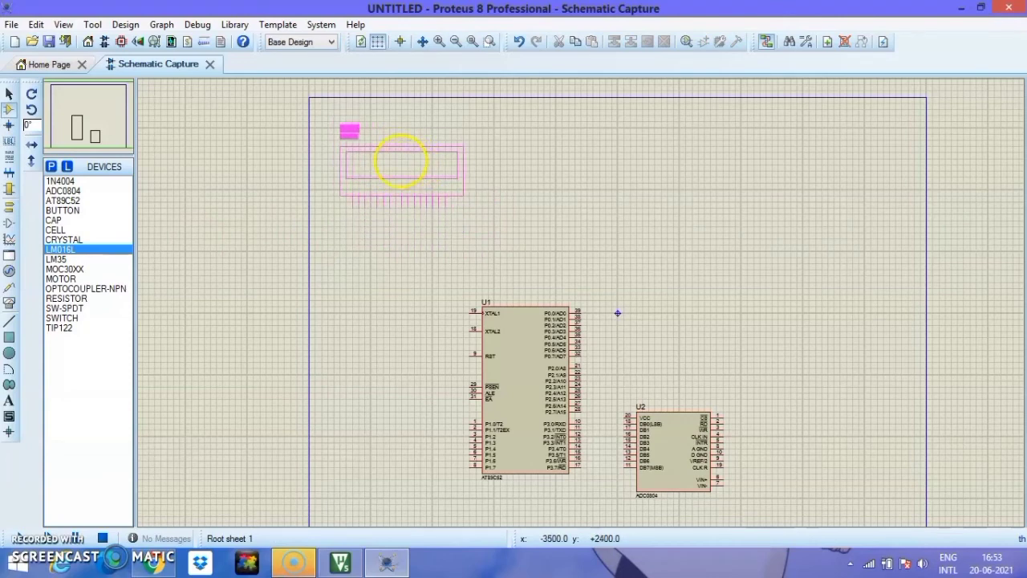
pyautogui.click(401, 162)
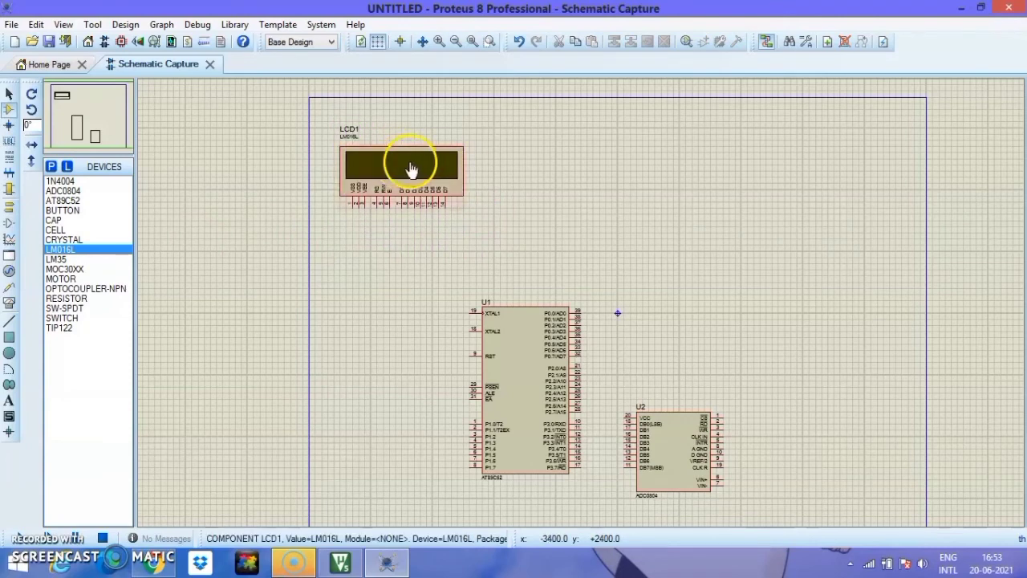
# Place the OPTOCOUPLER-NPN in the sheet's upper-right area and the MOTOR above and to its right.
pyautogui.click(82, 288)
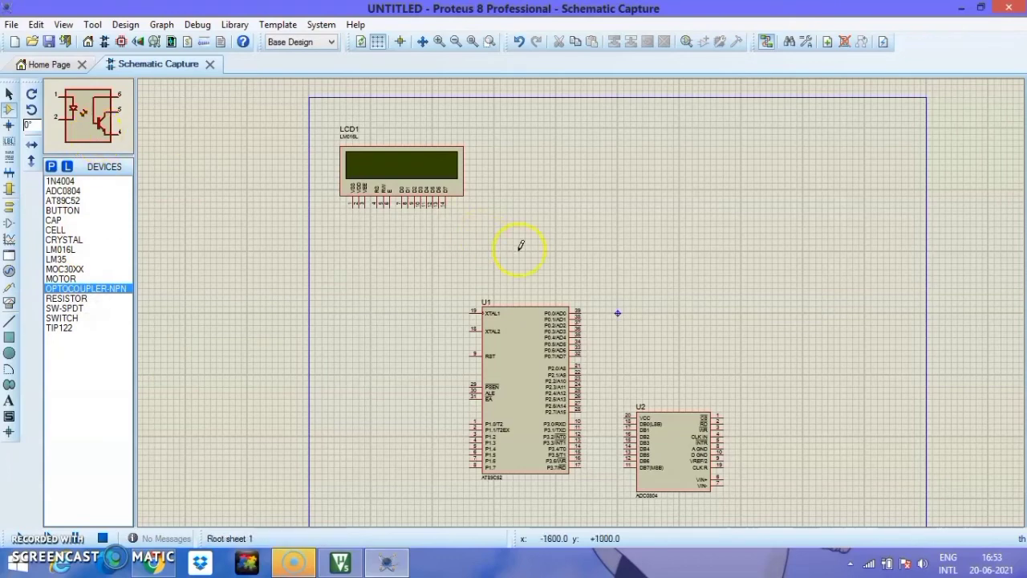
pyautogui.click(754, 241)
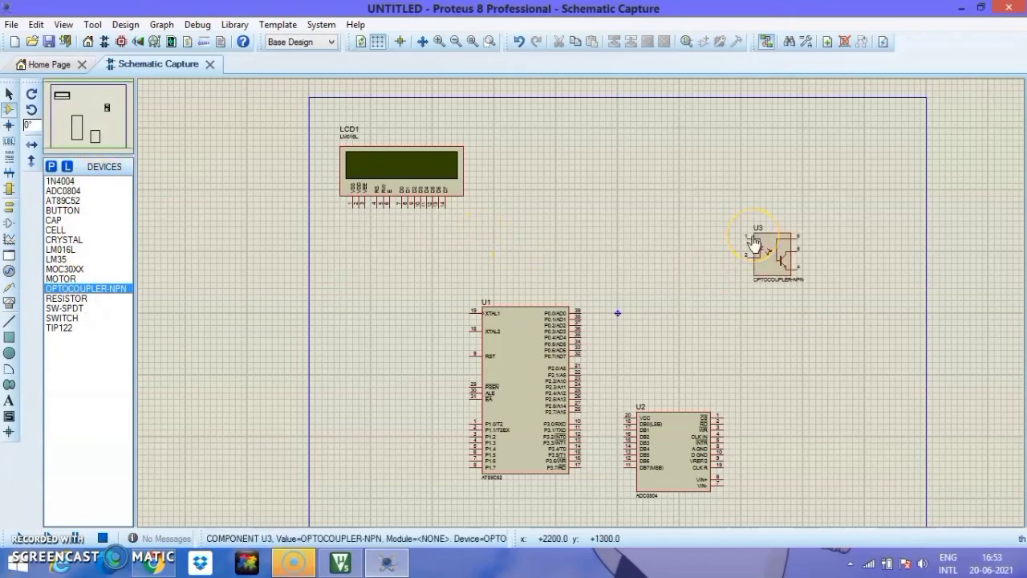
pyautogui.doubleClick(83, 280)
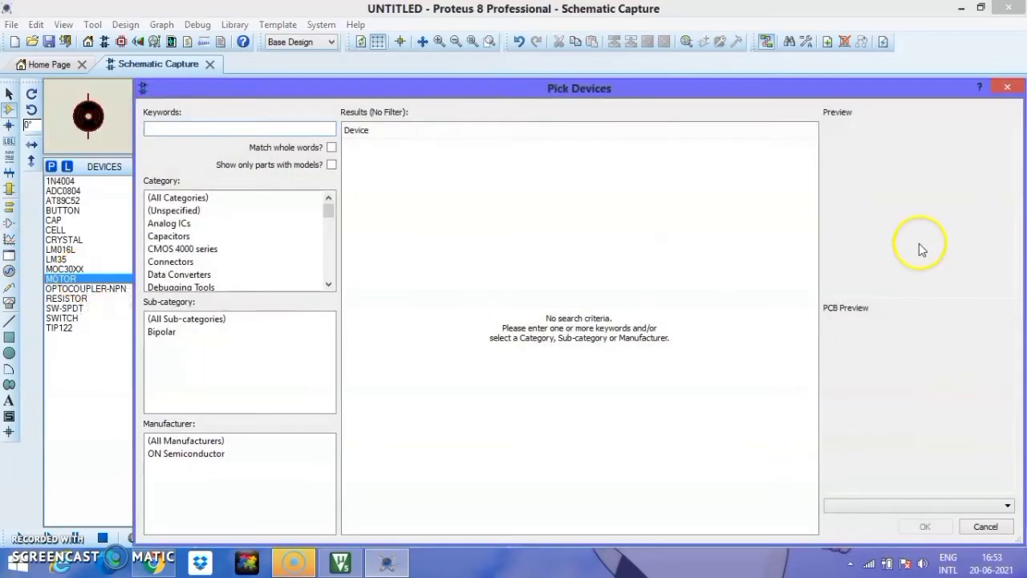
pyautogui.click(1006, 82)
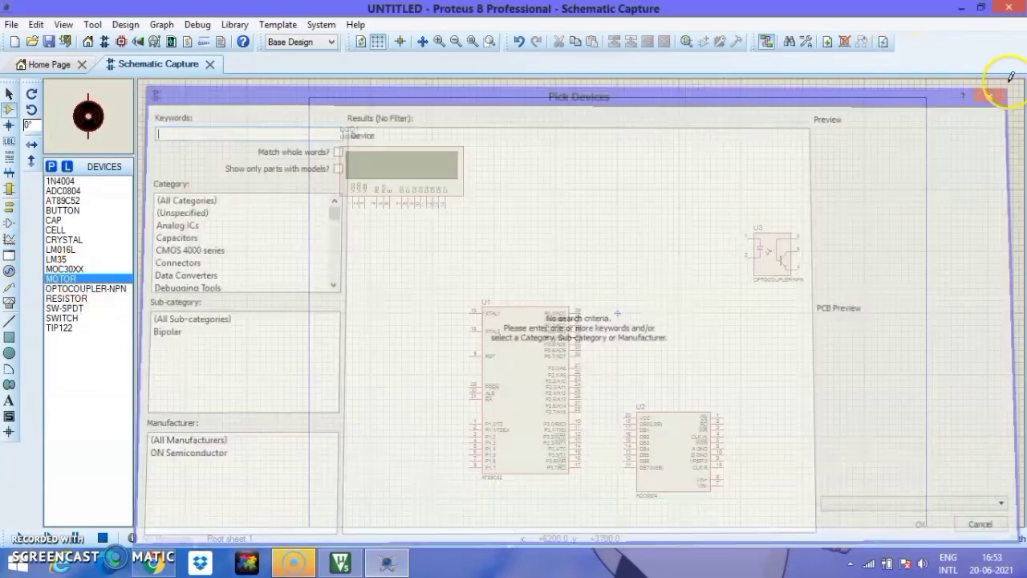
pyautogui.click(859, 157)
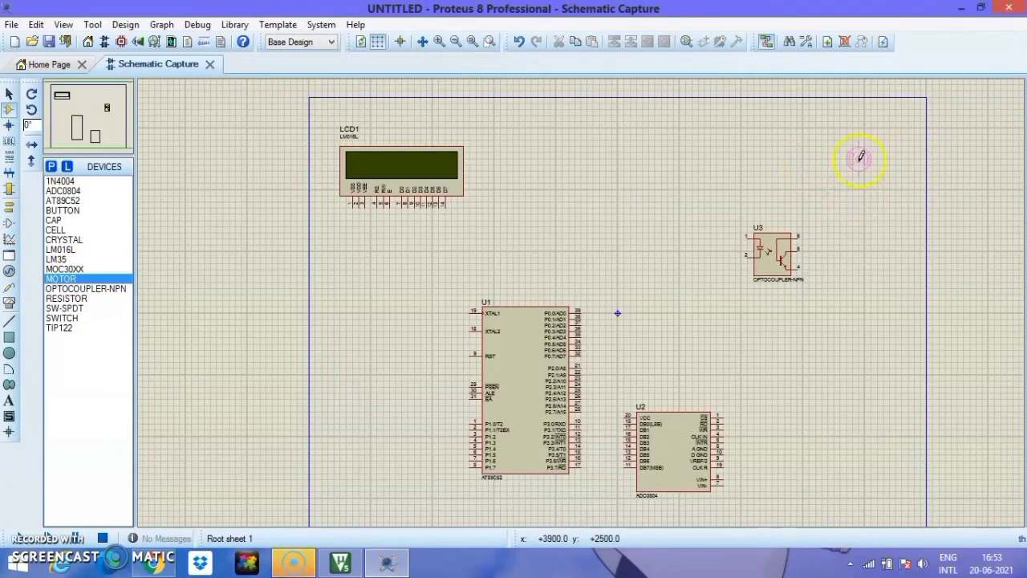
pyautogui.click(859, 157)
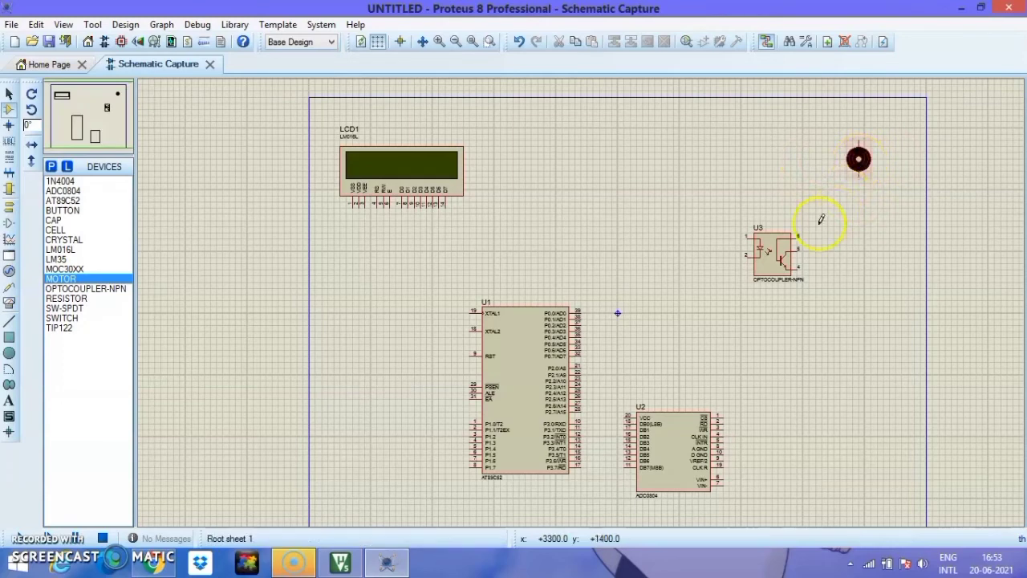
# Review the symbol previews of the picked devices, including SW-SPDT, TIP122, MOC30XX, 1N4004, BUTTON, CAP and CELL.
pyautogui.click(76, 308)
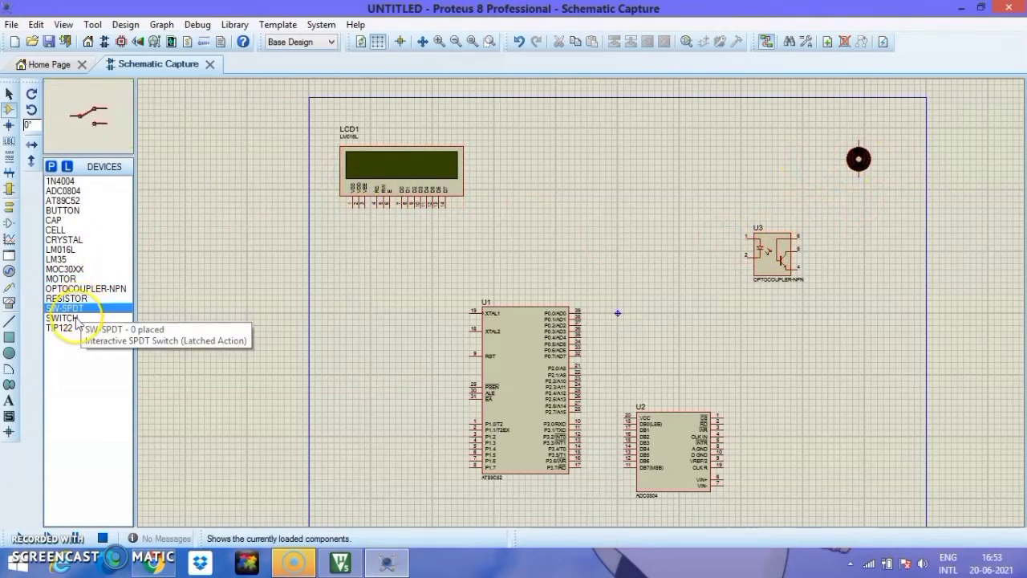
pyautogui.click(68, 328)
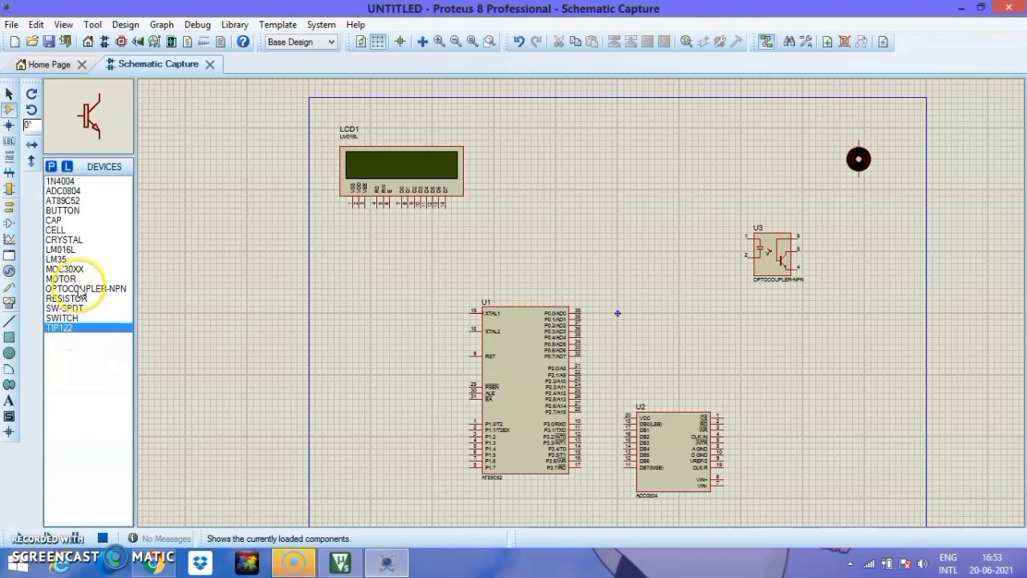
pyautogui.click(80, 290)
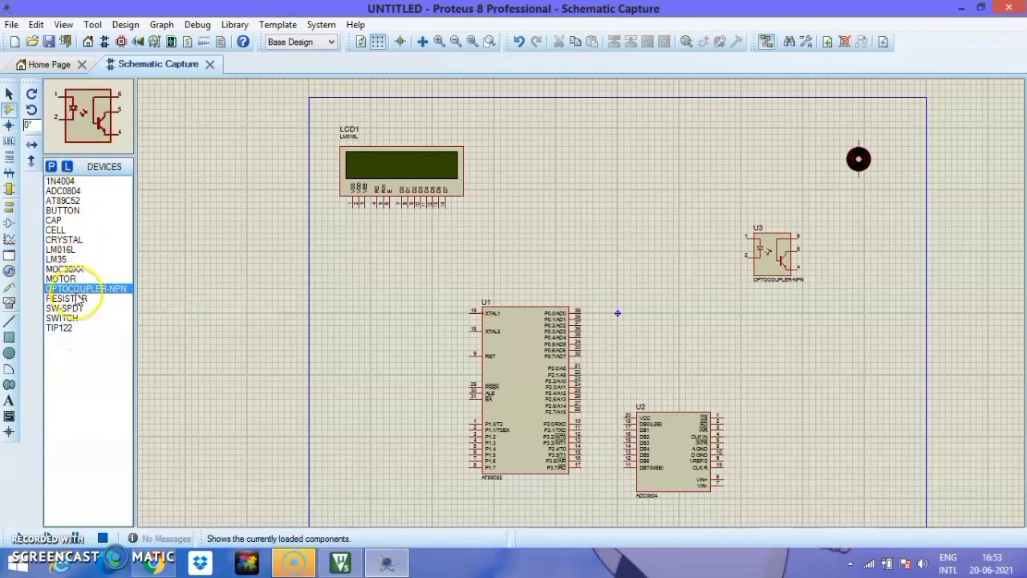
pyautogui.click(72, 269)
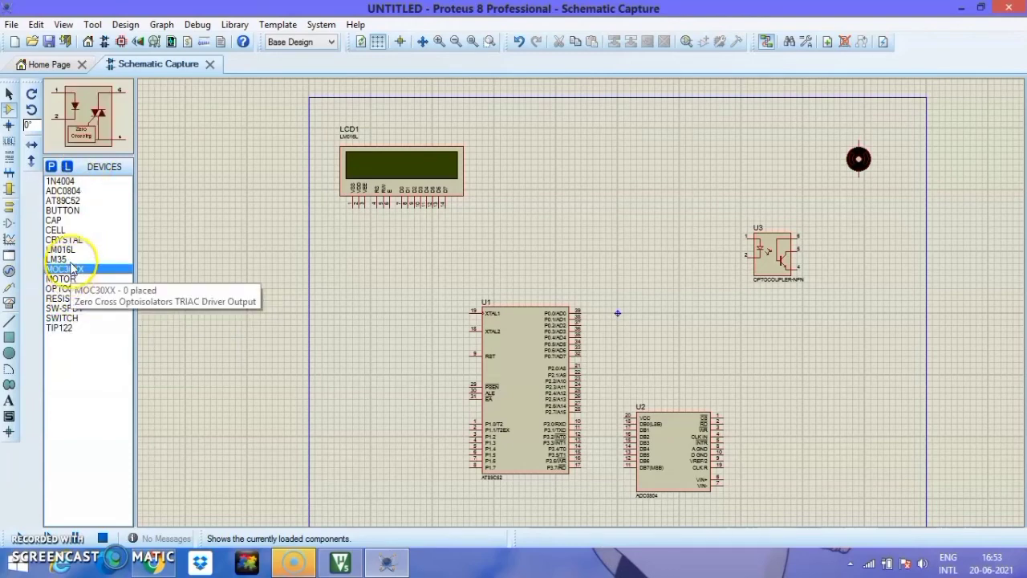
pyautogui.click(70, 181)
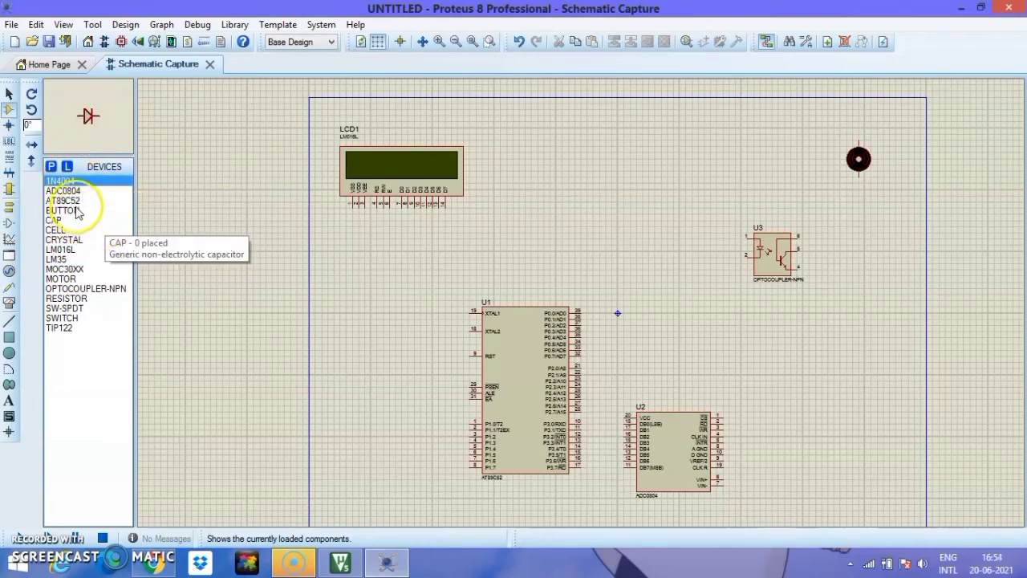
pyautogui.click(77, 211)
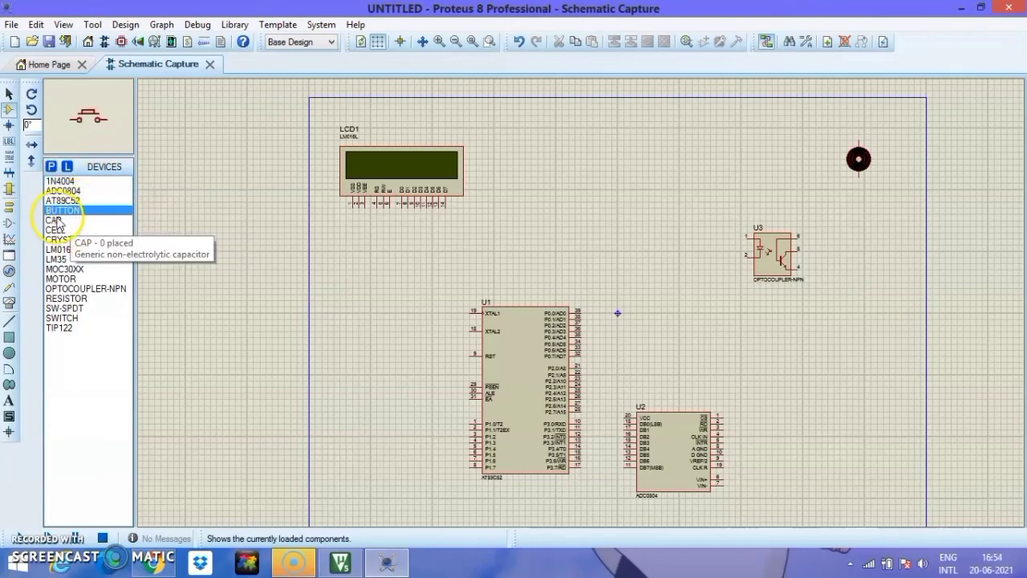
pyautogui.click(56, 220)
pyautogui.click(77, 229)
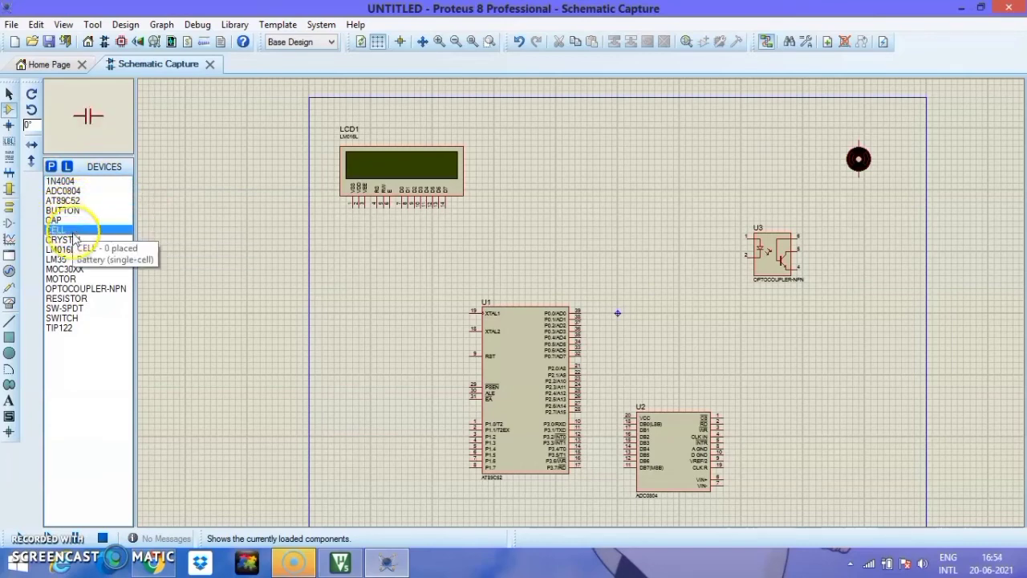
pyautogui.click(62, 249)
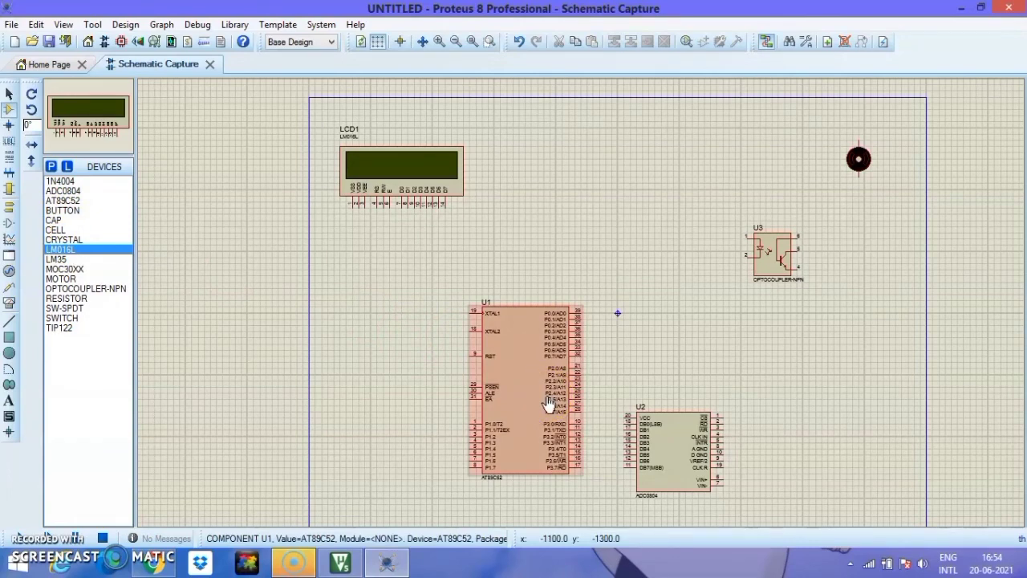
# Wire the ADC0804 data pins DB0 to DB7 to the microcontroller's port pins P3.0 to P3.7.
pyautogui.click(627, 463)
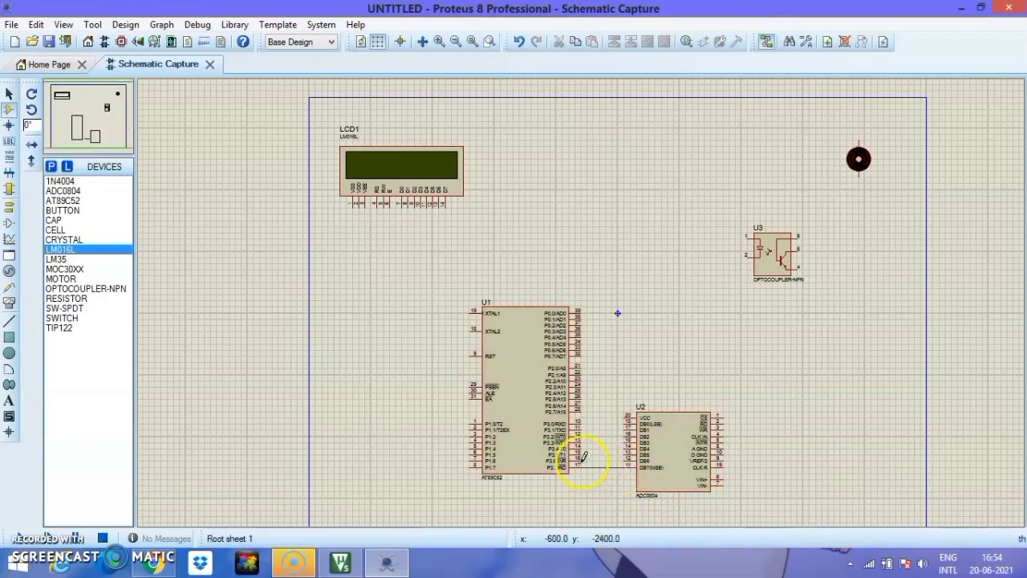
pyautogui.click(581, 464)
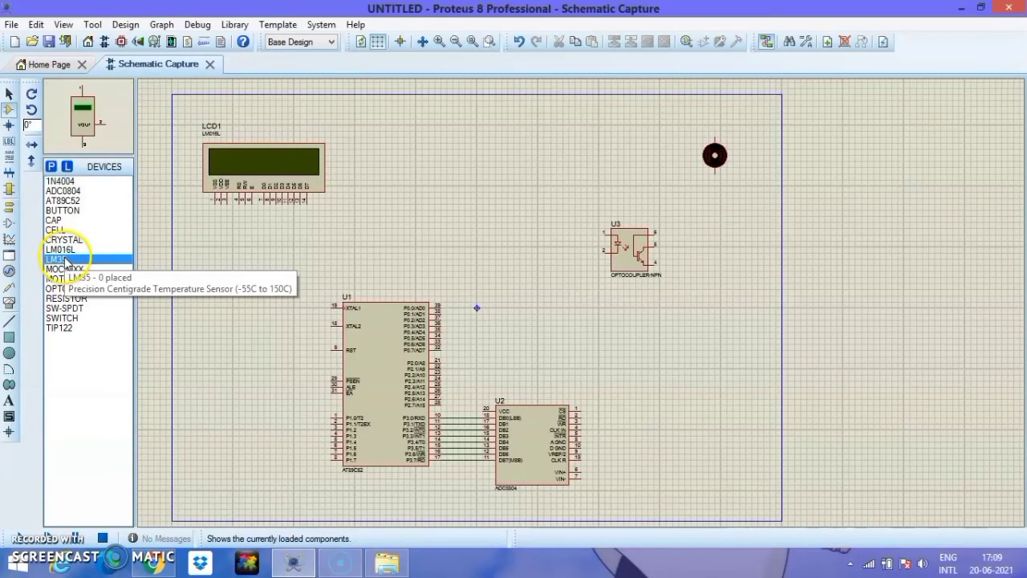
# Place the LM35 sensor to the right of the ADC0804, Y-mirror it and rotate it anti-clockwise twice so VOUT faces the ADC.
pyautogui.click(746, 415)
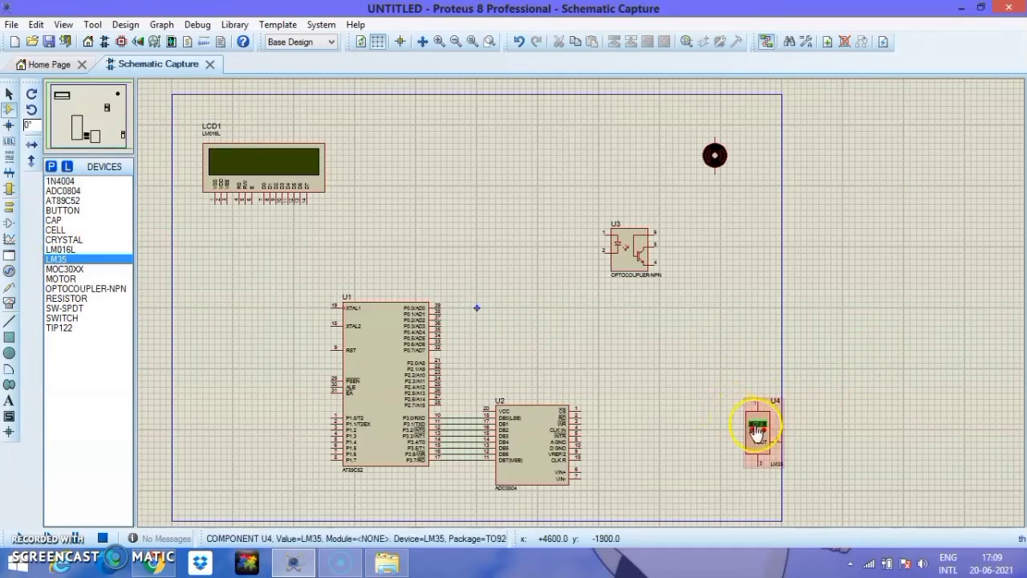
pyautogui.rightClick(751, 433)
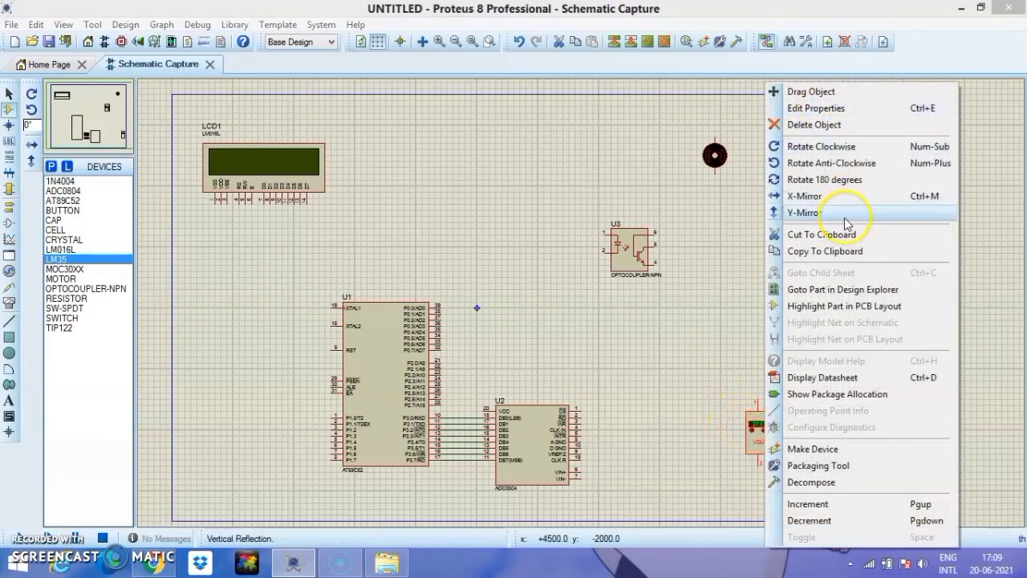
pyautogui.click(811, 218)
pyautogui.rightClick(766, 433)
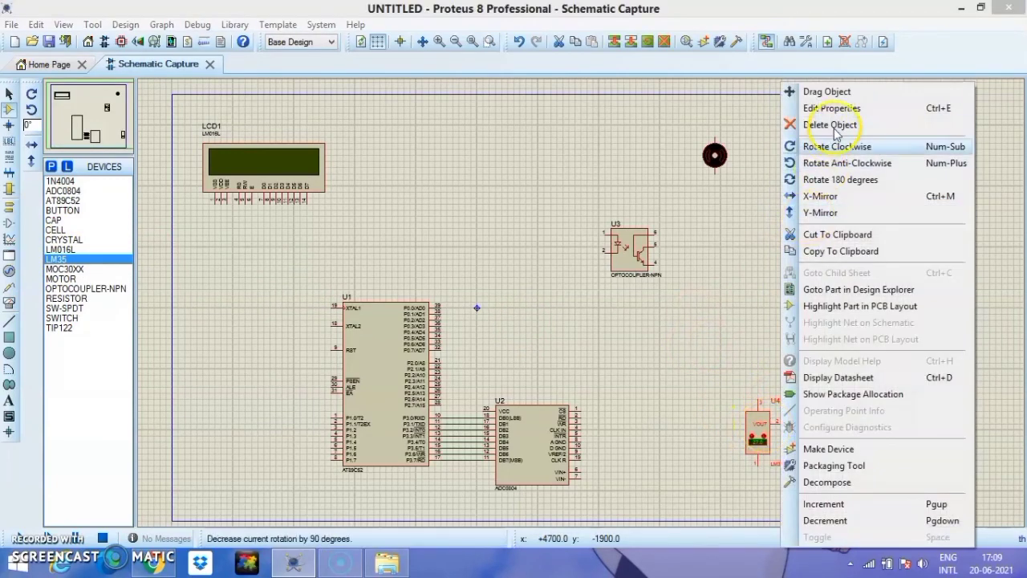
pyautogui.click(840, 163)
pyautogui.rightClick(775, 442)
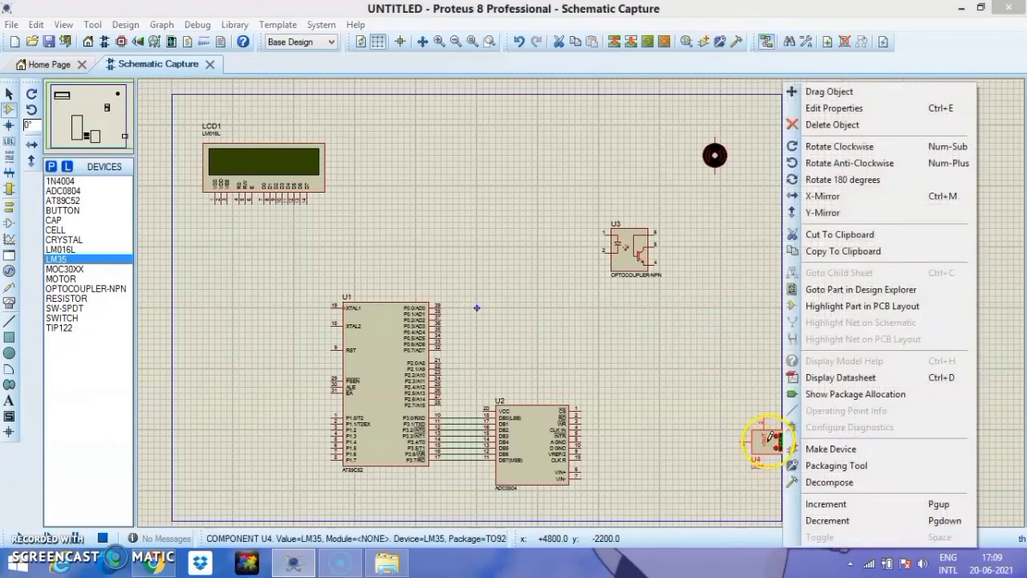
pyautogui.click(815, 164)
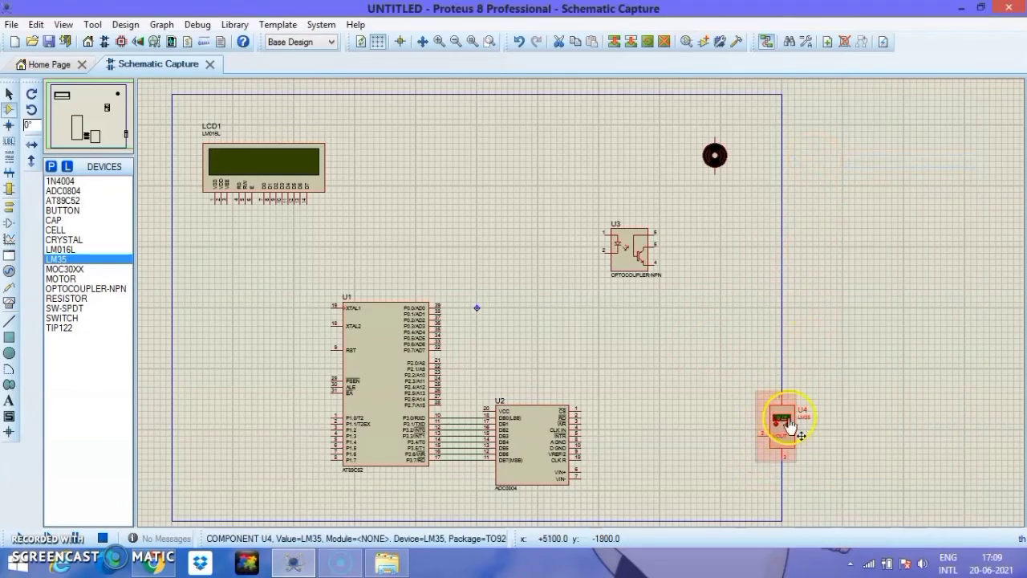
pyautogui.moveTo(794, 425); pyautogui.dragTo(746, 417)
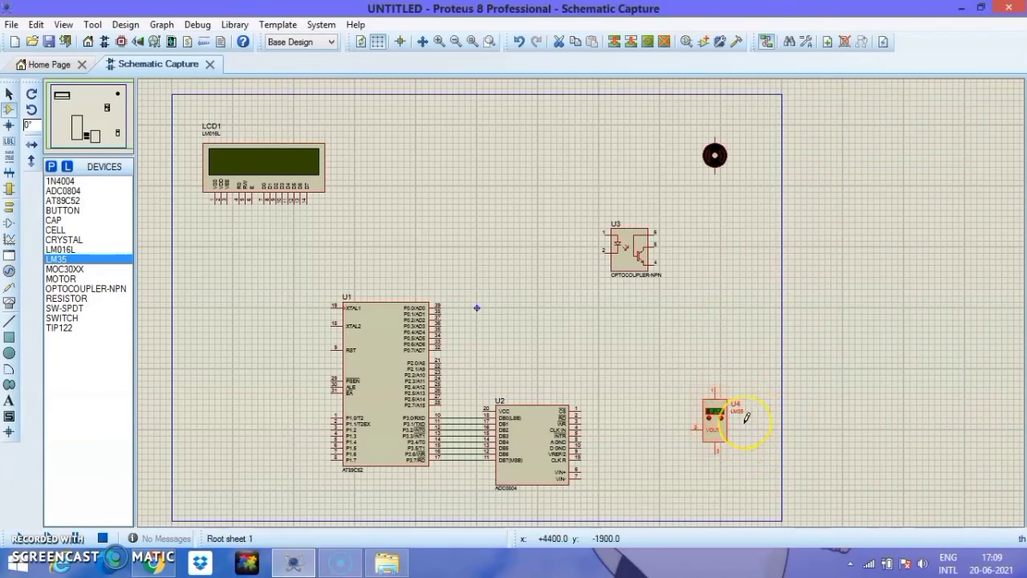
# Wire the ADC0804's VIN+ to the LM35's VOUT pin and its VIN- to the LM35's pin 3.
pyautogui.click(581, 472)
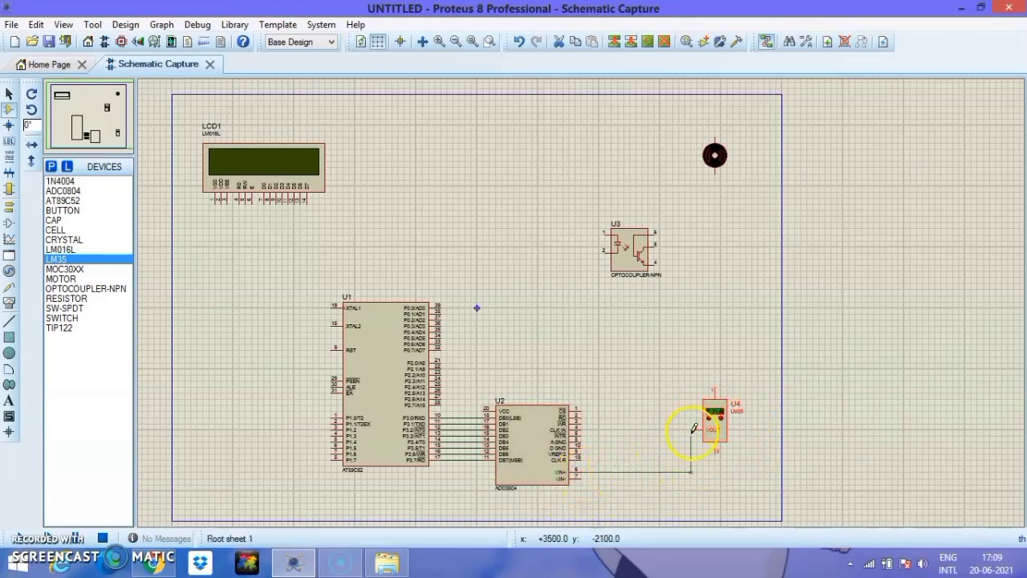
pyautogui.click(693, 427)
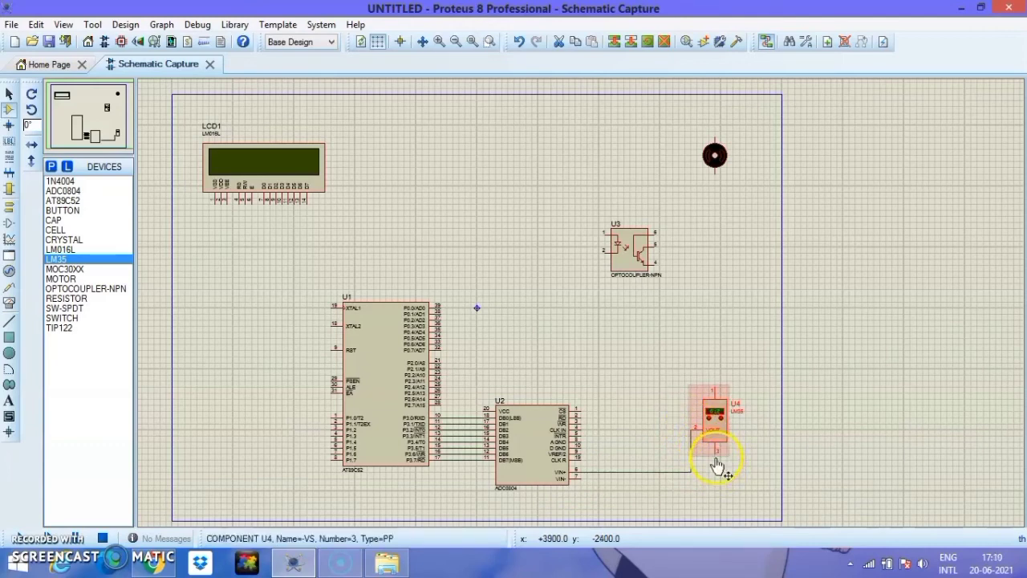
pyautogui.click(579, 477)
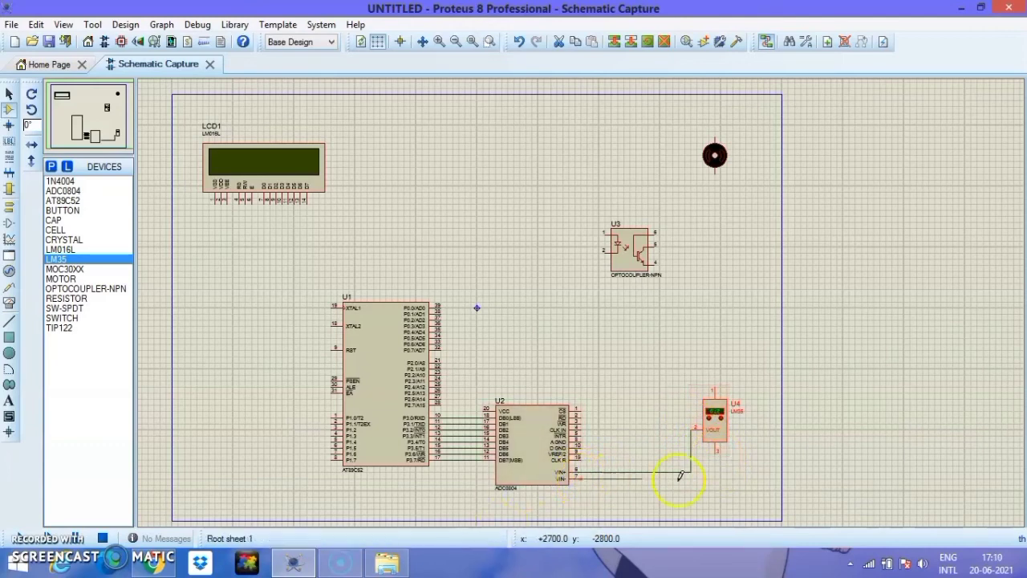
pyautogui.click(715, 458)
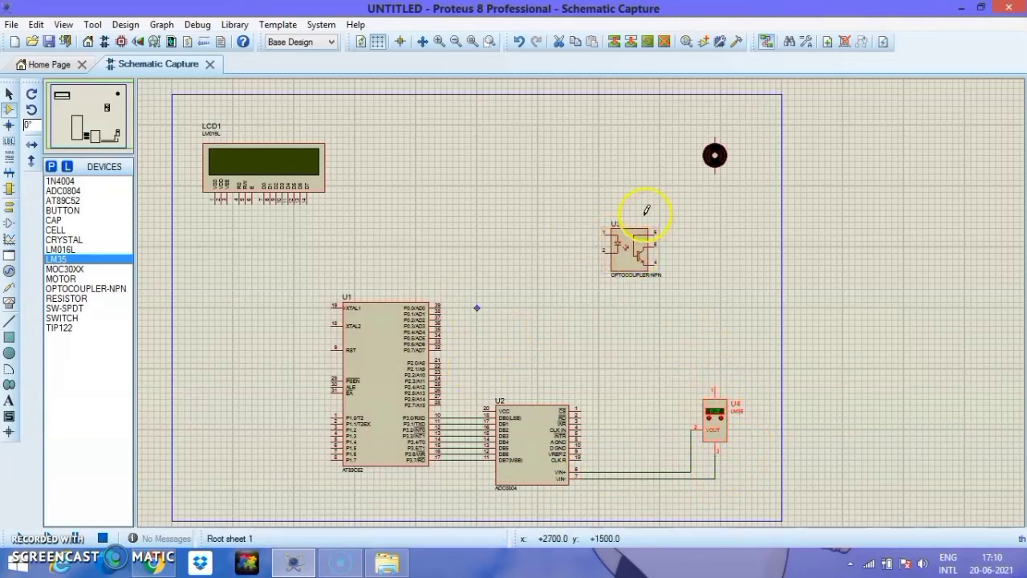
# Examine the symbol previews of the picked devices from BUTTON through SWITCH to find the transistor for the motor driver.
pyautogui.click(657, 242)
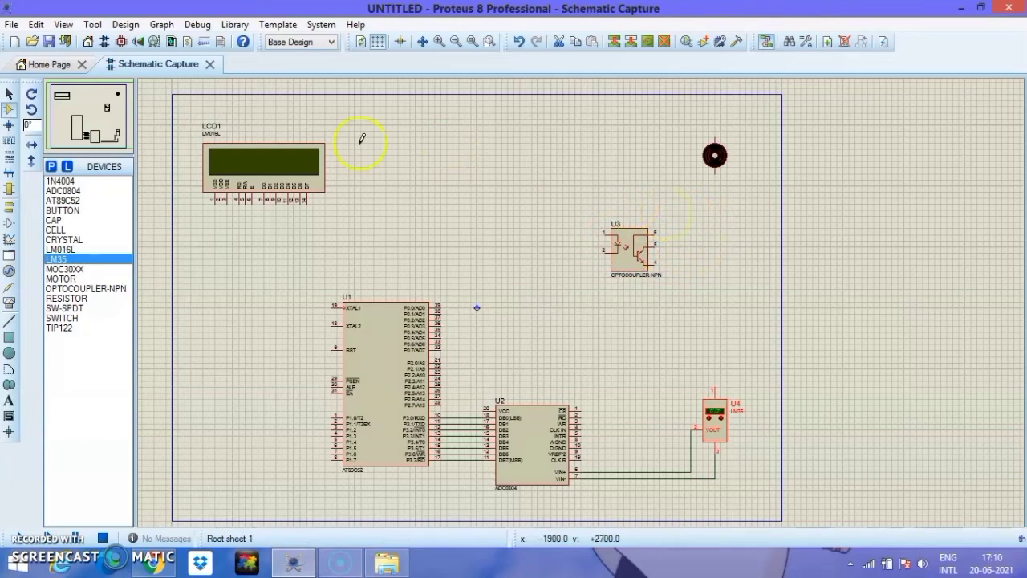
pyautogui.click(60, 211)
pyautogui.click(56, 219)
pyautogui.click(56, 230)
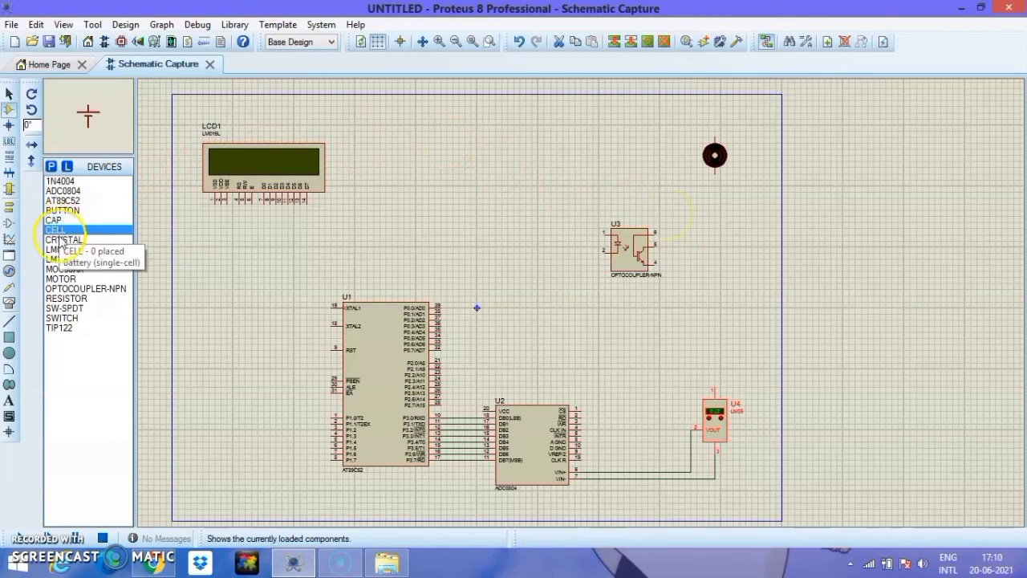
pyautogui.click(60, 240)
pyautogui.click(60, 249)
pyautogui.click(59, 260)
pyautogui.click(60, 270)
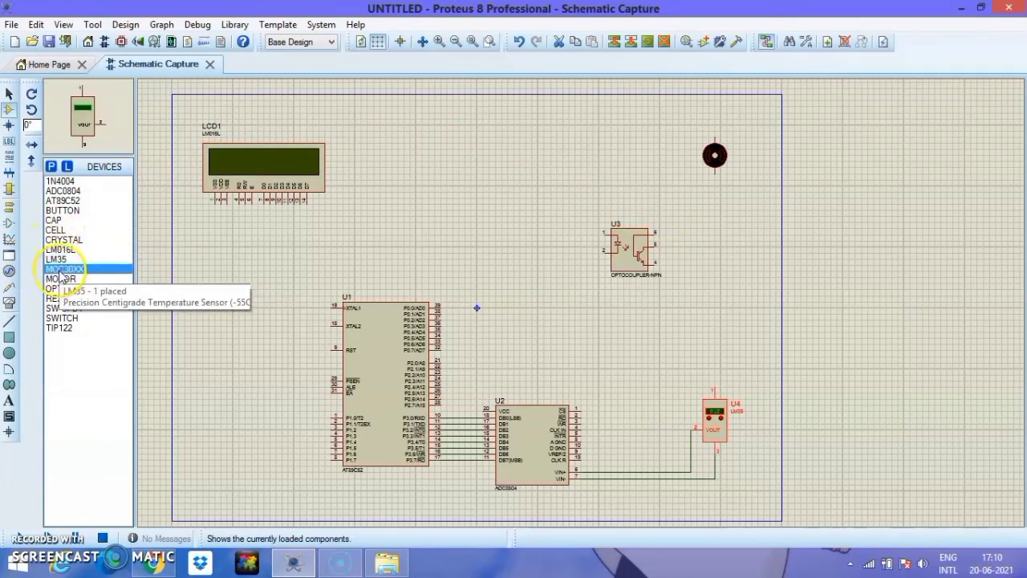
pyautogui.click(60, 278)
pyautogui.click(60, 289)
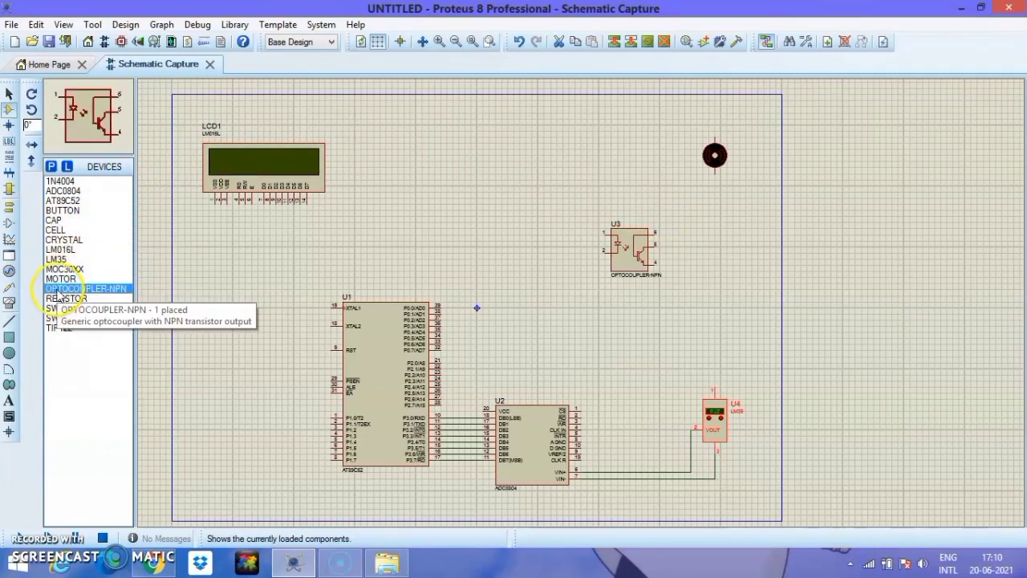
pyautogui.click(66, 299)
pyautogui.click(68, 308)
pyautogui.click(79, 318)
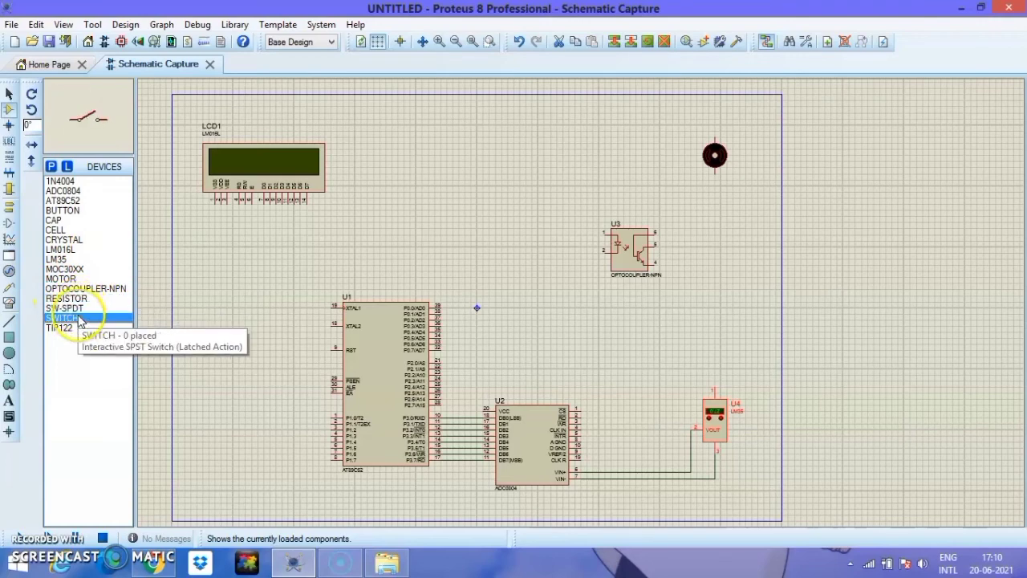
# Shift the optocoupler U3 to the left and place a TIP122 transistor to its right.
pyautogui.click(64, 328)
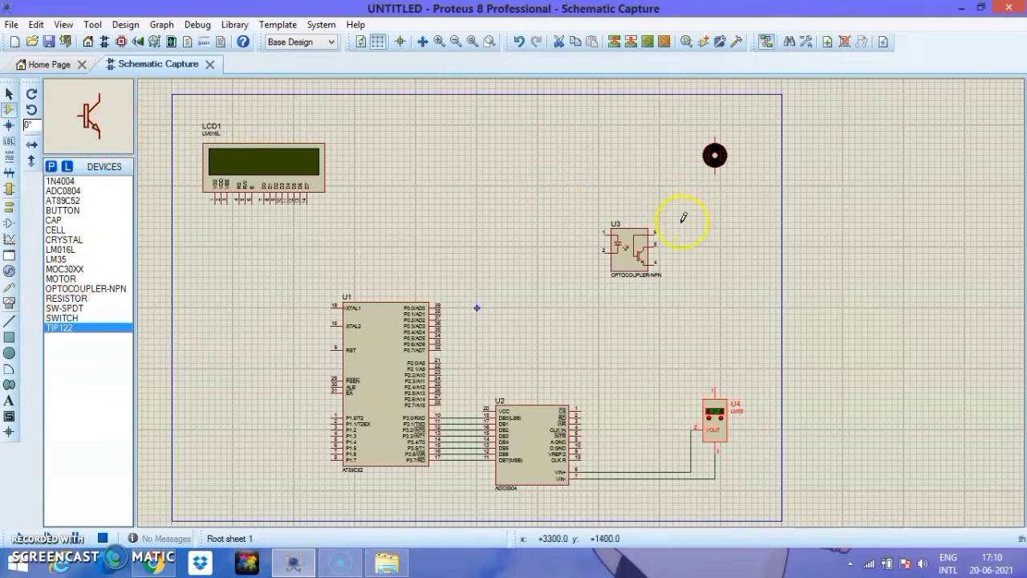
pyautogui.click(627, 247)
pyautogui.moveTo(627, 247); pyautogui.dragTo(570, 244)
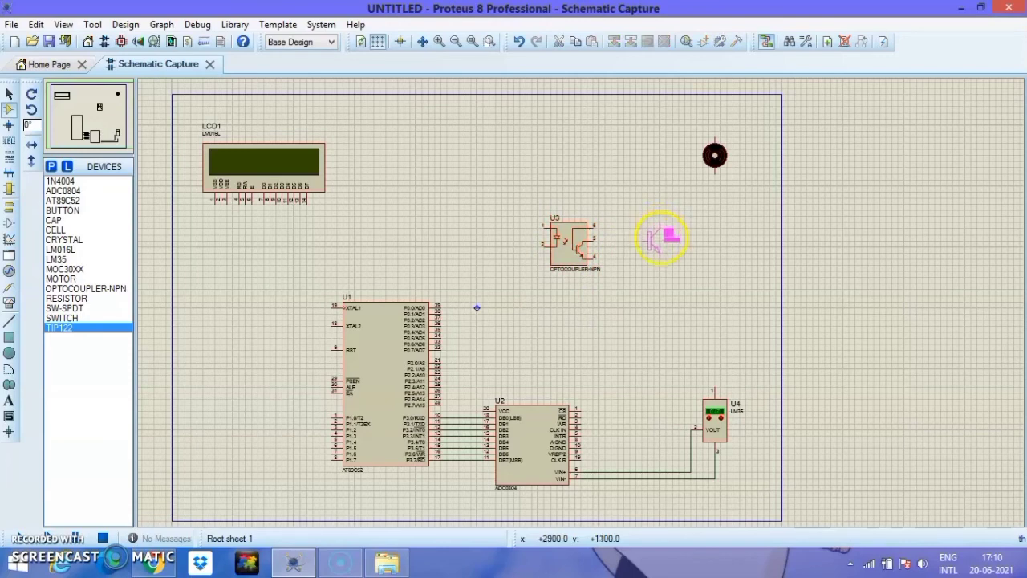
pyautogui.click(648, 227)
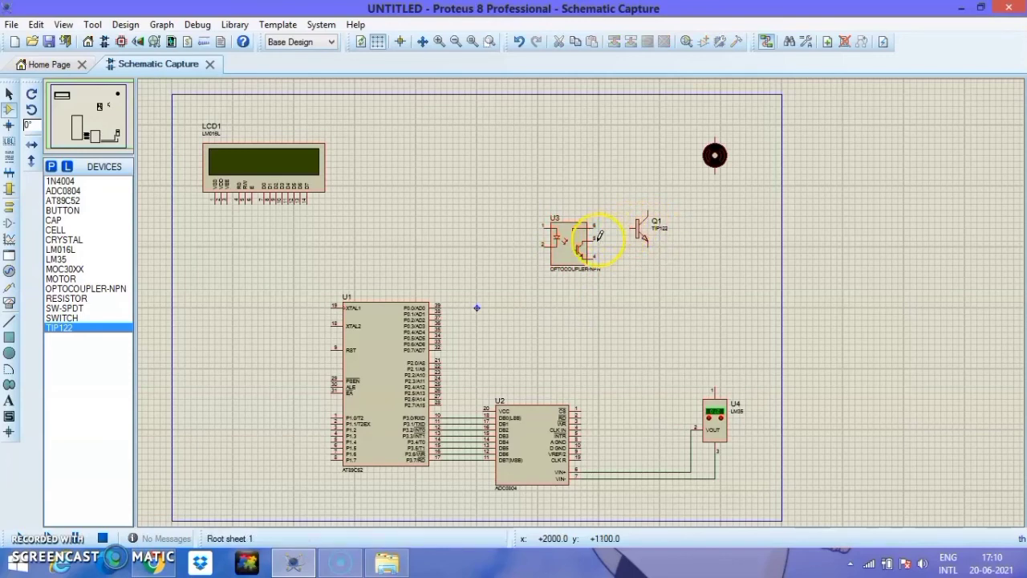
# Wire the optocoupler's emitter, pin 4, to the base of the TIP122 transistor.
pyautogui.press('F6')
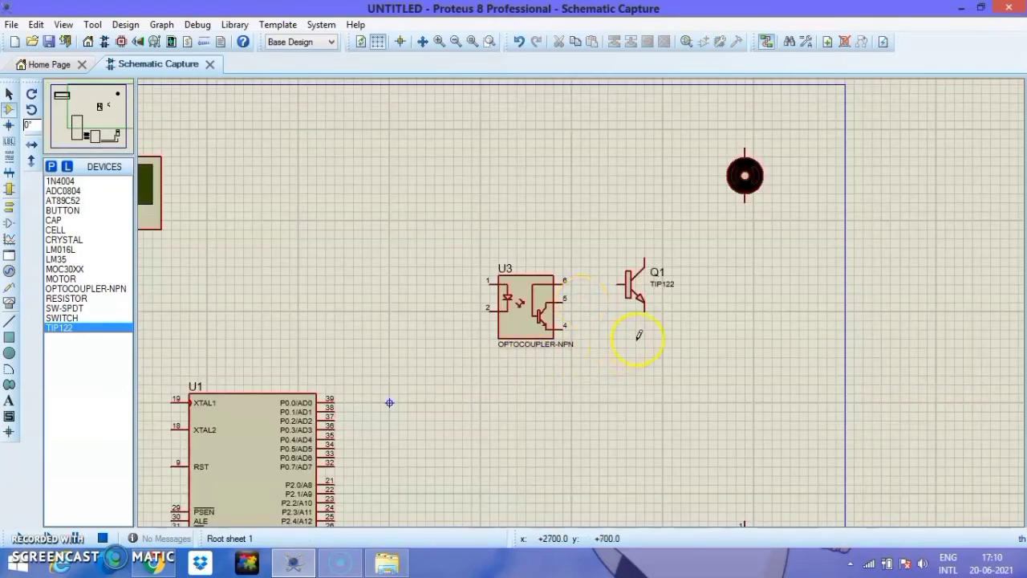
pyautogui.click(565, 327)
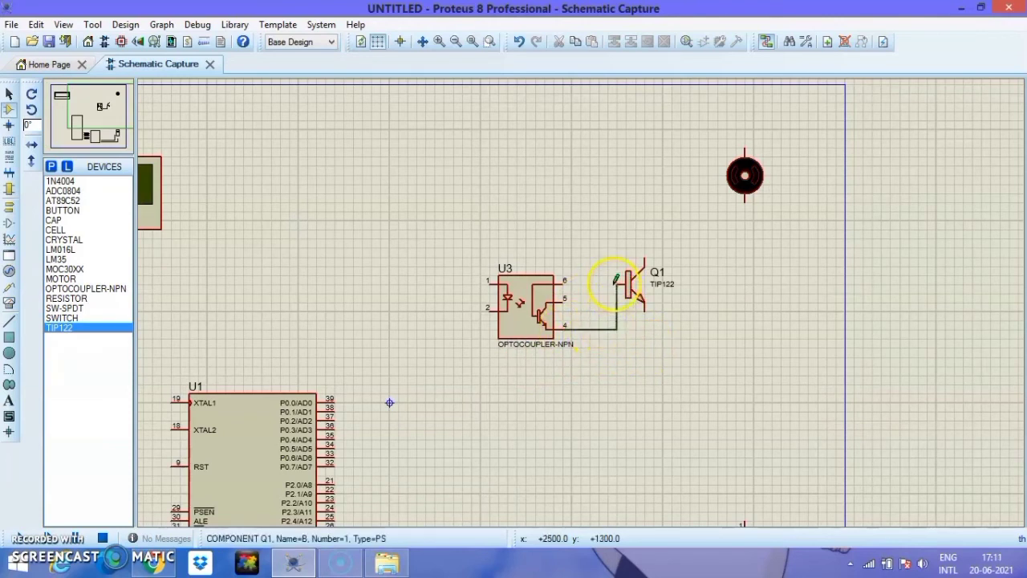
pyautogui.click(617, 280)
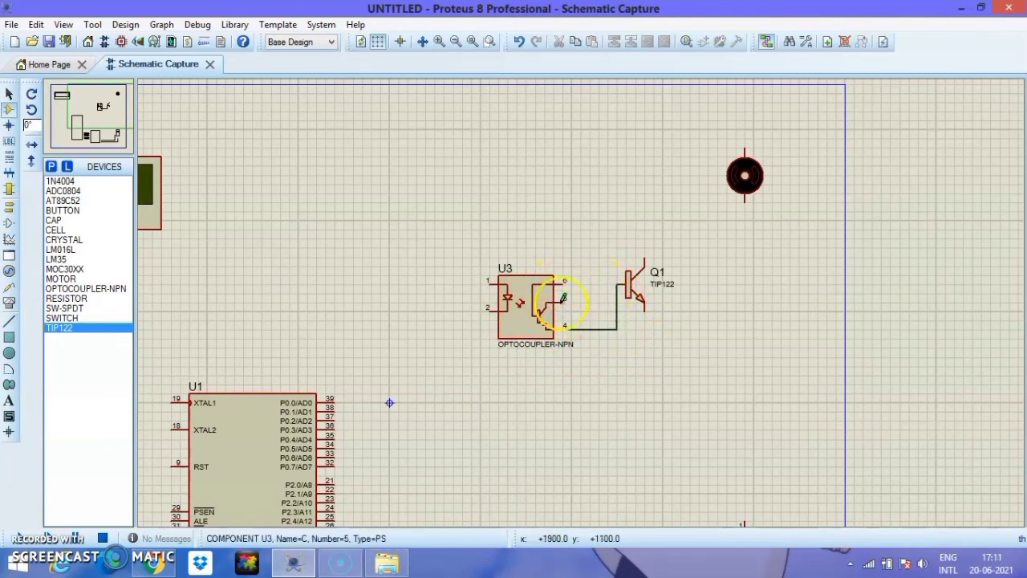
pyautogui.click(563, 298)
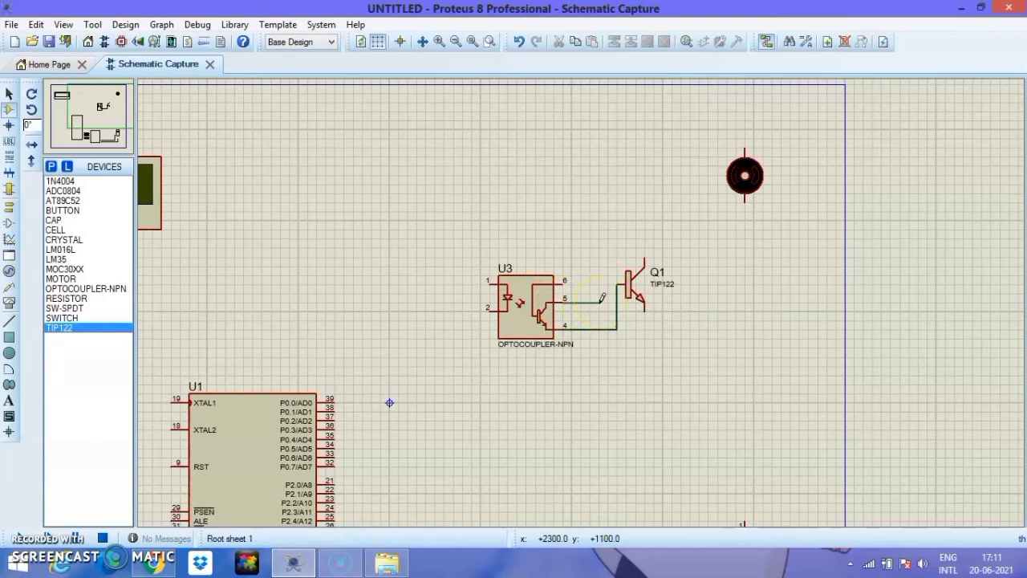
# Place four POWER terminals in the free area above the optocoupler.
pyautogui.rightClick(599, 141)
pyautogui.moveTo(637, 142)
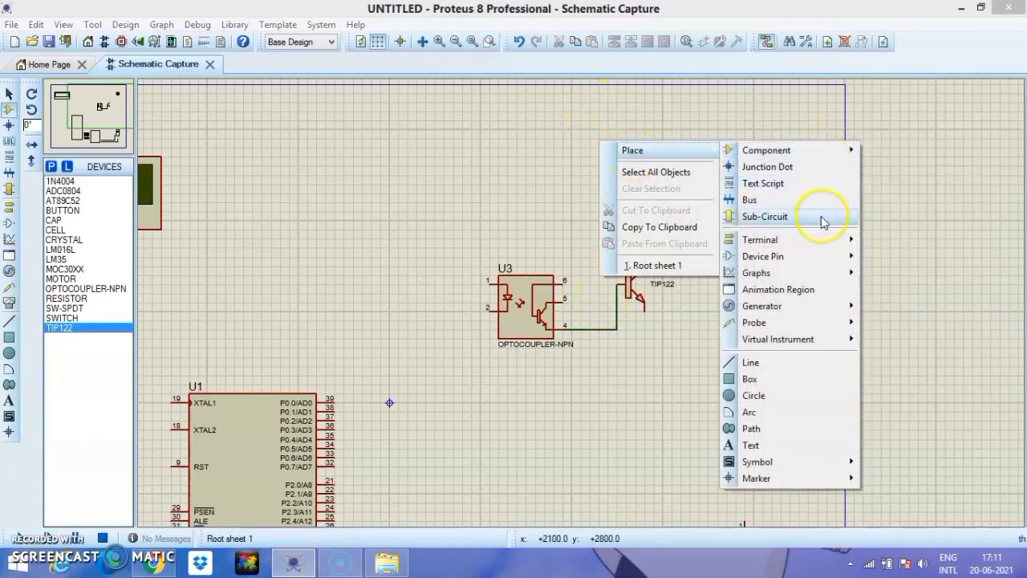
pyautogui.moveTo(829, 251)
pyautogui.click(960, 304)
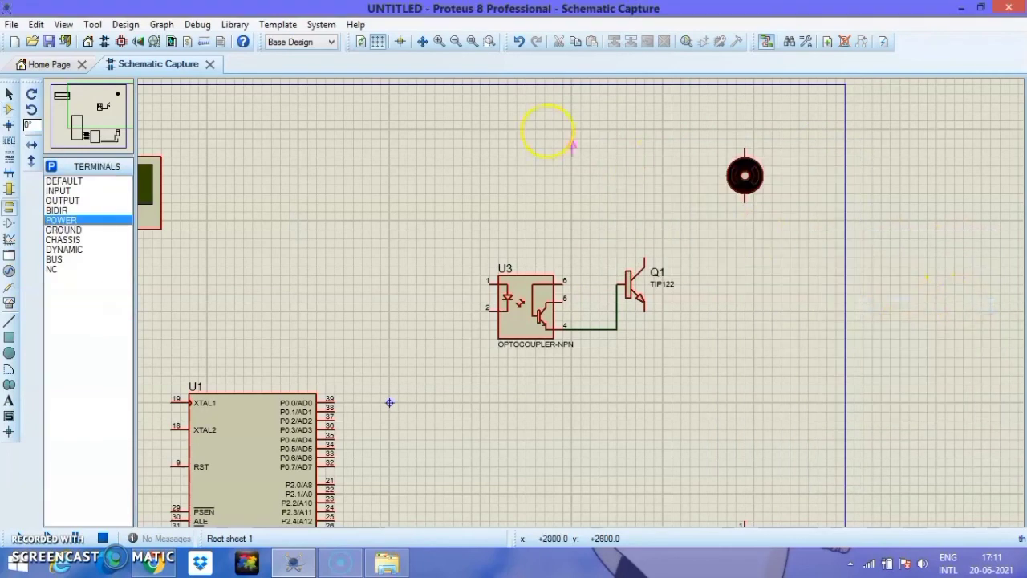
pyautogui.click(546, 134)
pyautogui.click(582, 159)
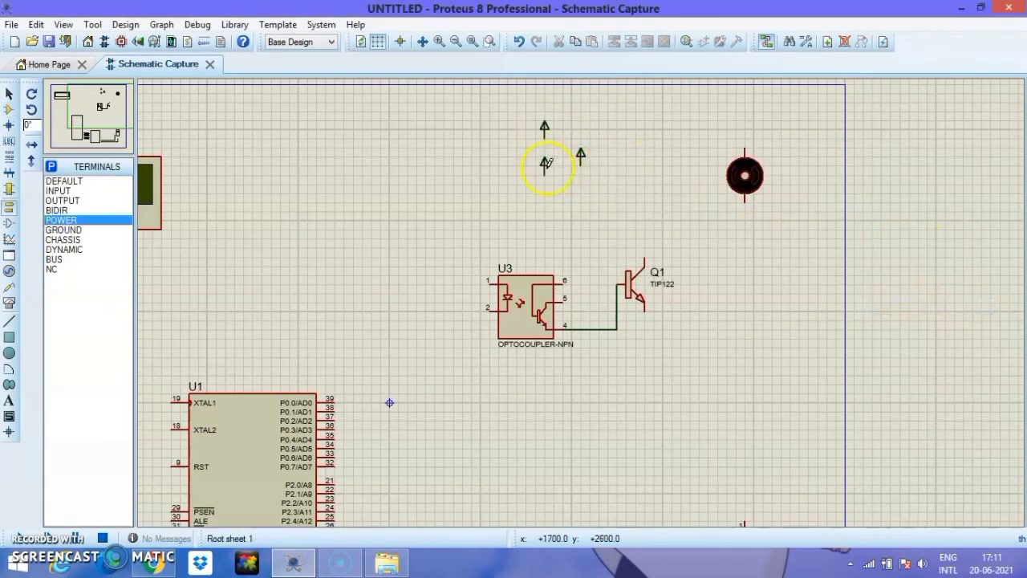
# Place four GROUND terminals between the power terminals and the motor.
pyautogui.rightClick(485, 155)
pyautogui.moveTo(603, 165)
pyautogui.moveTo(703, 265)
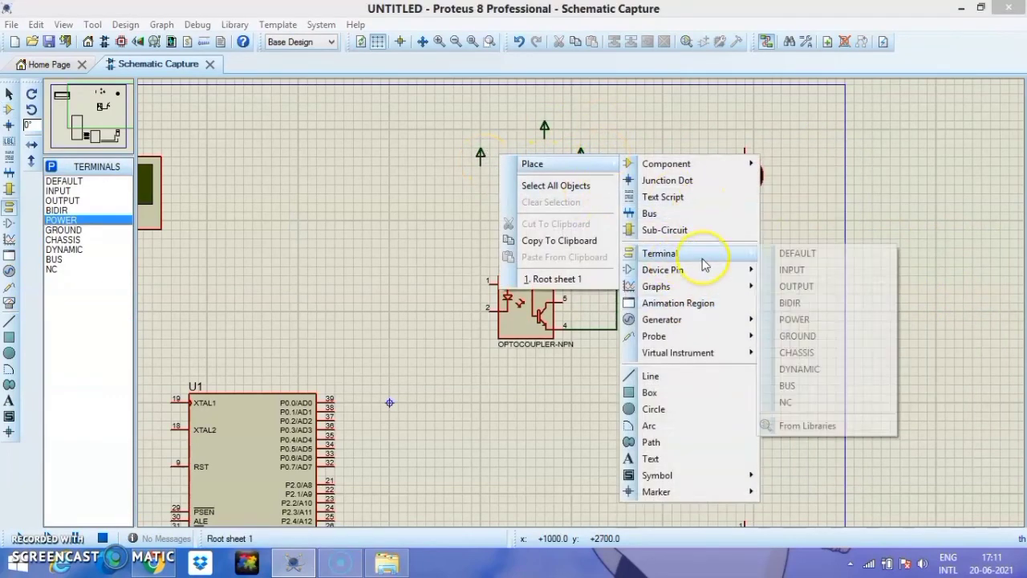
pyautogui.click(800, 335)
pyautogui.scroll(1, 636, 140)
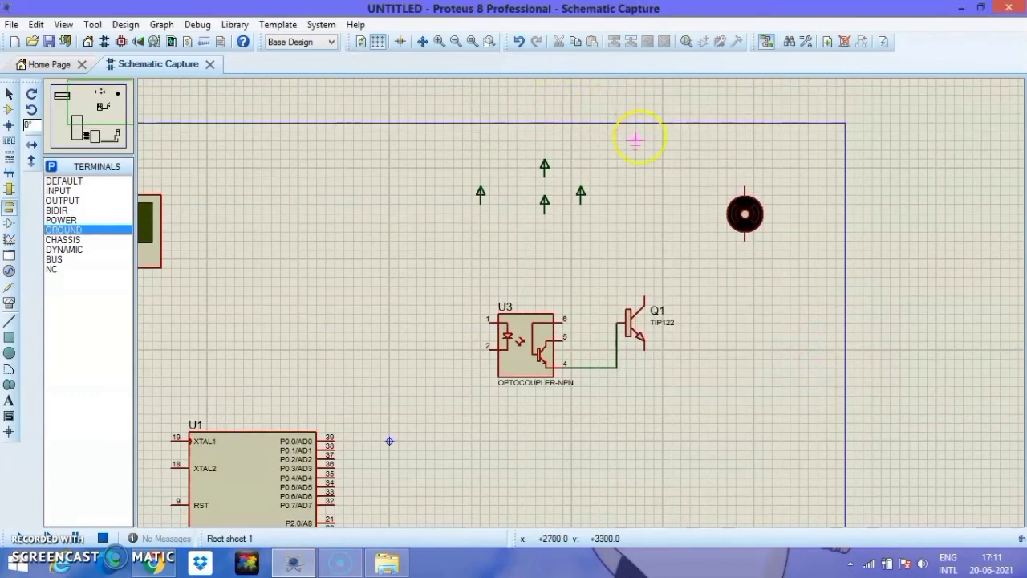
pyautogui.click(645, 172)
pyautogui.click(662, 149)
pyautogui.doubleClick(666, 154)
pyautogui.click(649, 103)
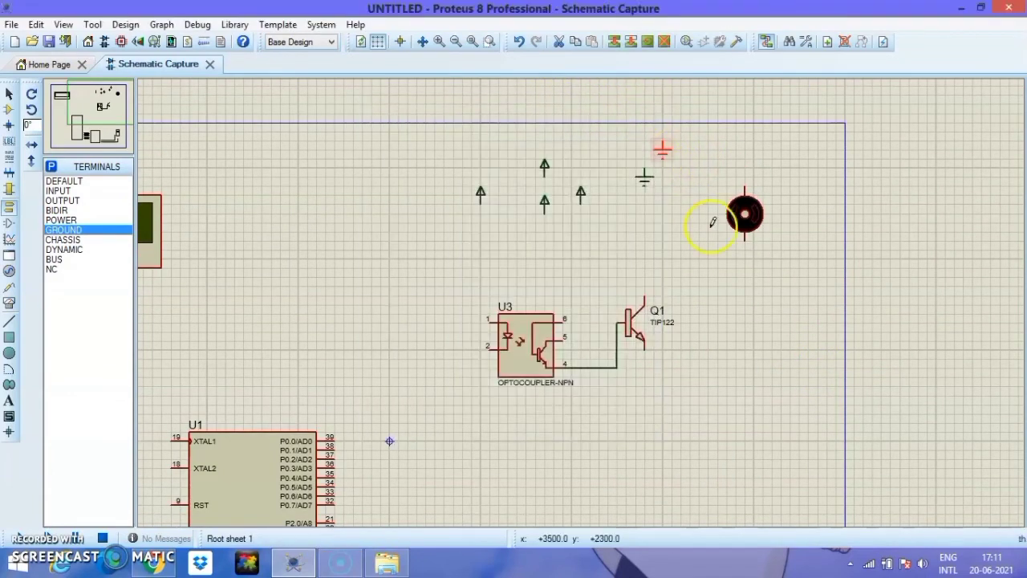
pyautogui.click(688, 212)
pyautogui.click(689, 166)
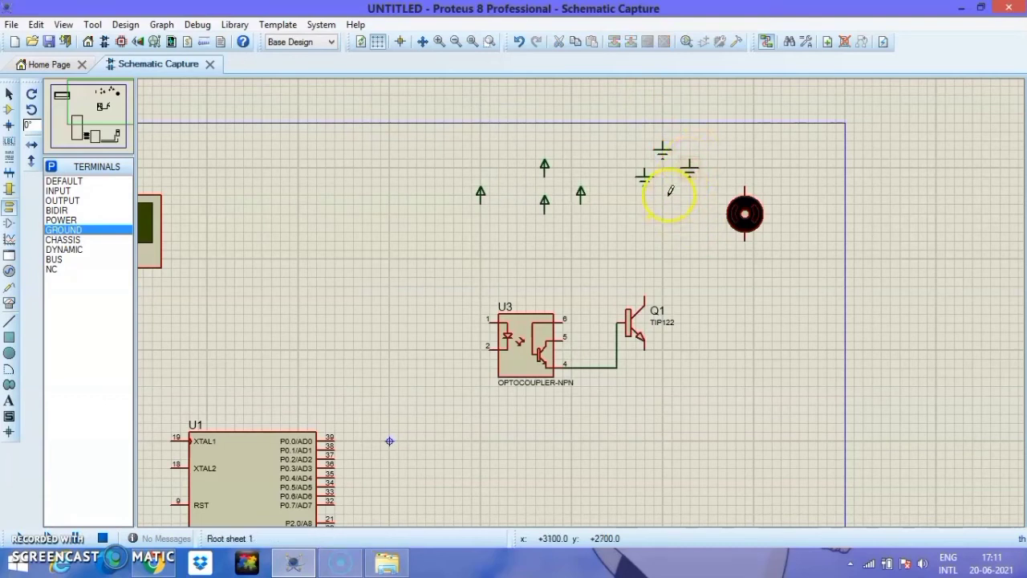
pyautogui.click(671, 192)
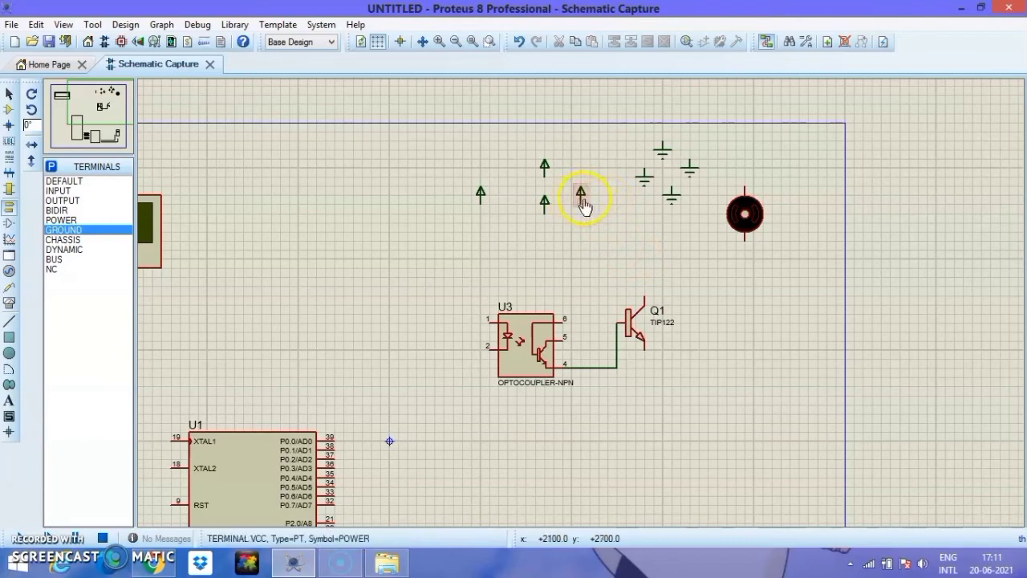
# Wire the collector of the TIP122 transistor to the power terminal nearest to it.
pyautogui.click(582, 197)
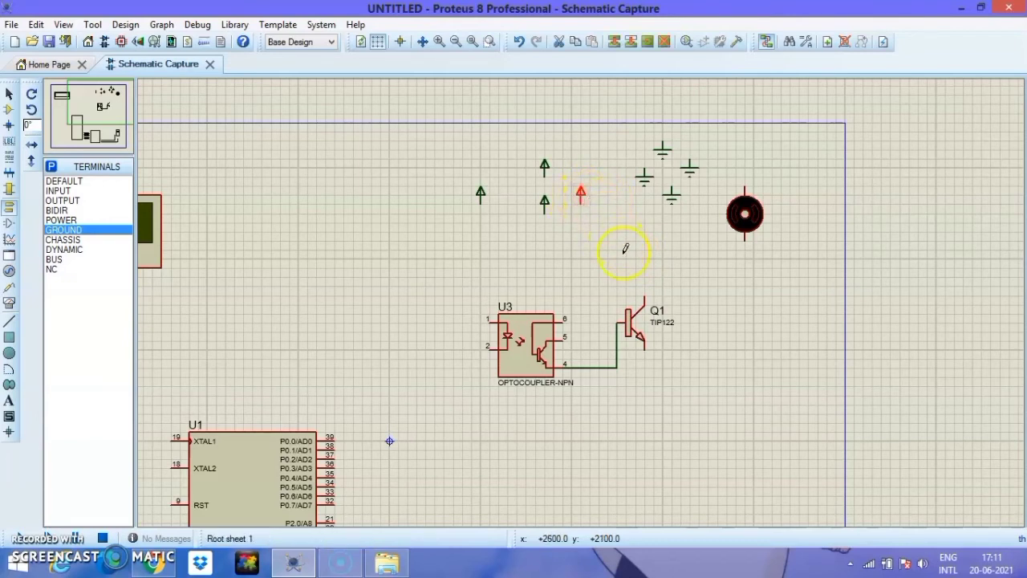
pyautogui.click(646, 295)
pyautogui.click(636, 226)
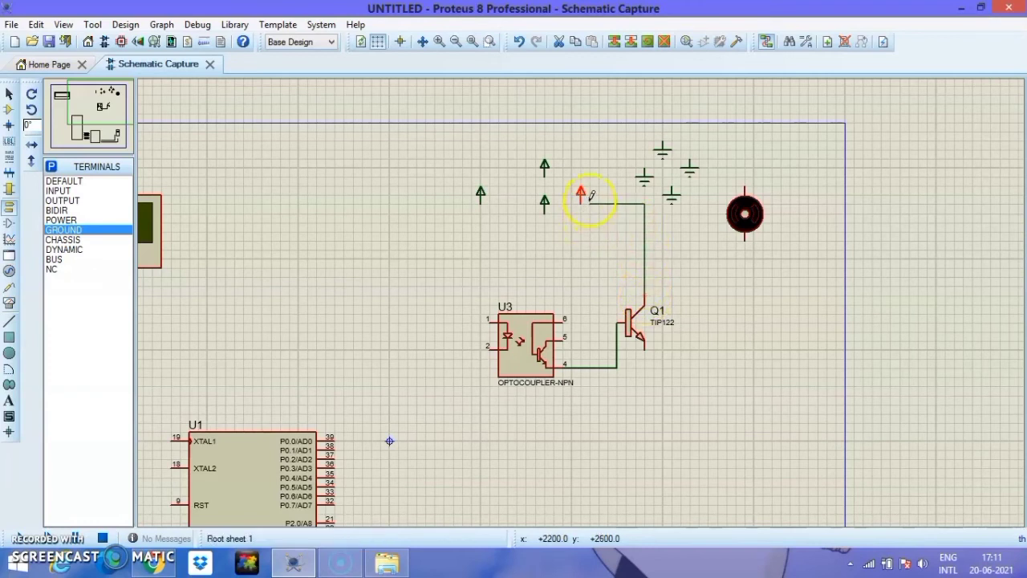
pyautogui.click(640, 265)
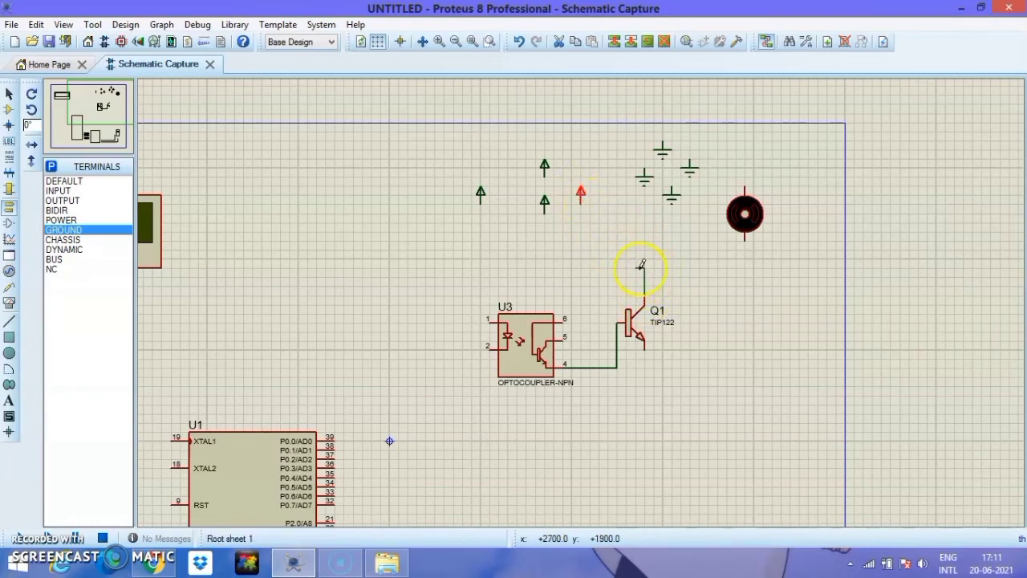
pyautogui.click(581, 202)
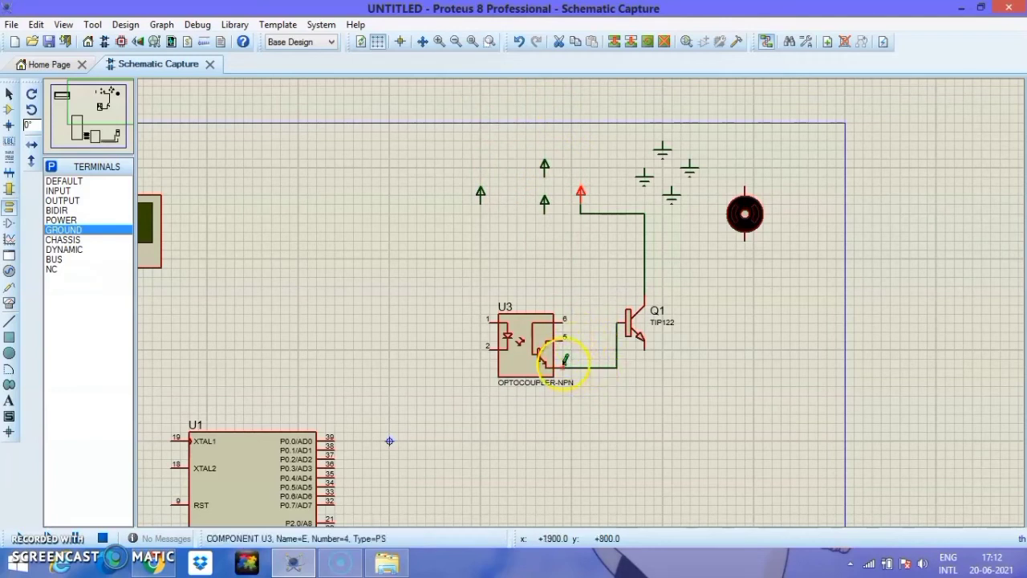
# Wire the optocoupler's transistor side to the lower of the two stacked power terminals above it, and pin 1 to the outlying power terminal.
pyautogui.click(565, 319)
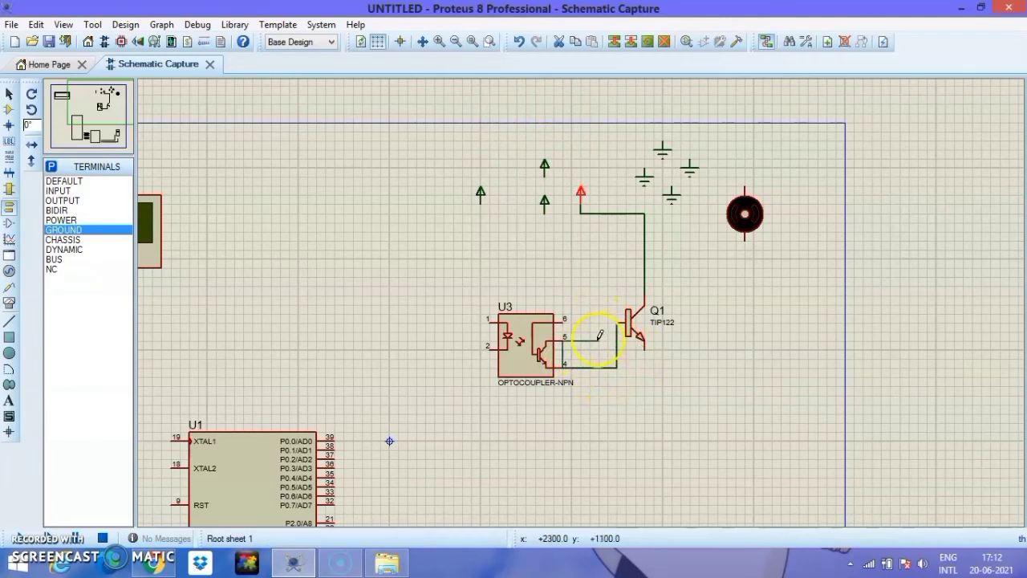
pyautogui.click(545, 206)
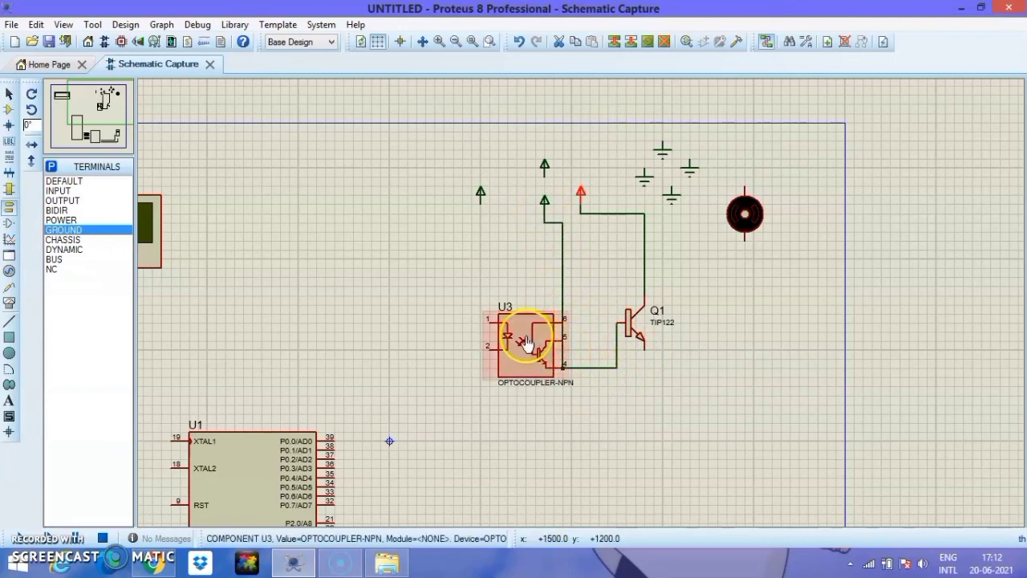
pyautogui.click(487, 319)
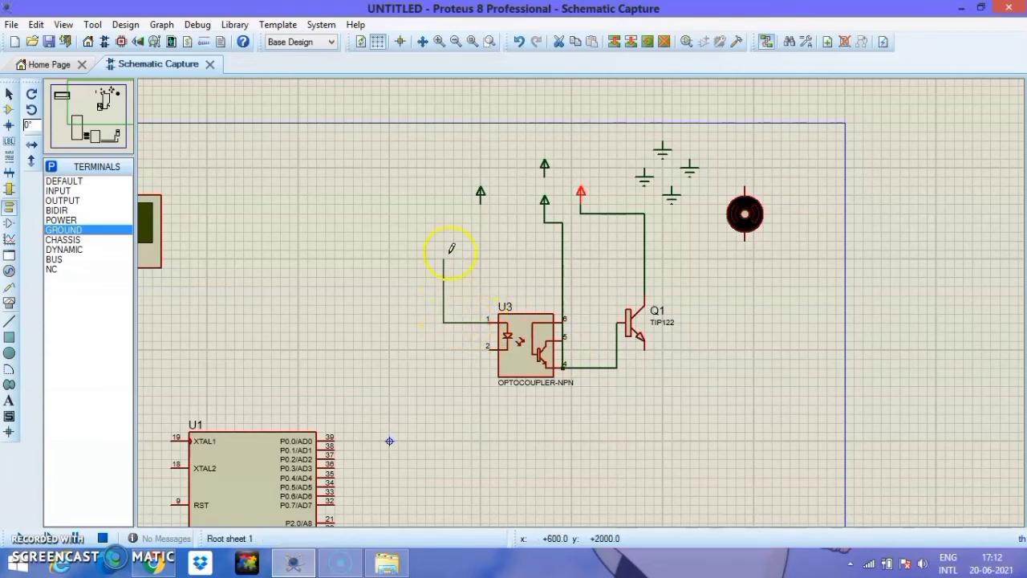
pyautogui.click(481, 201)
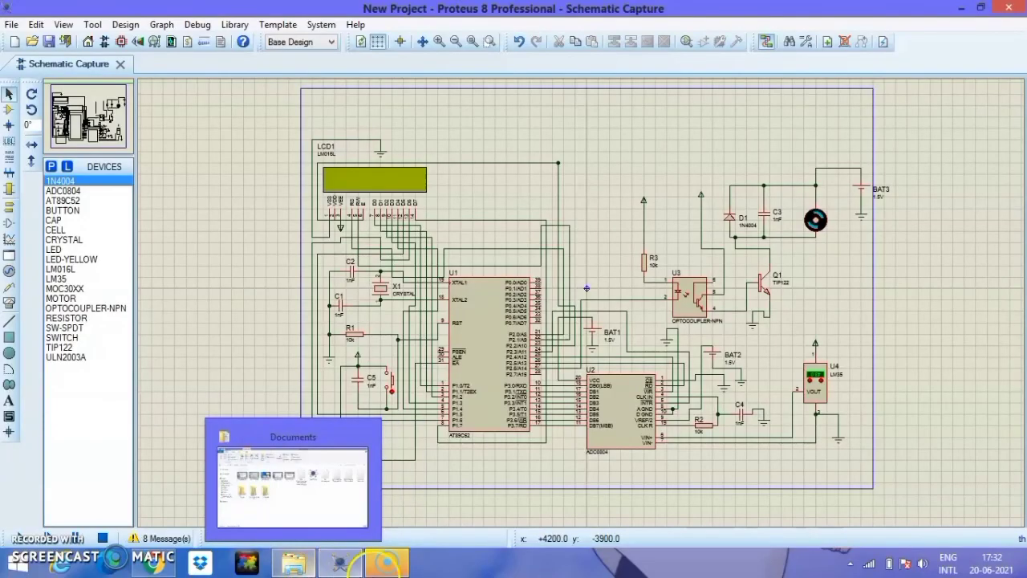
# Dock the Windows taskbar along the right edge of the screen to clear the simulation controls.
pyautogui.moveTo(592, 573); pyautogui.dragTo(1012, 337)
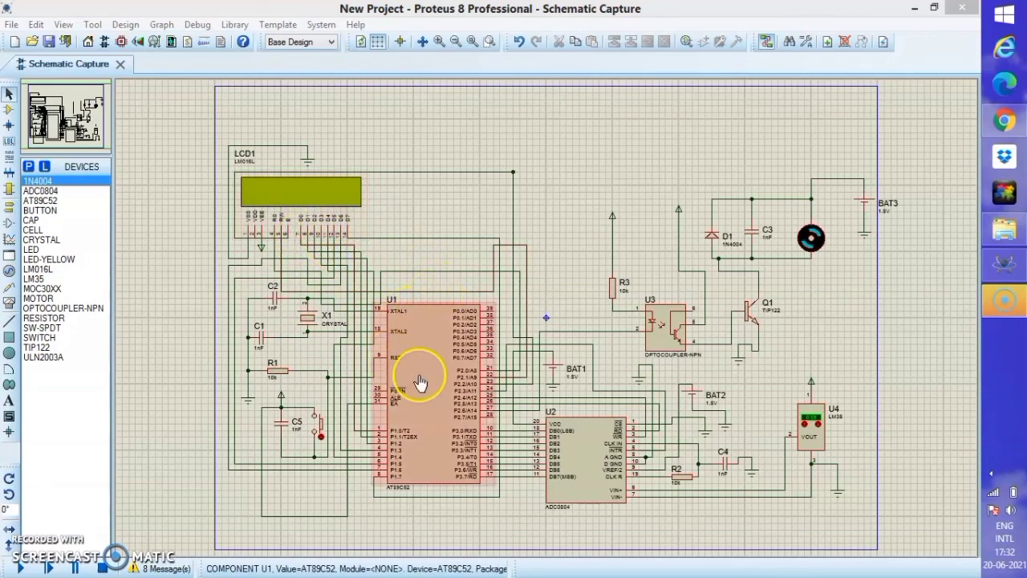
# Examine the completed circuit's AT89C52, ADC0804, LM35 sensor and motor, and how they are connected.
pyautogui.click(569, 451)
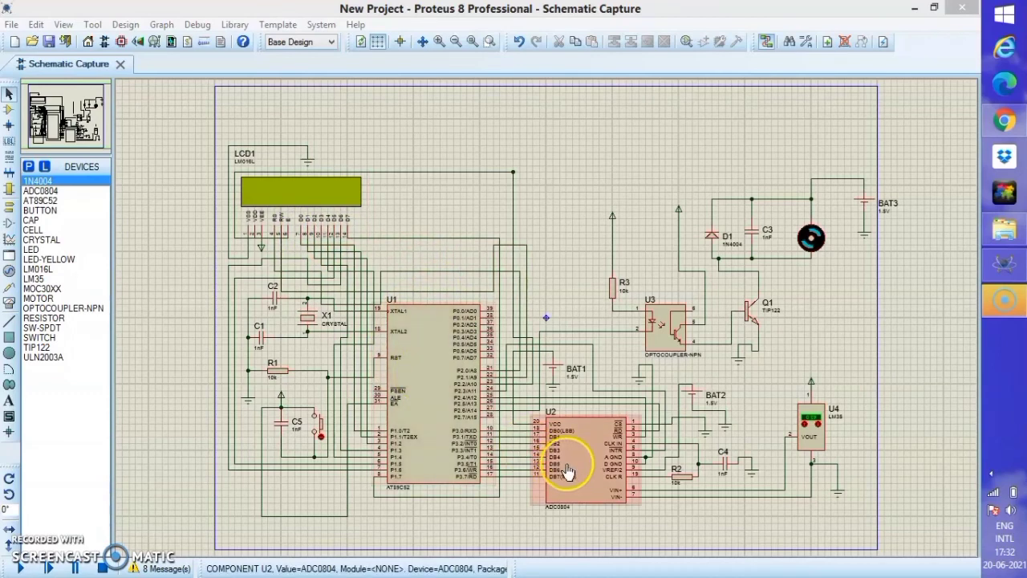
pyautogui.click(446, 469)
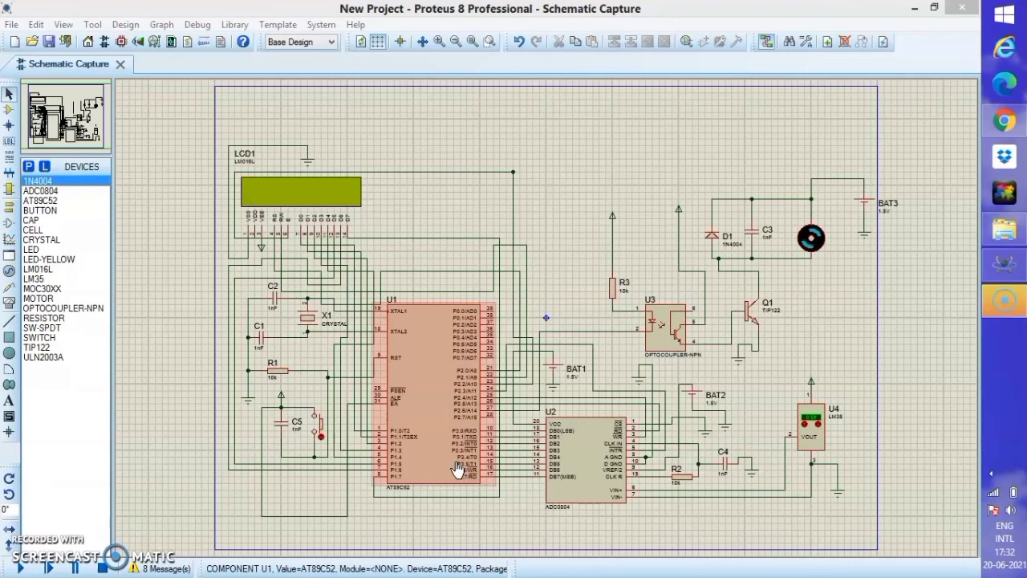
pyautogui.click(802, 440)
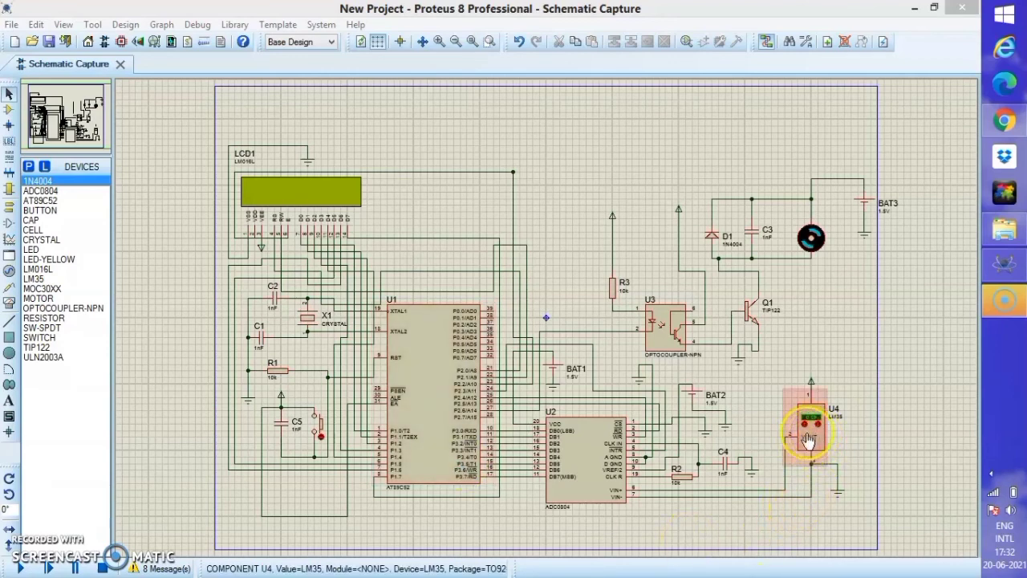
pyautogui.click(805, 440)
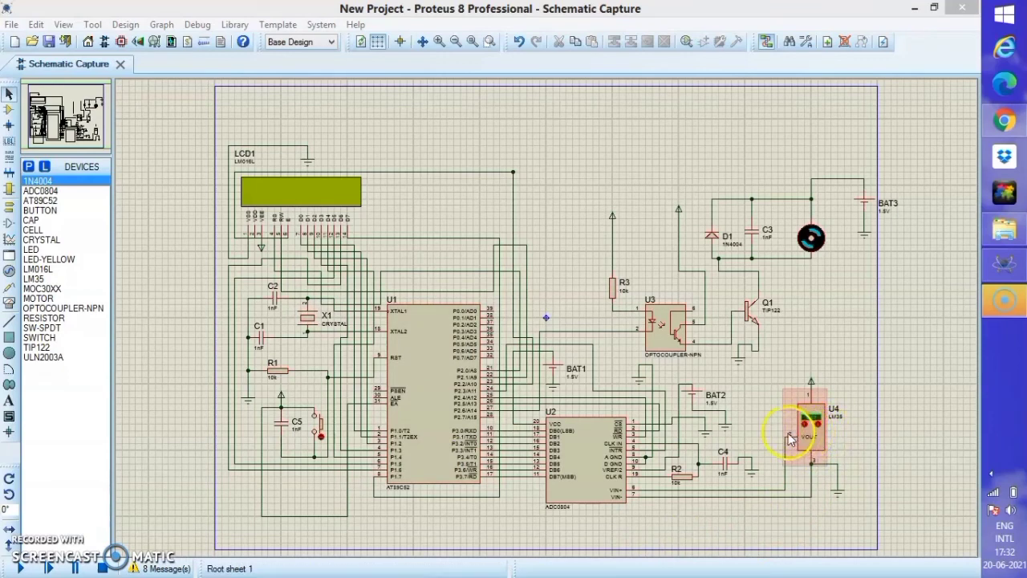
pyautogui.click(809, 239)
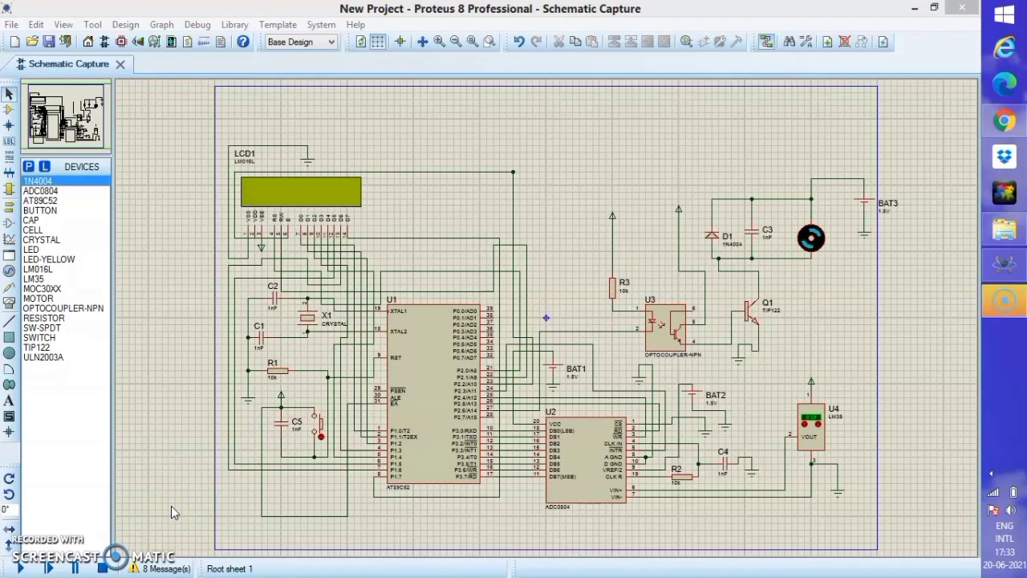
pyautogui.click(116, 428)
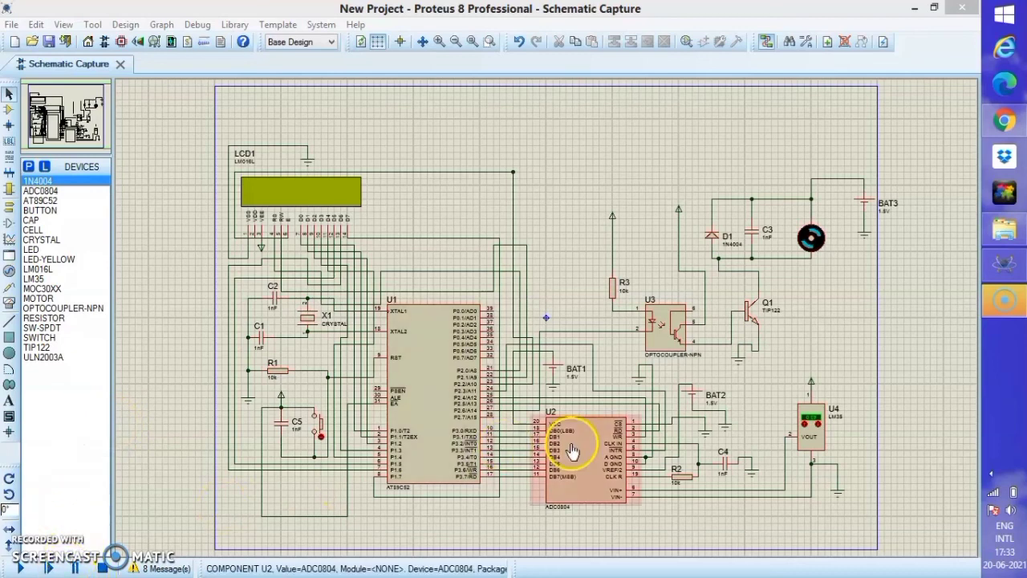
pyautogui.click(819, 424)
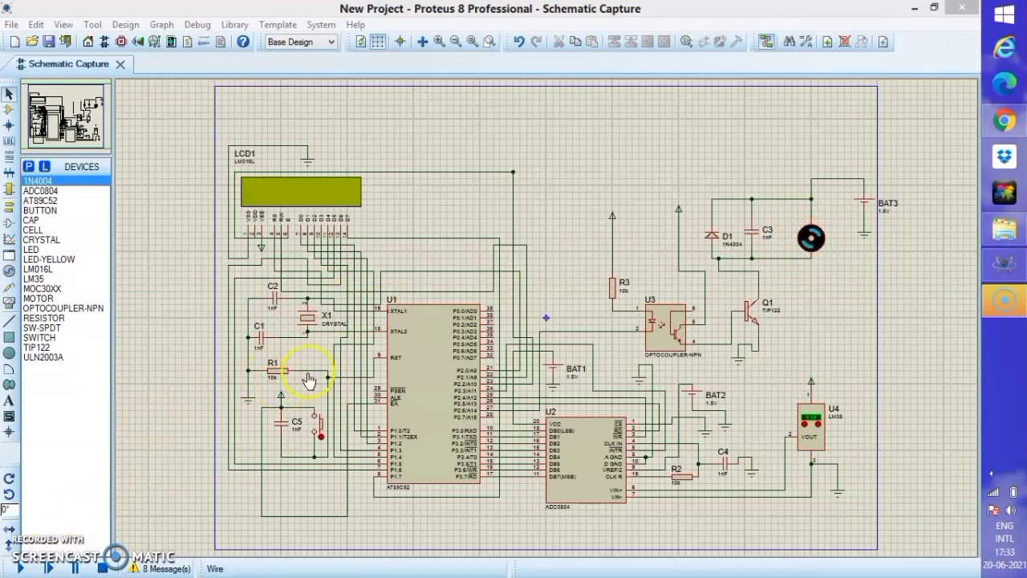
# Check and accept the AT89C52's program file and clock frequency properties, and run the simulation.
pyautogui.doubleClick(430, 353)
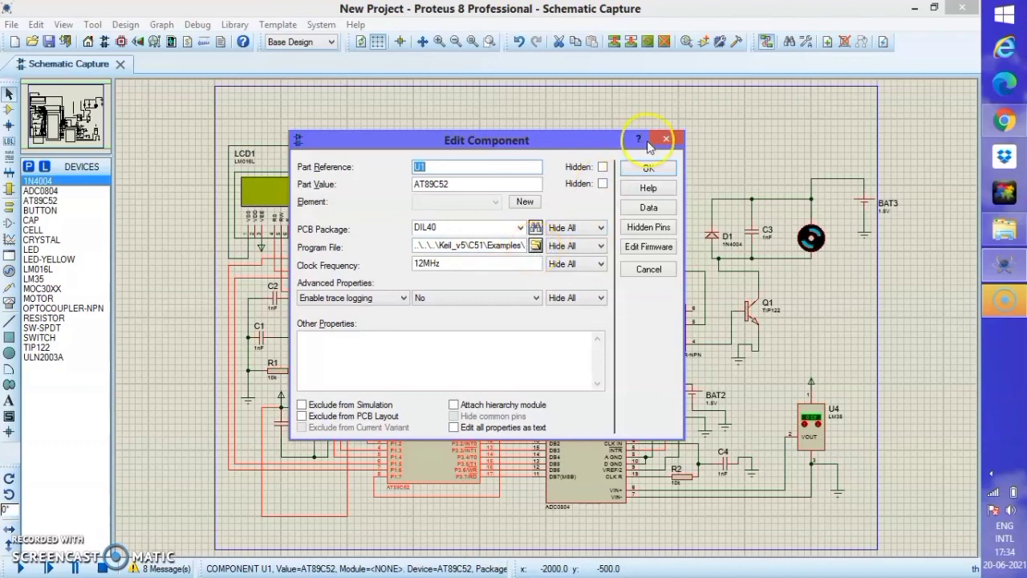
pyautogui.click(649, 168)
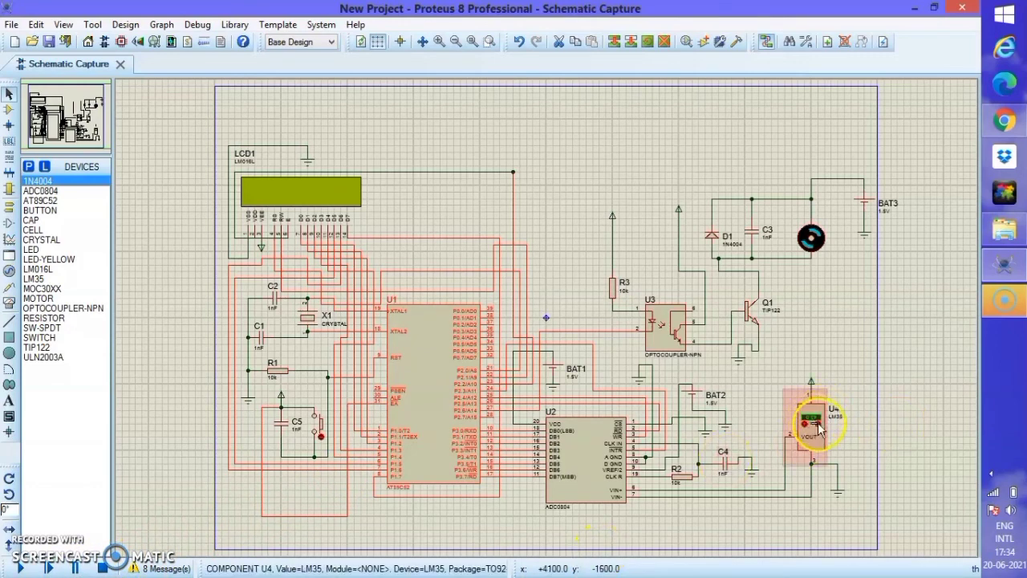
pyautogui.click(29, 568)
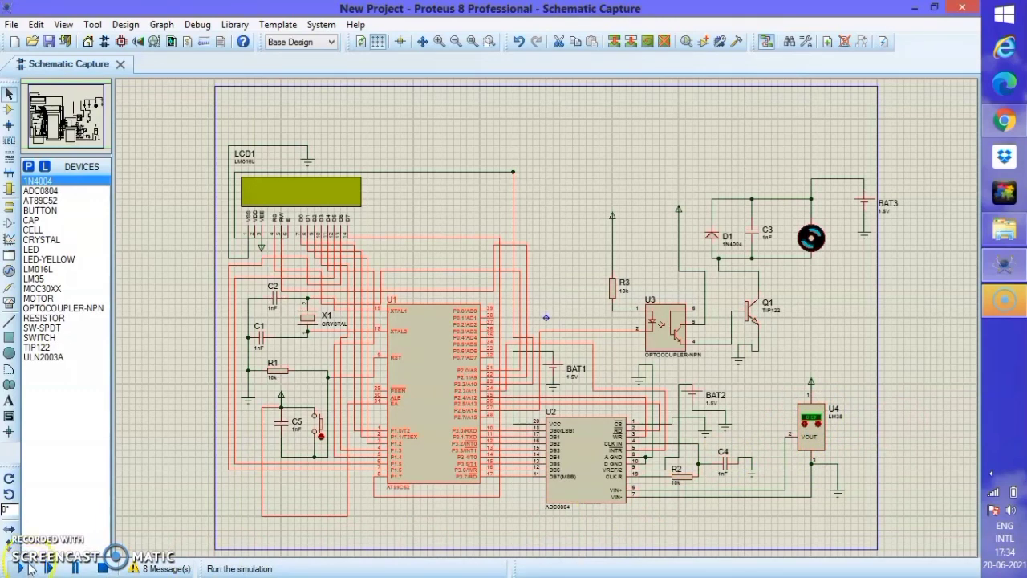